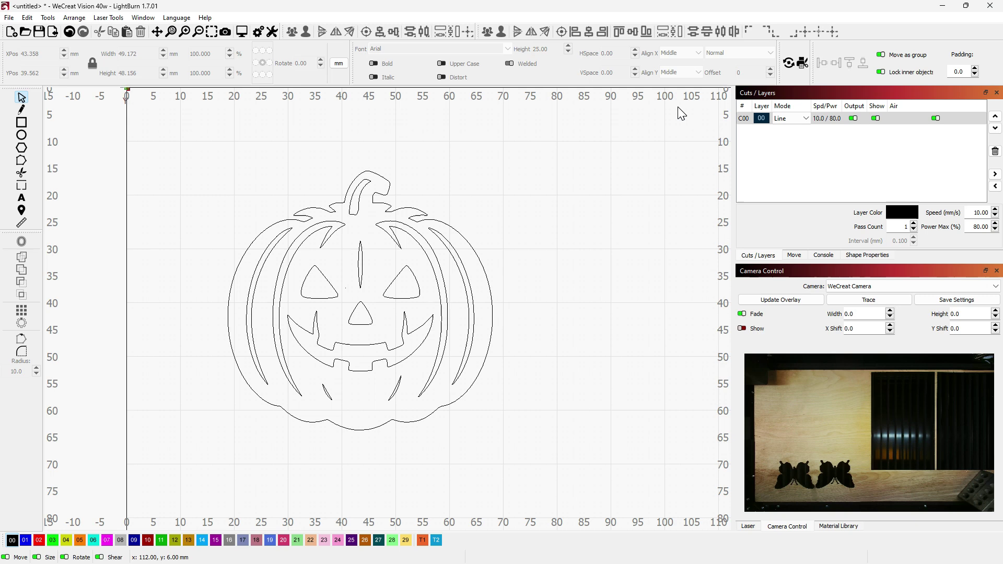
Check the layer's line and fill modes and move the inner right pumpkin curve to a new red fill layer
{"action": "left_click", "coordinate": [797, 119]}
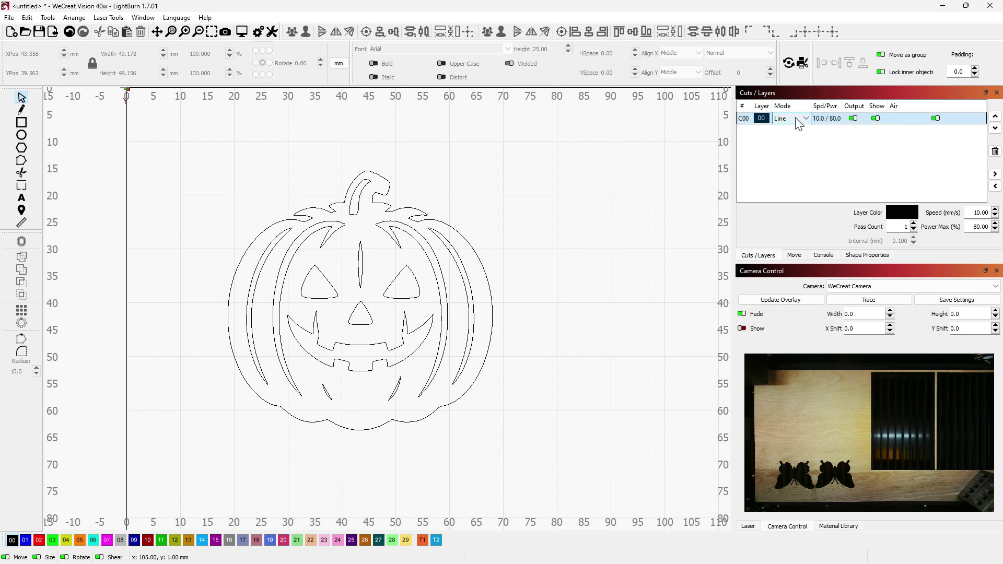
{"action": "left_click", "coordinate": [798, 119]}
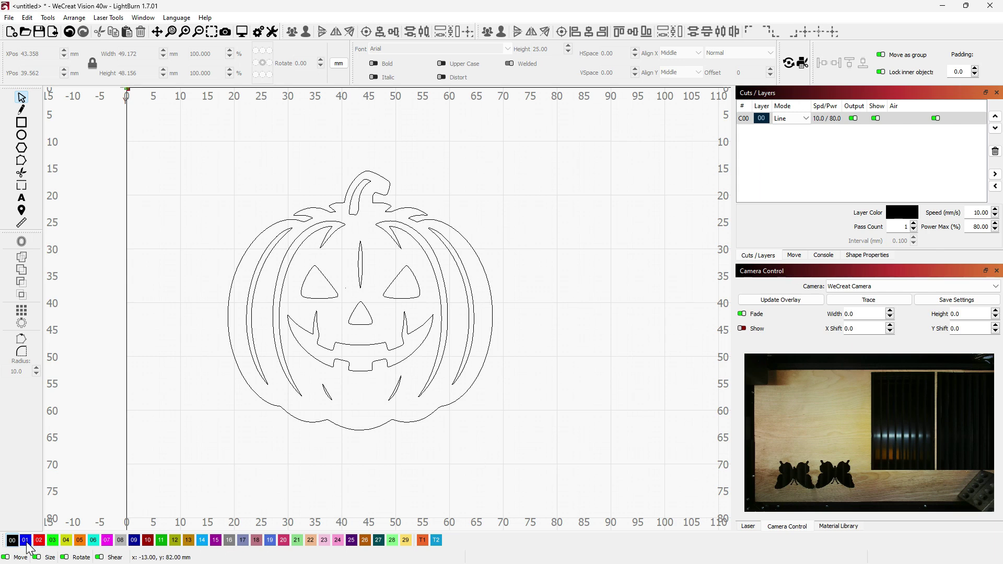
{"action": "left_click", "coordinate": [436, 474]}
{"action": "left_click", "coordinate": [439, 406]}
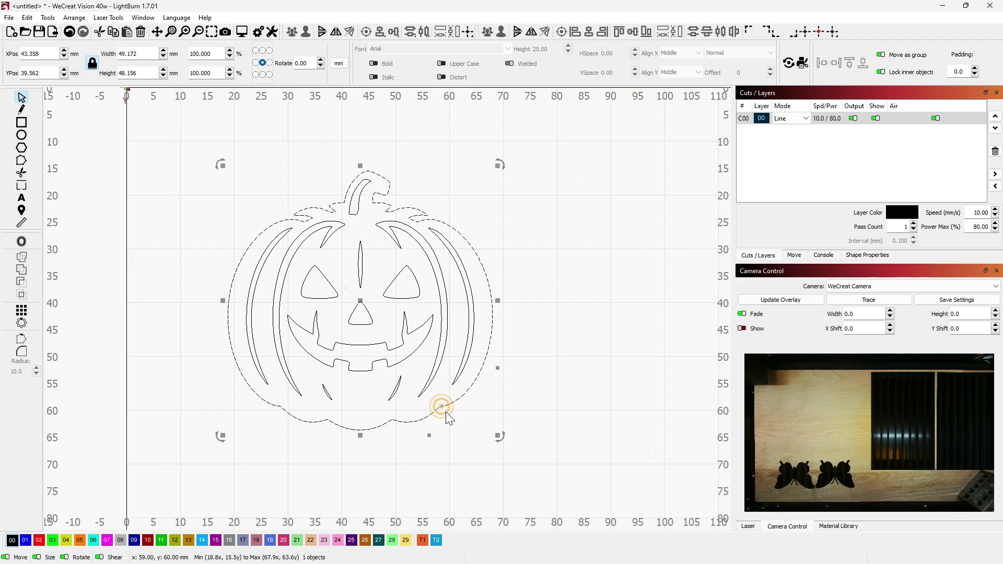
{"action": "left_click", "coordinate": [433, 375]}
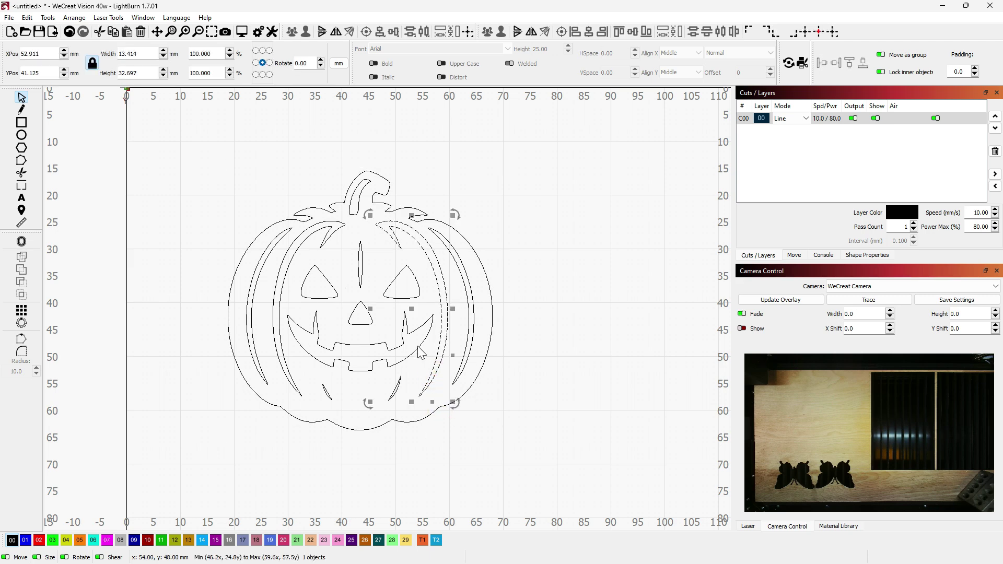
{"action": "left_click", "coordinate": [40, 541]}
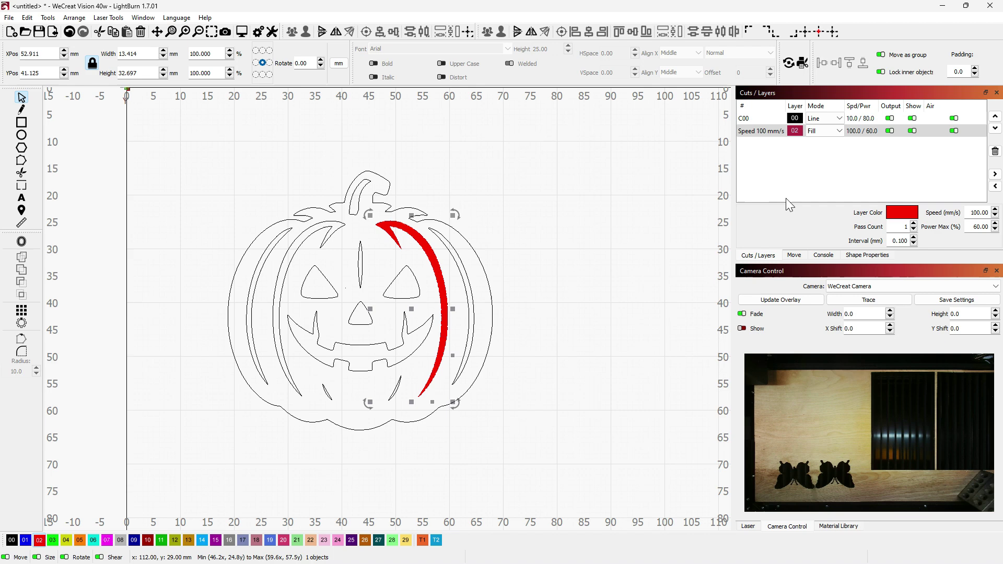
Move both left inner pumpkin curves onto the red fill layer and view its settings
{"action": "left_click", "coordinate": [270, 304]}
{"action": "left_click_drag", "start_coordinate": [290, 295], "coordinate": [252, 272]}
{"action": "left_click", "coordinate": [39, 540]}
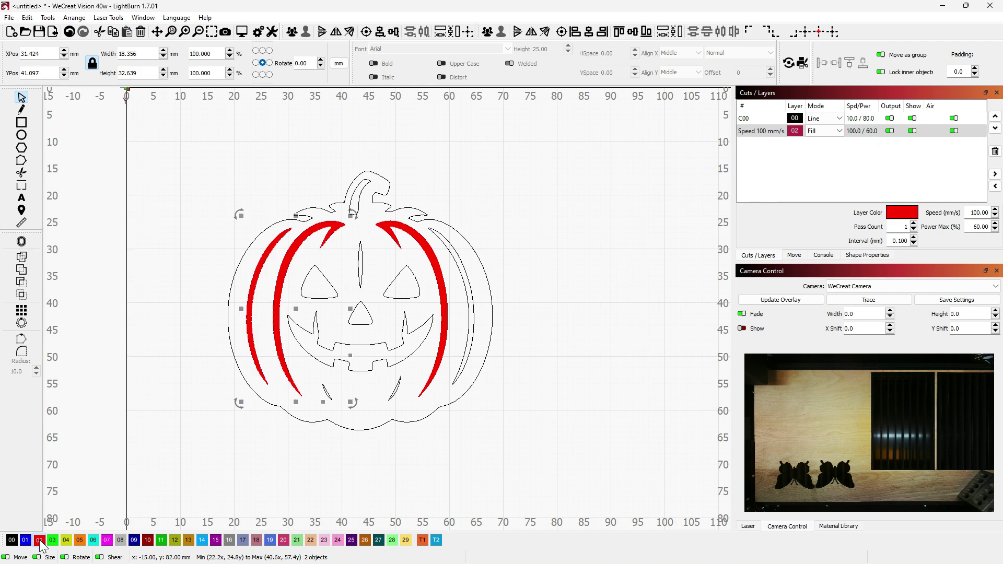
{"action": "left_click", "coordinate": [774, 131]}
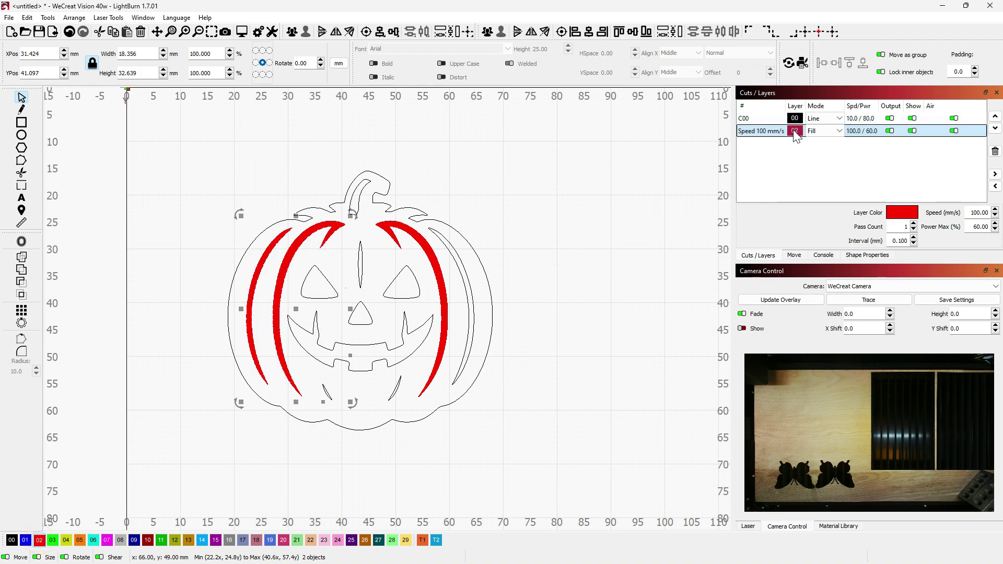
Try the outer outline on dark-red, grey, magenta and orange layers, then return all fourteen pumpkin pieces to black
{"action": "left_click", "coordinate": [443, 221]}
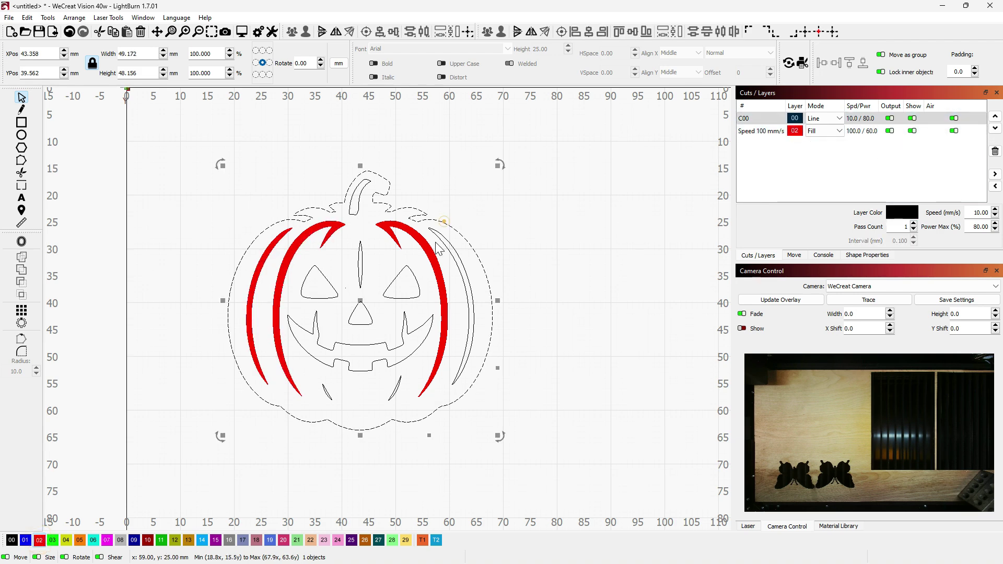
{"action": "left_click", "coordinate": [148, 540]}
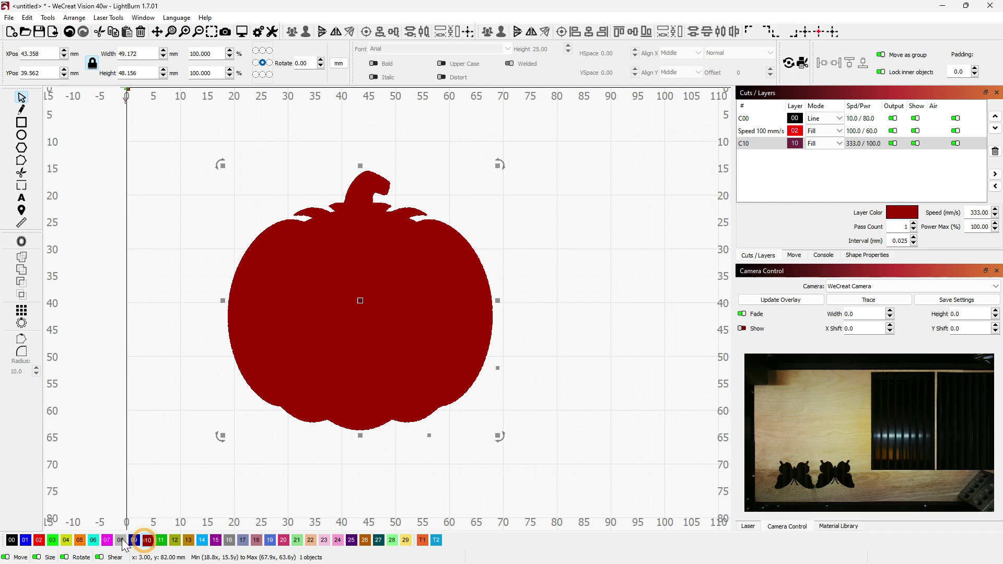
{"action": "left_click", "coordinate": [120, 540]}
{"action": "left_click", "coordinate": [107, 541]}
{"action": "left_click", "coordinate": [79, 540]}
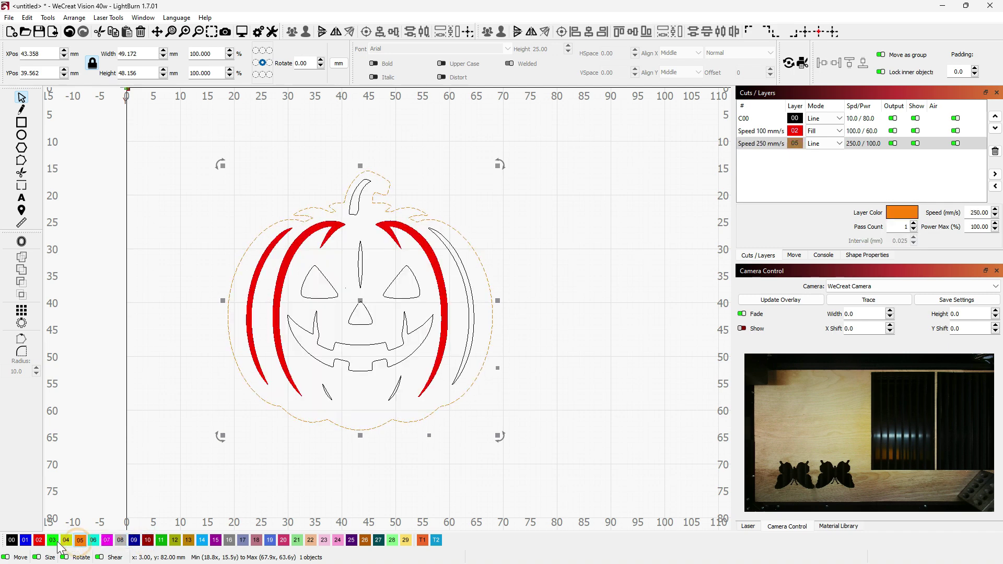
{"action": "left_click", "coordinate": [12, 540]}
{"action": "left_click", "coordinate": [569, 396]}
{"action": "left_click_drag", "start_coordinate": [530, 422], "coordinate": [148, 202]}
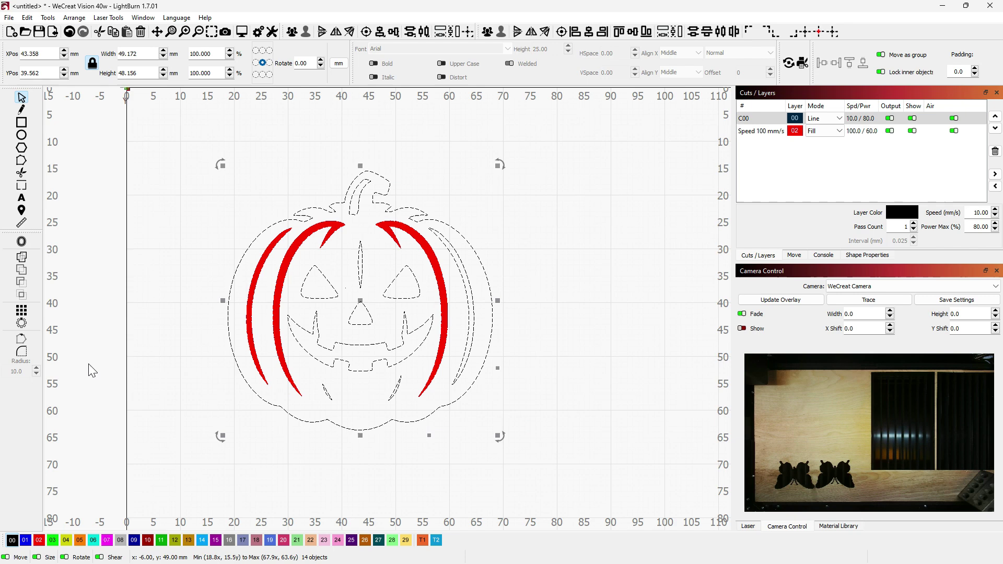
{"action": "left_click", "coordinate": [12, 540]}
{"action": "left_click", "coordinate": [596, 376]}
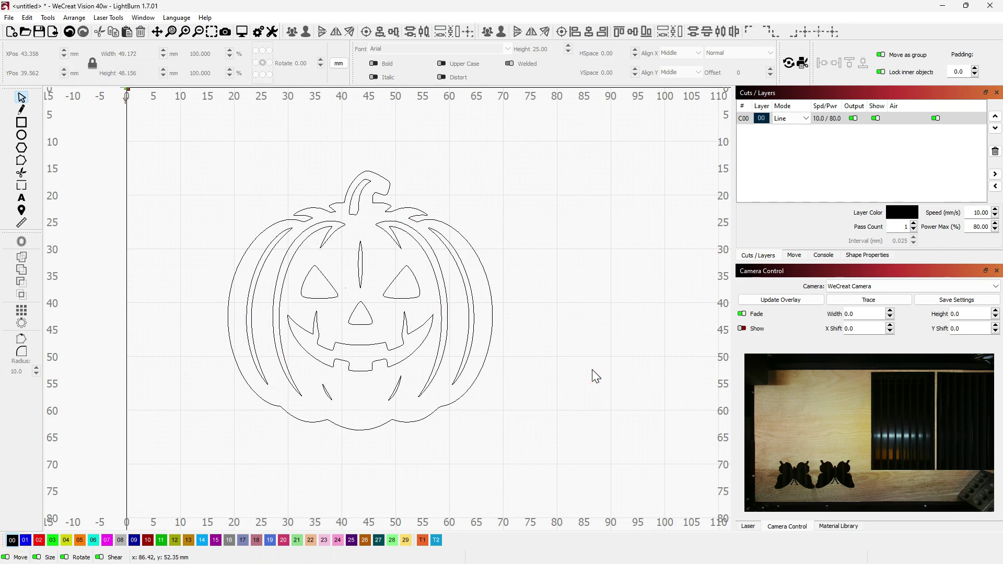
Review the black layer's cut settings and scrub through a preview of the cut job
{"action": "left_click", "coordinate": [830, 143]}
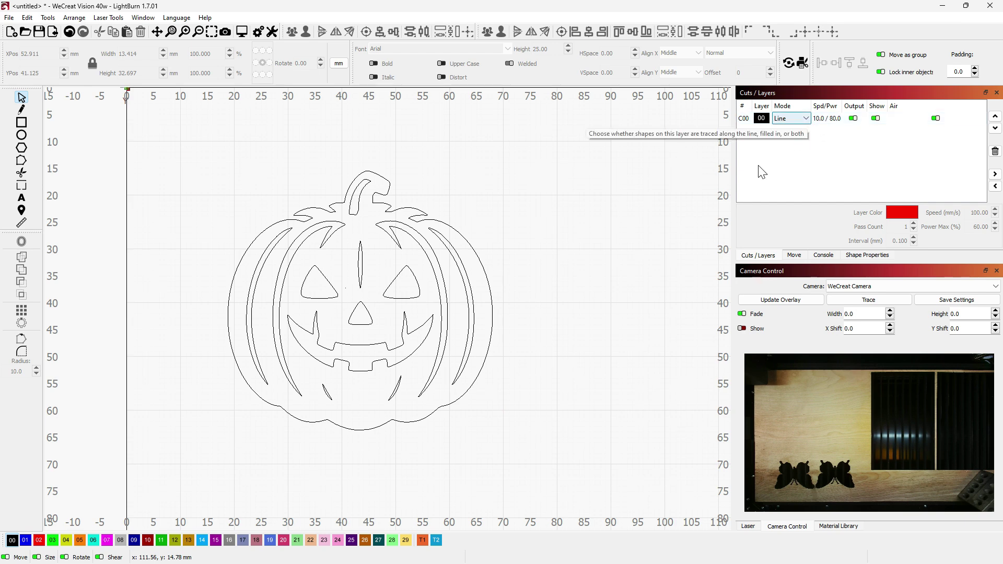
{"action": "left_click", "coordinate": [579, 163]}
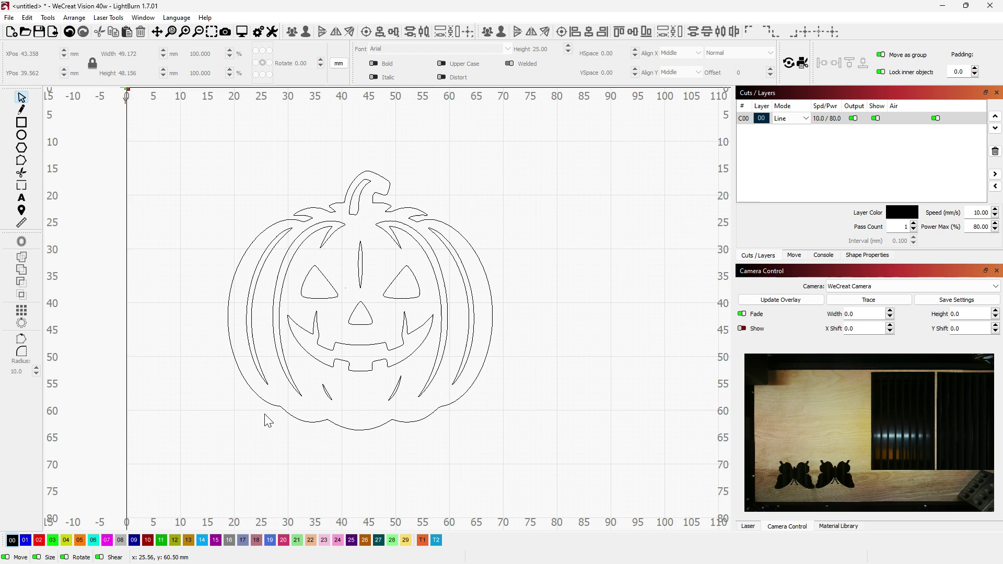
{"action": "left_click", "coordinate": [242, 35]}
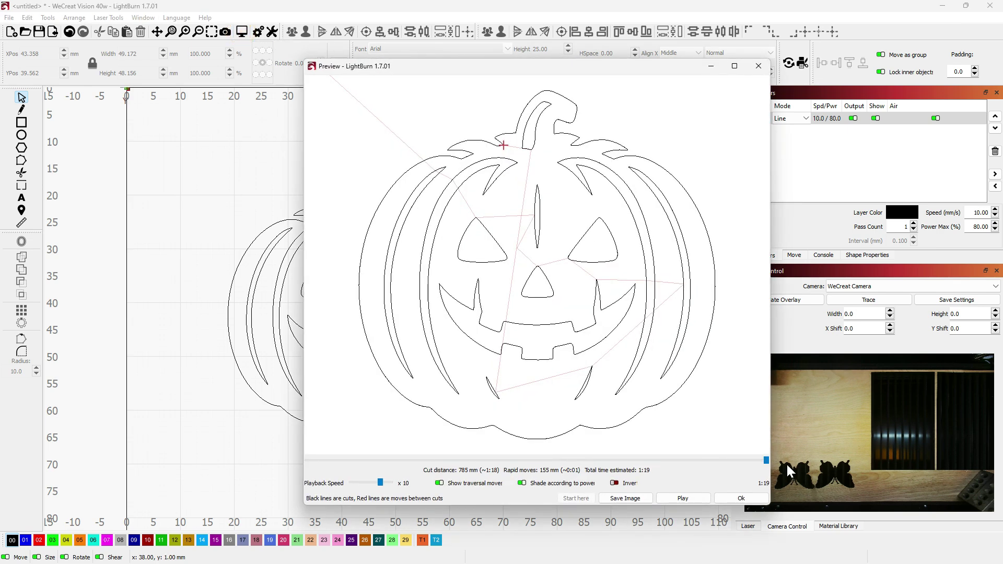
{"action": "mouse_move", "coordinate": [764, 458]}
{"action": "left_mouse_down"}
{"action": "mouse_move", "coordinate": [315, 469]}
{"action": "mouse_move", "coordinate": [407, 468]}
{"action": "mouse_move", "coordinate": [588, 491]}
{"action": "mouse_move", "coordinate": [772, 485]}
{"action": "left_mouse_up"}
{"action": "key", "text": "Escape"}
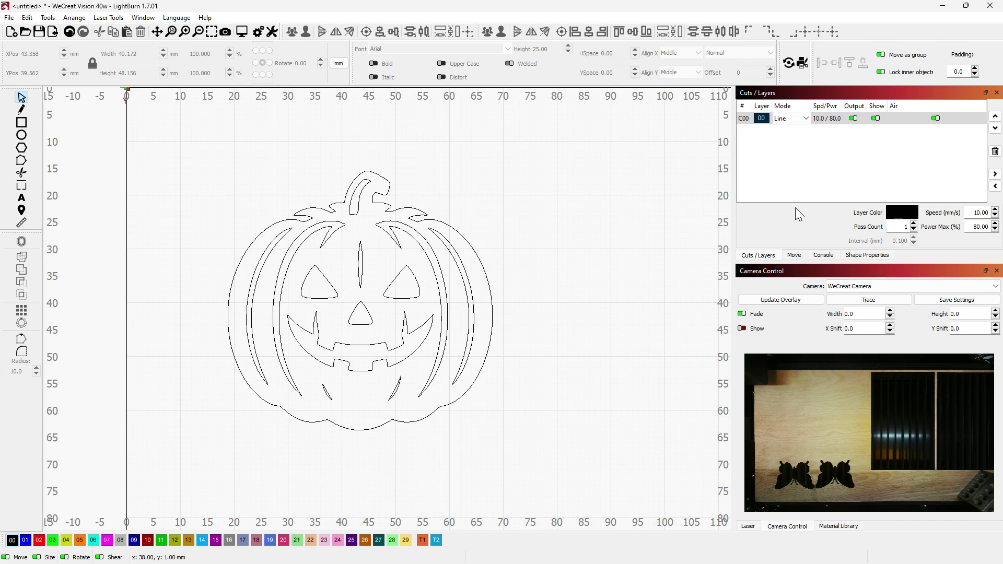
In the black layer's Cut Settings Editor, enter speed 150 mm/s and max power 60%
{"action": "left_click", "coordinate": [807, 120]}
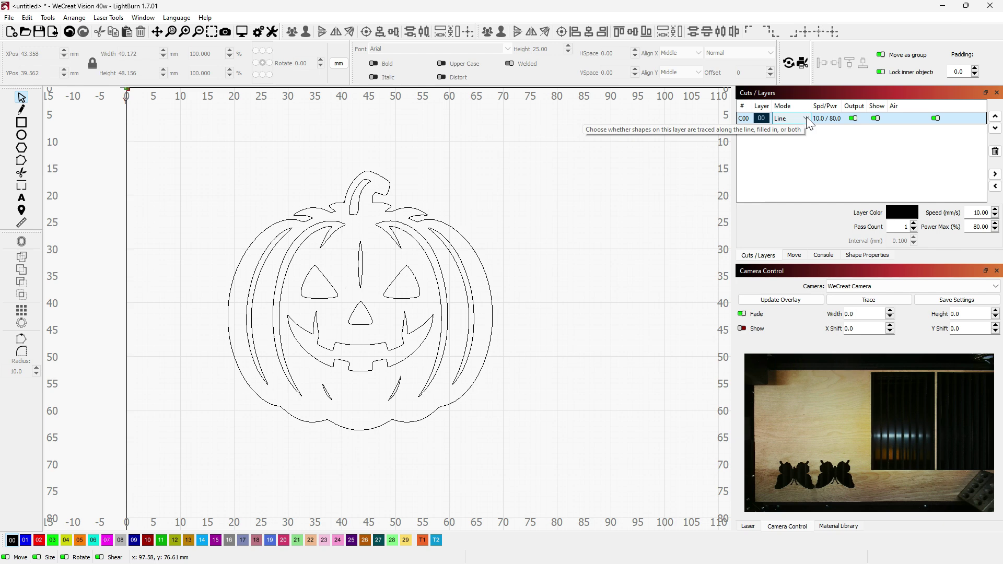
{"action": "left_click", "coordinate": [805, 118]}
{"action": "left_click", "coordinate": [834, 120]}
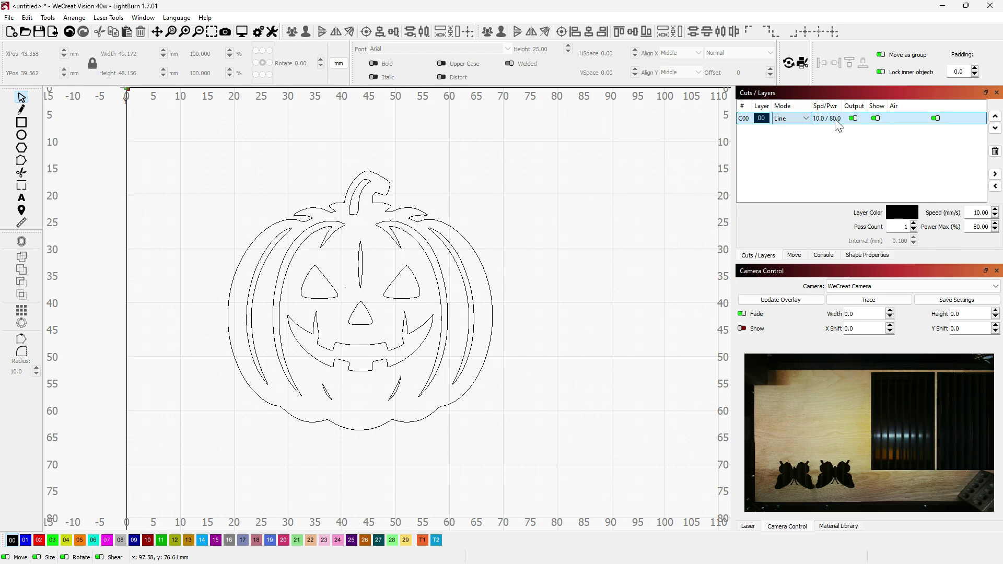
{"action": "double_click", "coordinate": [835, 119]}
{"action": "mouse_move", "coordinate": [481, 41]}
{"action": "left_mouse_down"}
{"action": "mouse_move", "coordinate": [713, 35]}
{"action": "mouse_move", "coordinate": [713, 53]}
{"action": "left_mouse_up"}
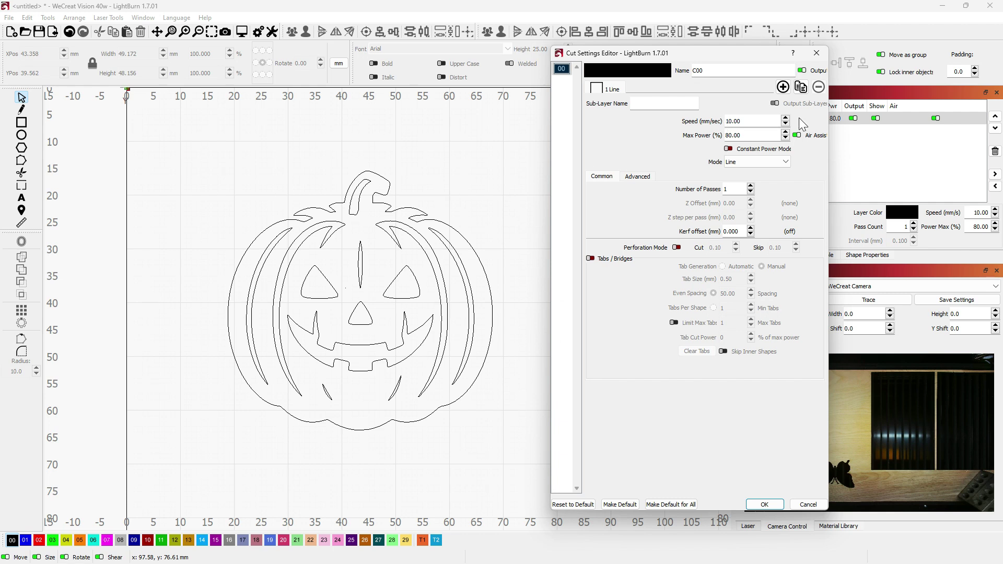
{"action": "left_click", "coordinate": [752, 121]}
{"action": "type", "text": "150"}
{"action": "key", "text": "Tab"}
{"action": "type", "text": "70"}
{"action": "key", "text": "BackSpace"}
{"action": "type", "text": "60"}
Apply the 150 mm/s, 60% settings and check the job preview from the start
{"action": "left_click", "coordinate": [765, 504]}
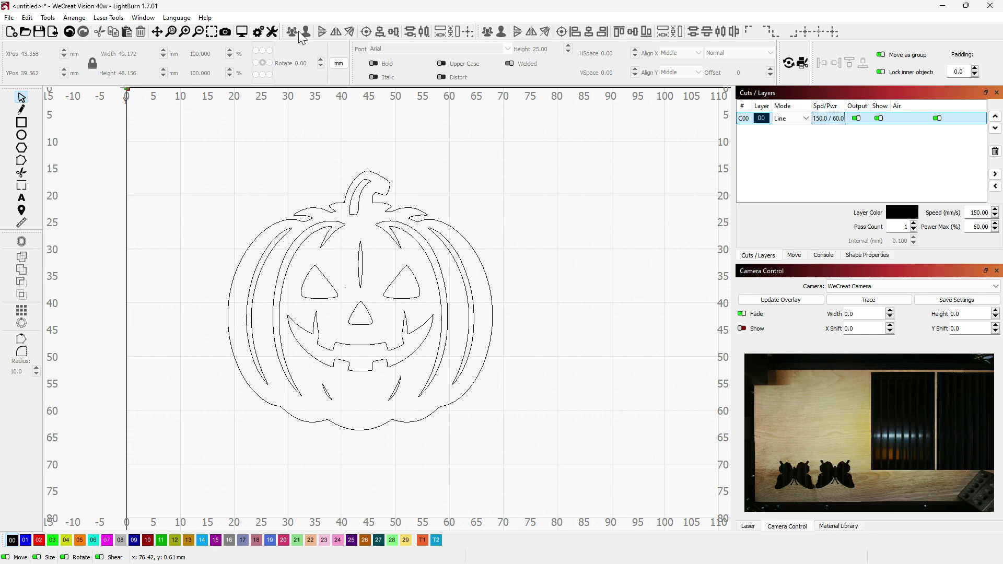
{"action": "left_click", "coordinate": [241, 31]}
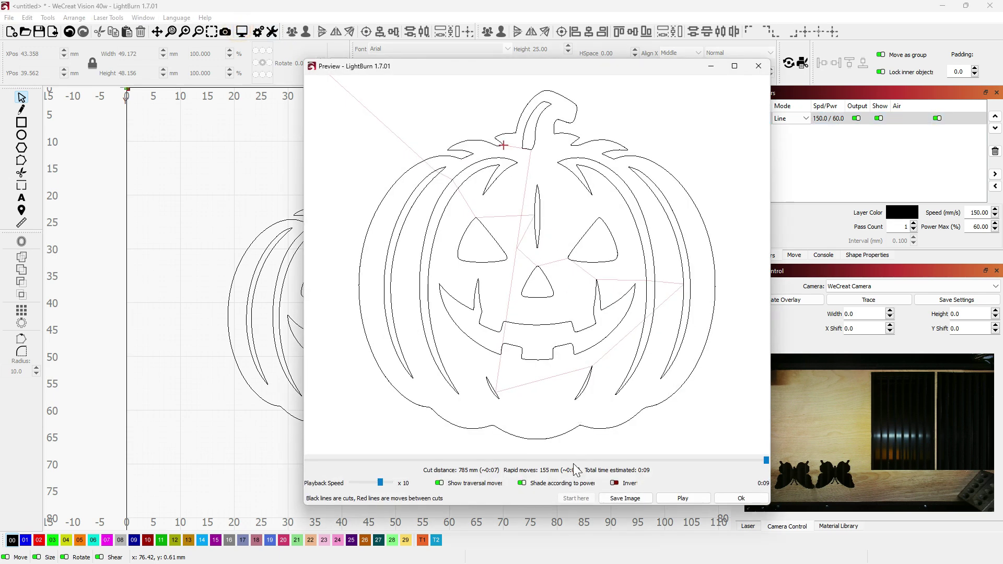
{"action": "mouse_move", "coordinate": [767, 459]}
{"action": "left_mouse_down"}
{"action": "mouse_move", "coordinate": [346, 471]}
{"action": "mouse_move", "coordinate": [766, 468]}
{"action": "left_mouse_up"}
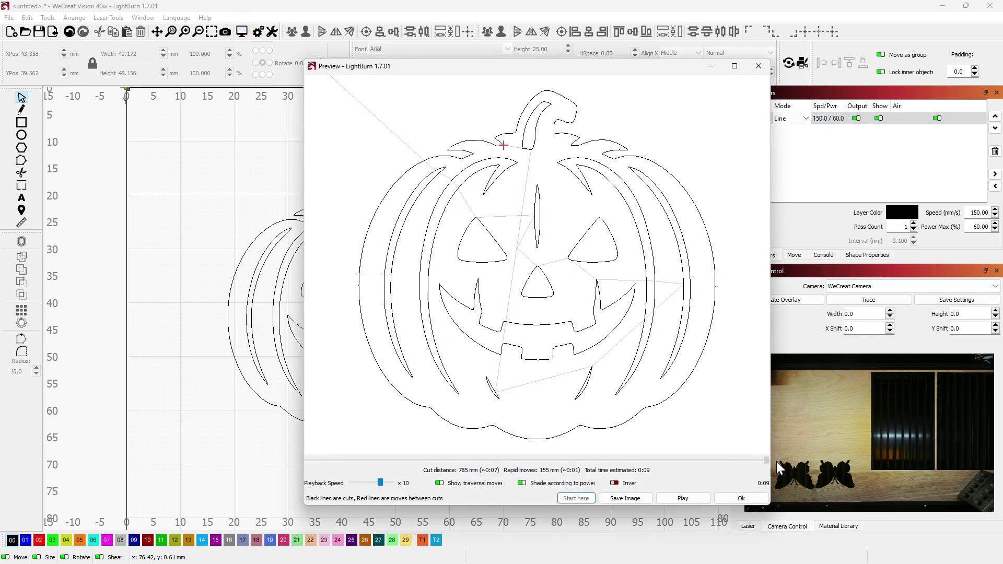
{"action": "left_click", "coordinate": [742, 498]}
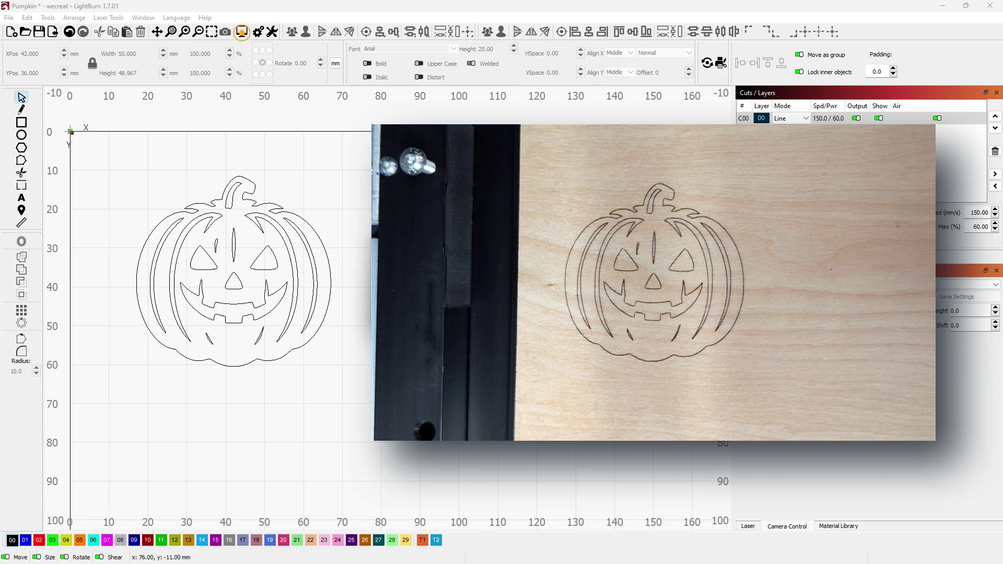
Re-check the preview's end estimate of 714 mm and 0:08, then select the pumpkin
{"action": "left_click", "coordinate": [242, 31]}
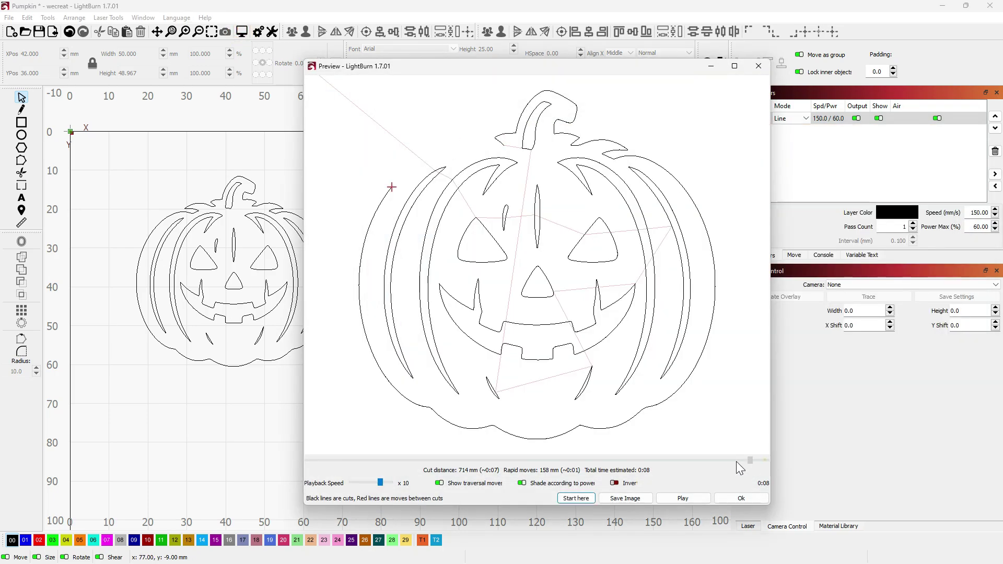
{"action": "left_click", "coordinate": [766, 458]}
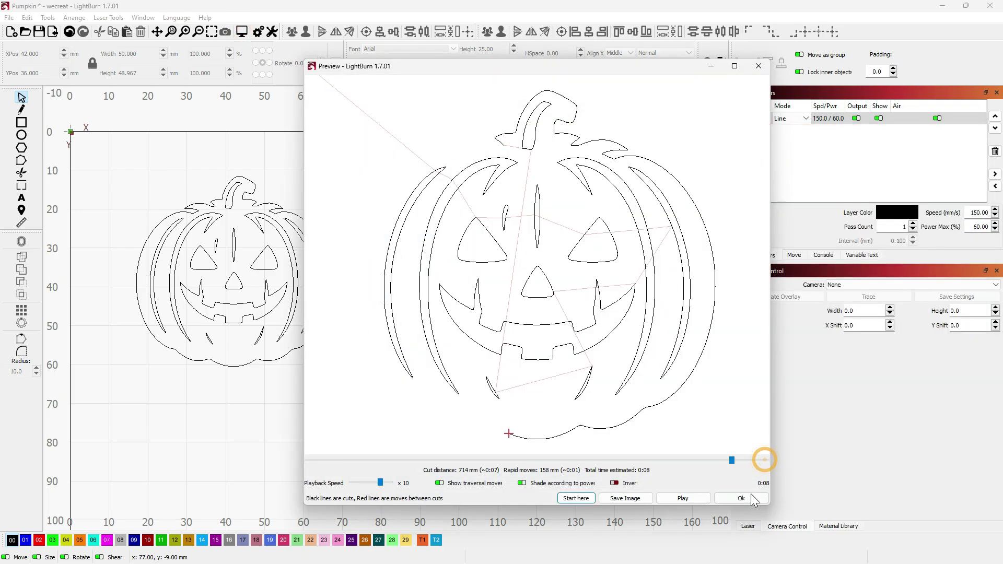
{"action": "left_click", "coordinate": [750, 497]}
{"action": "left_click", "coordinate": [568, 340]}
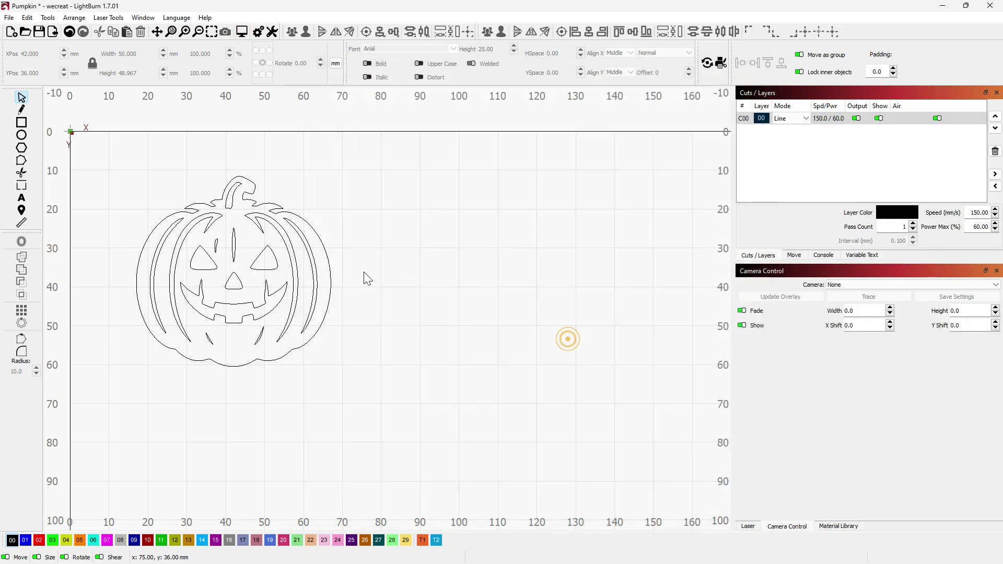
{"action": "left_click", "coordinate": [328, 305]}
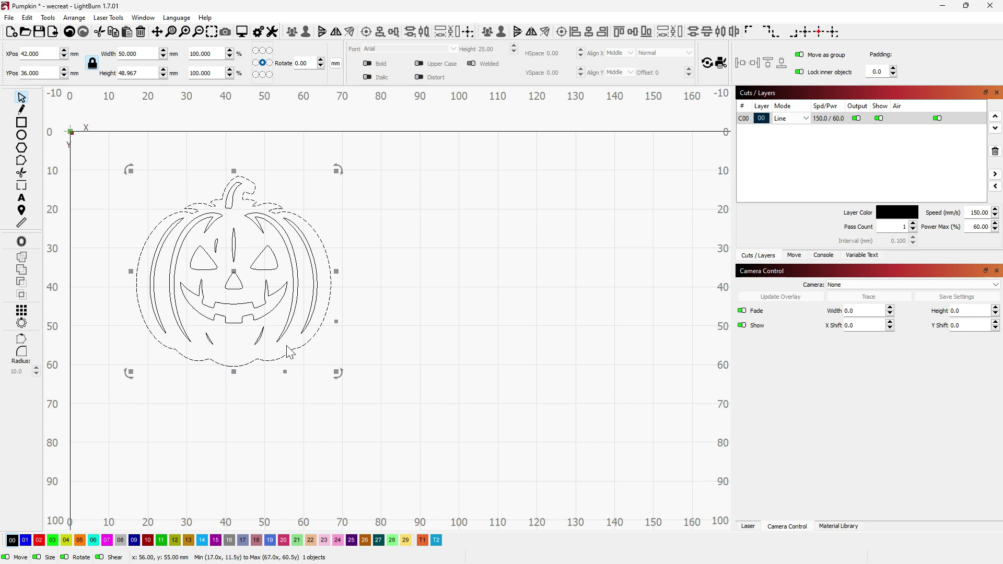
Put the pumpkin outline on a new blue layer 01 and switch it from Fill to Line
{"action": "left_click", "coordinate": [387, 362]}
{"action": "left_click", "coordinate": [315, 333]}
{"action": "left_click", "coordinate": [25, 542]}
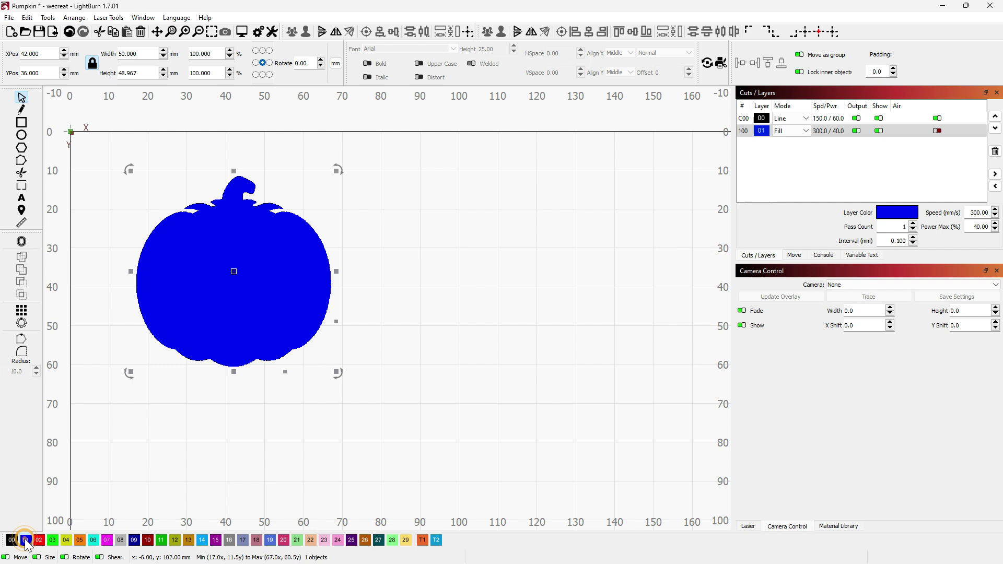
{"action": "left_click", "coordinate": [790, 131]}
{"action": "left_click", "coordinate": [792, 141]}
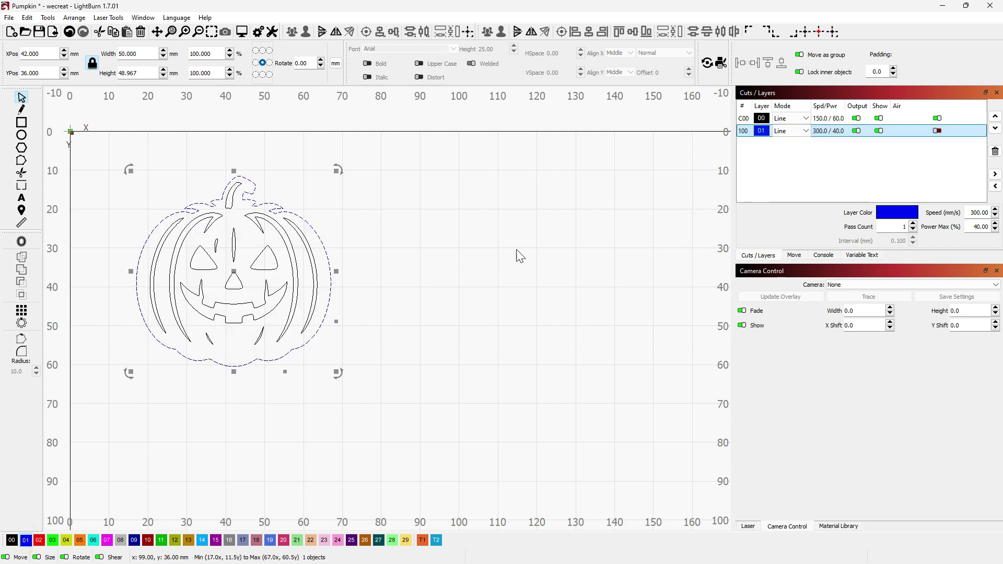
Give layer 01 speed 8 mm/s and max power 90%, confirm, and deselect the pumpkin
{"action": "double_click", "coordinate": [827, 131]}
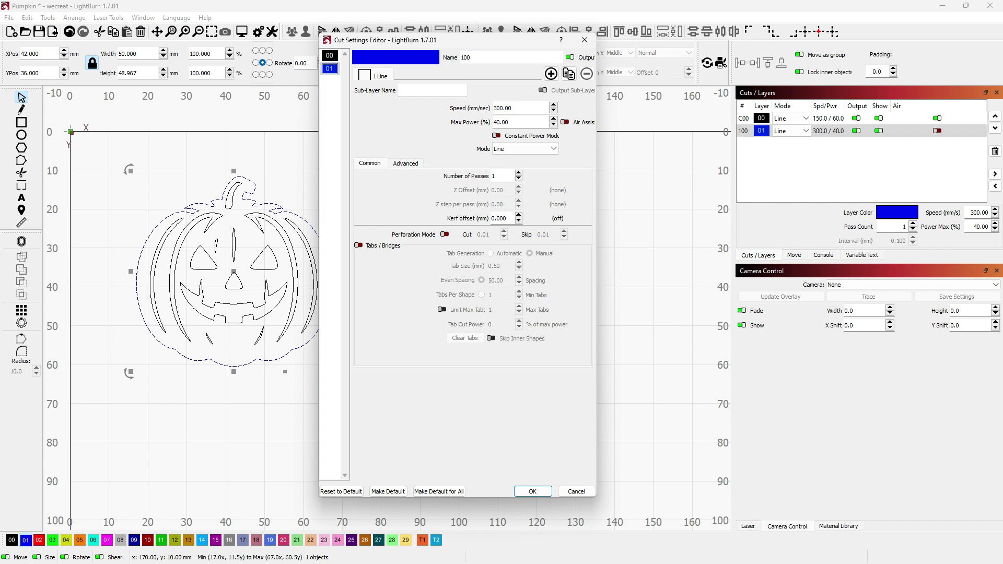
{"action": "double_click", "coordinate": [515, 106]}
{"action": "type", "text": "8"}
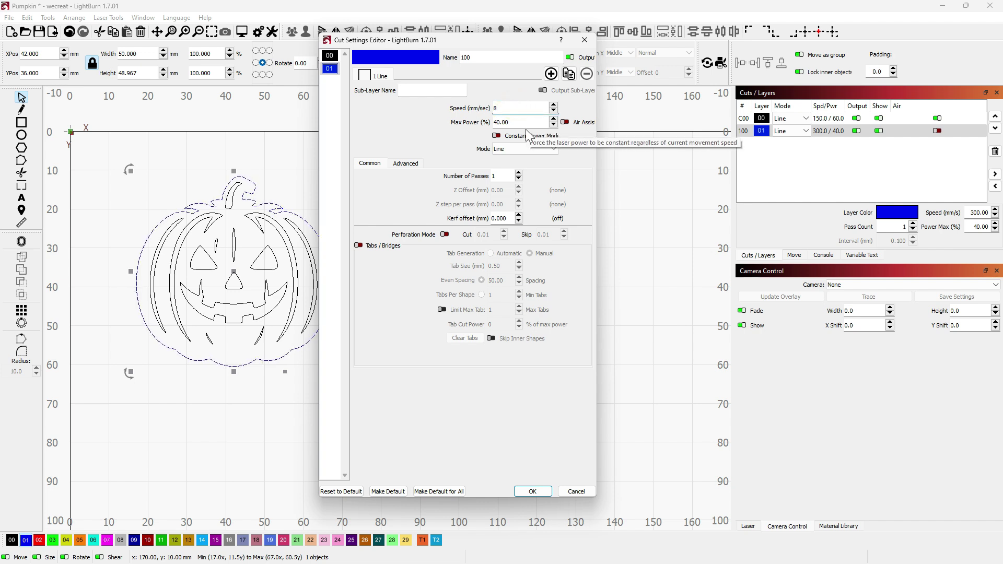
{"action": "double_click", "coordinate": [520, 122]}
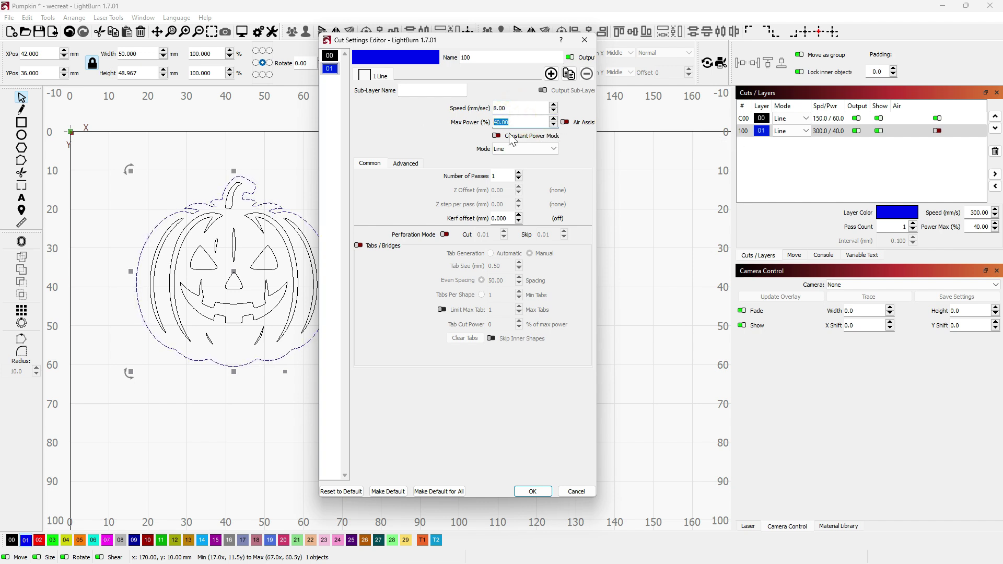
{"action": "type", "text": "90"}
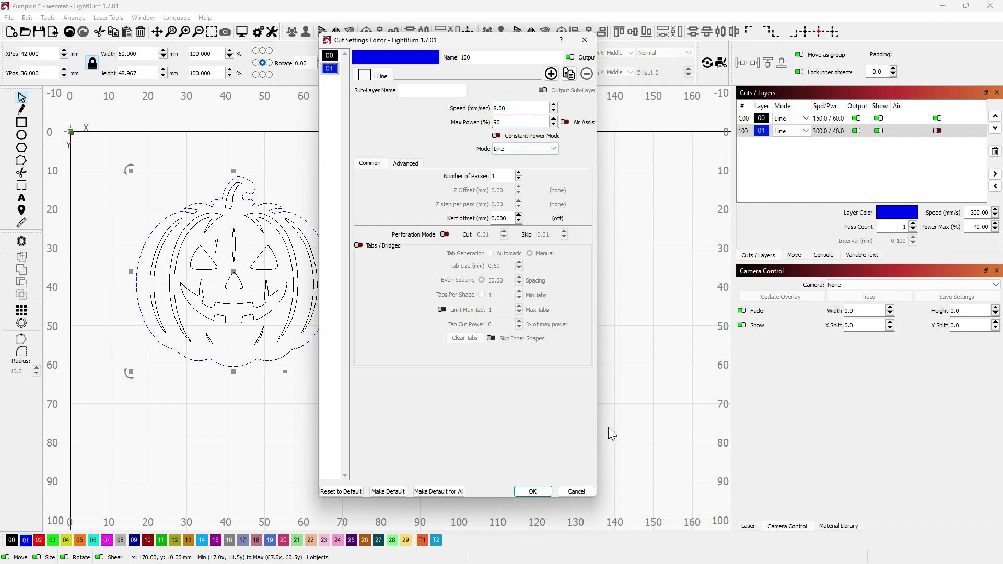
{"action": "left_click", "coordinate": [531, 491]}
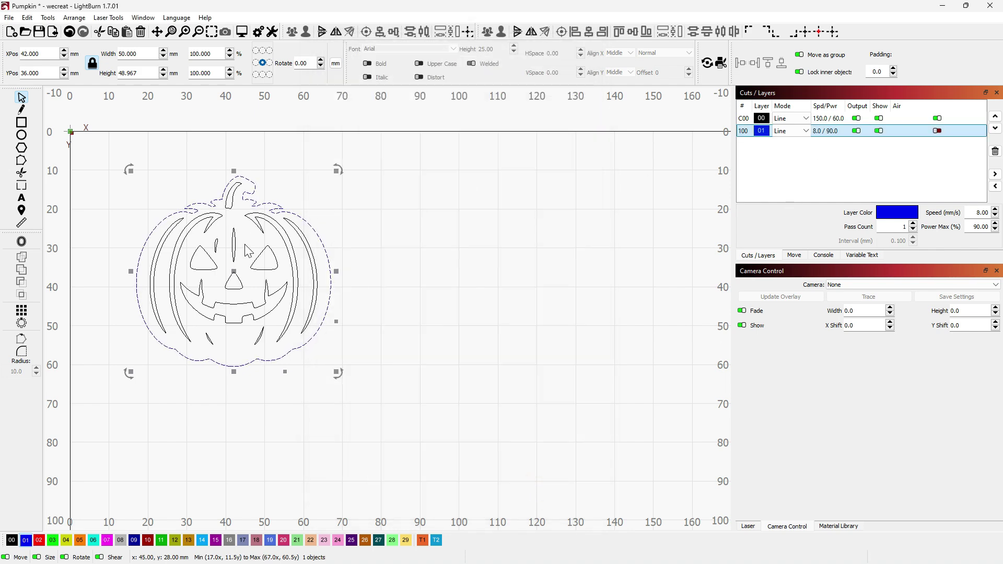
{"action": "left_click", "coordinate": [353, 243]}
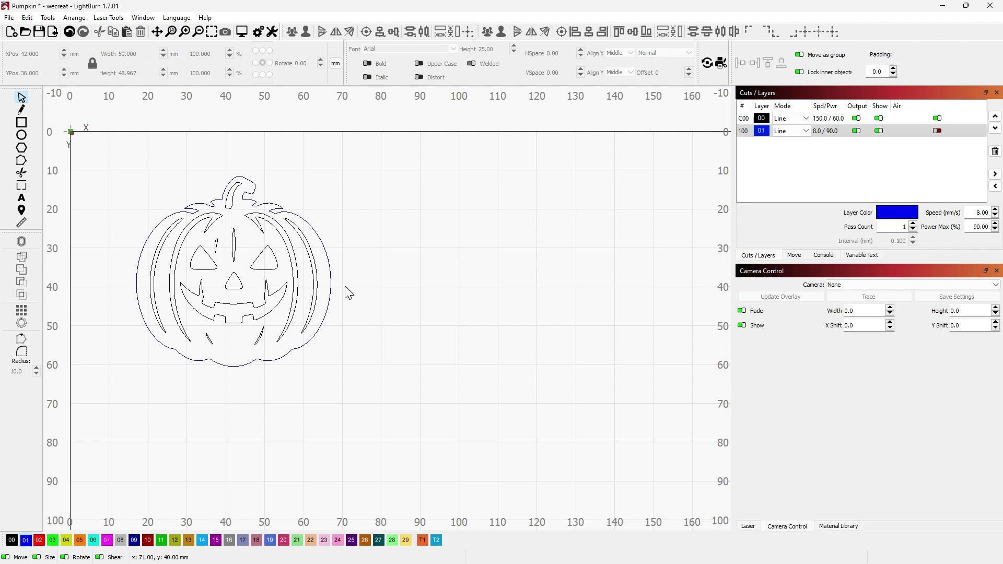
{"action": "left_click", "coordinate": [875, 132]}
{"action": "left_click", "coordinate": [878, 119]}
{"action": "left_click", "coordinate": [856, 119]}
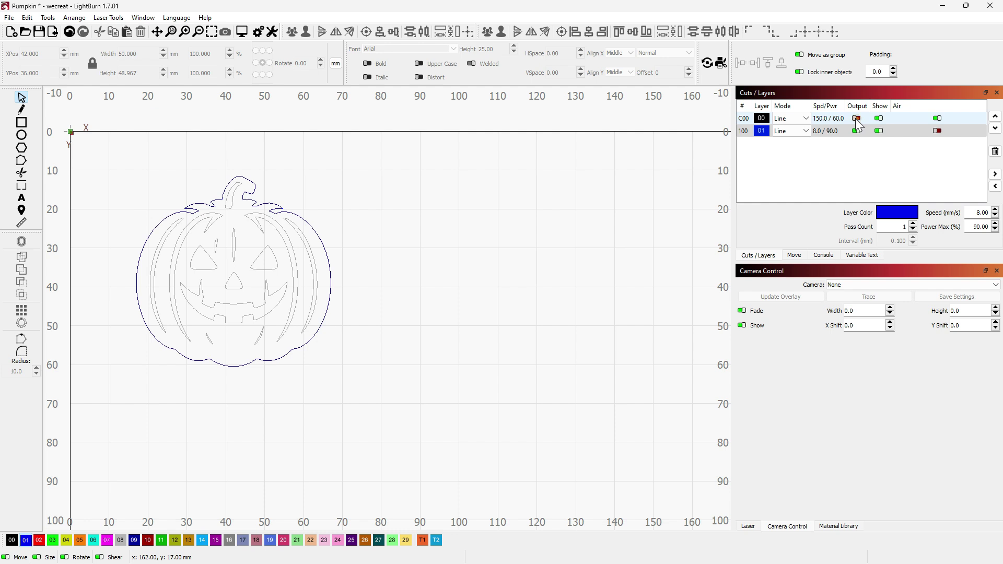
{"action": "left_click", "coordinate": [783, 130]}
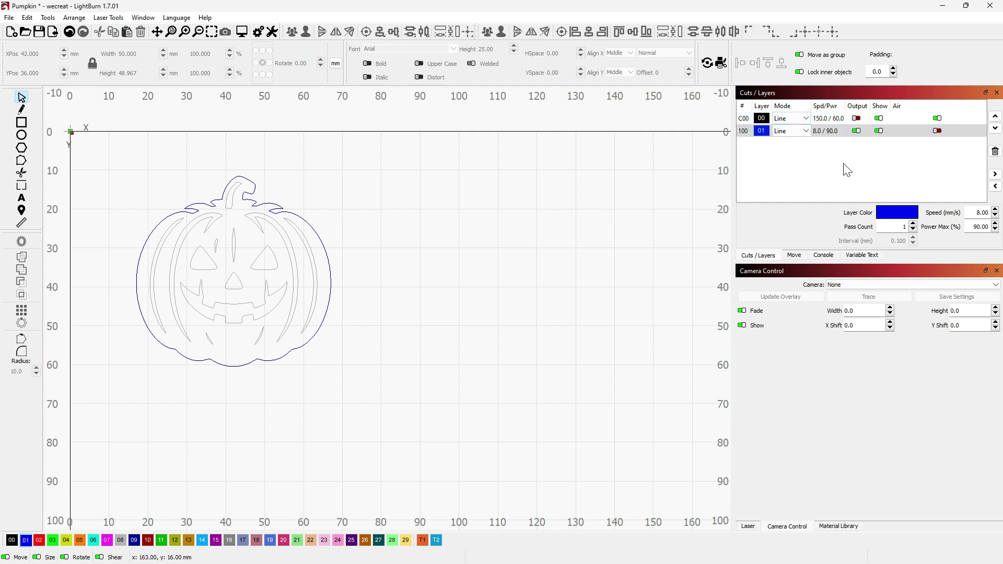
{"action": "left_click", "coordinate": [241, 31]}
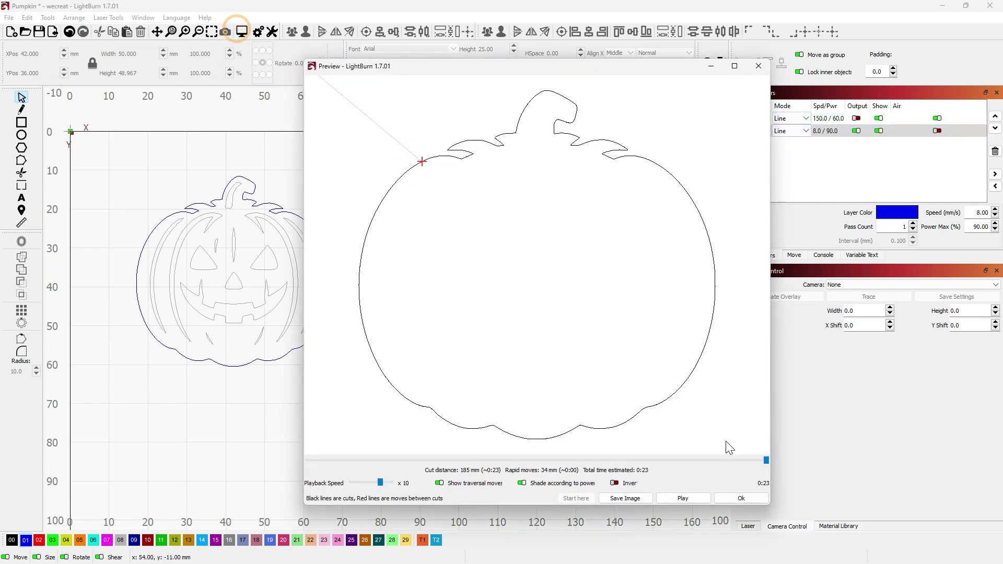
{"action": "mouse_move", "coordinate": [762, 458]}
{"action": "left_mouse_down"}
{"action": "mouse_move", "coordinate": [356, 456]}
{"action": "mouse_move", "coordinate": [756, 460]}
{"action": "left_mouse_up"}
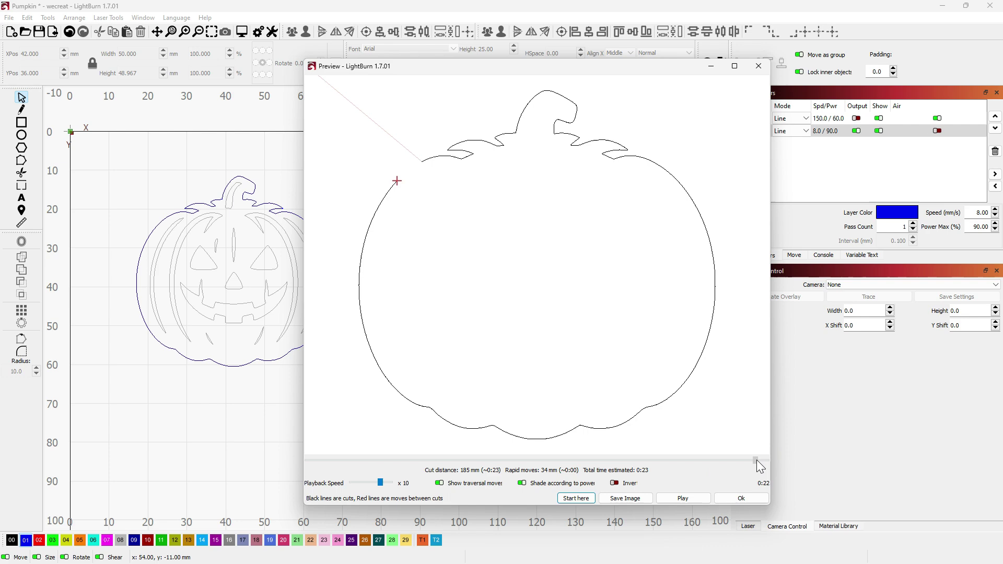
{"action": "left_click", "coordinate": [739, 498]}
{"action": "left_click", "coordinate": [857, 118]}
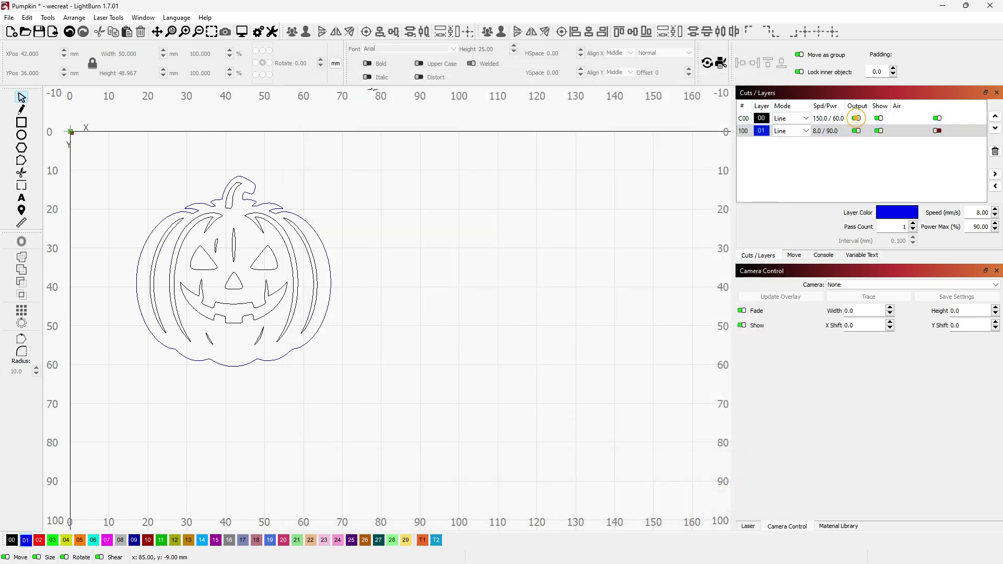
{"action": "left_click", "coordinate": [241, 31]}
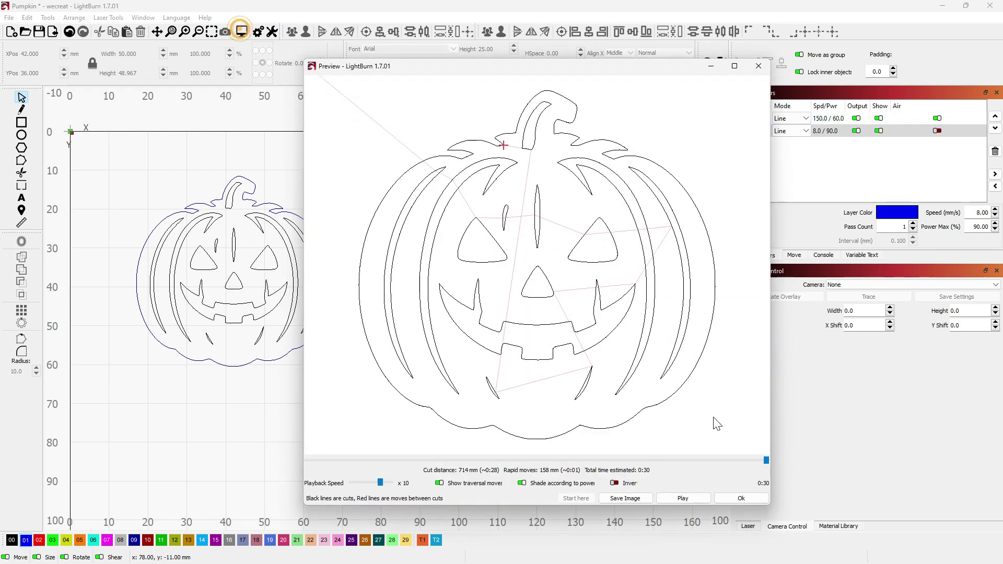
{"action": "left_click", "coordinate": [760, 460]}
{"action": "left_click_drag", "start_coordinate": [761, 464], "coordinate": [860, 448]}
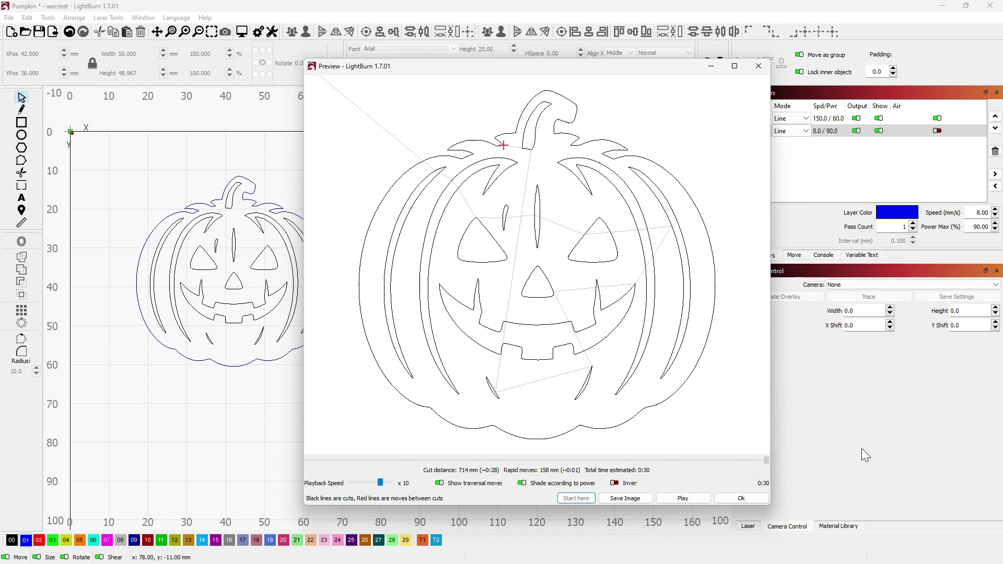
{"action": "left_click", "coordinate": [758, 66]}
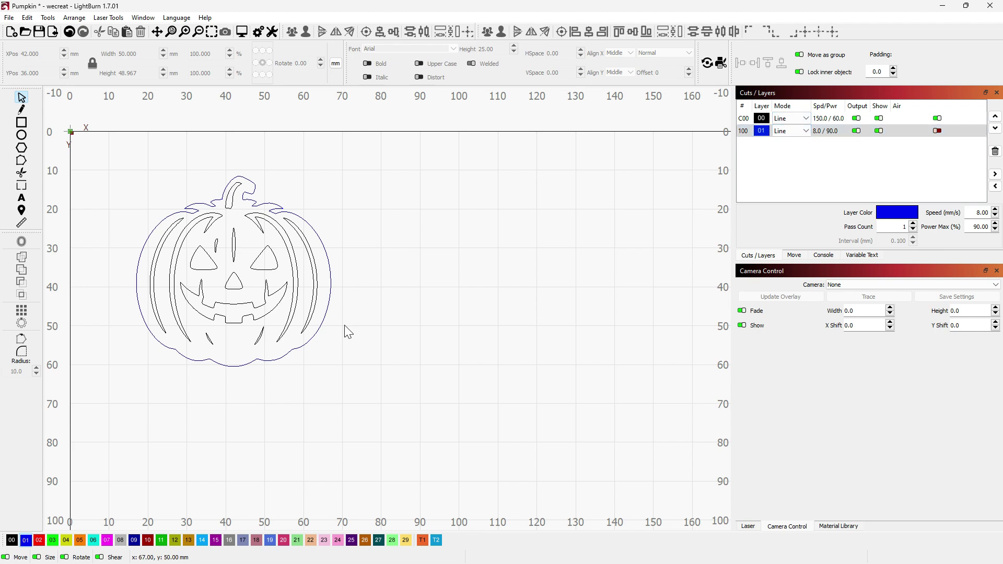
{"action": "left_click", "coordinate": [854, 151]}
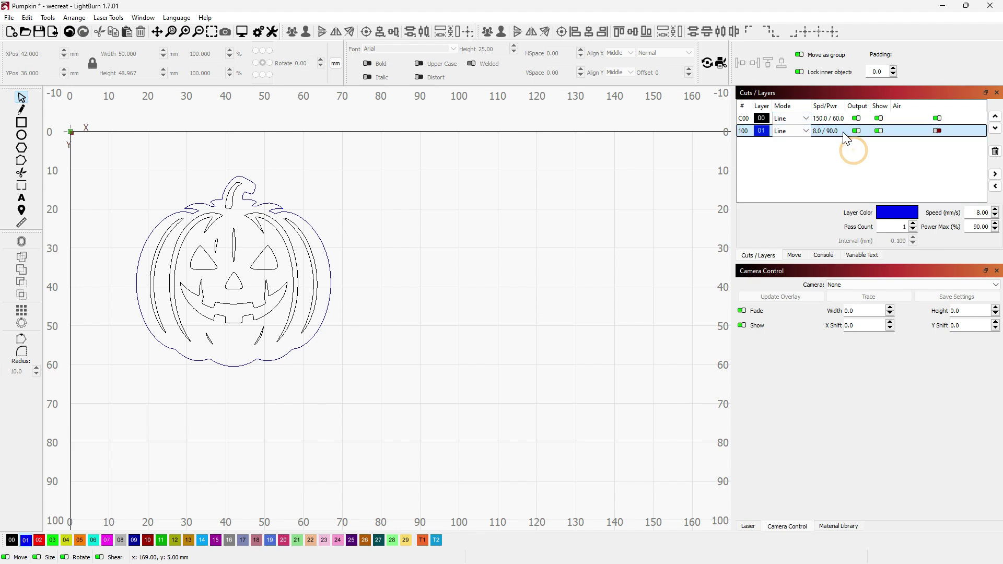
Save the project as Pumpkin
{"action": "left_click", "coordinate": [40, 32]}
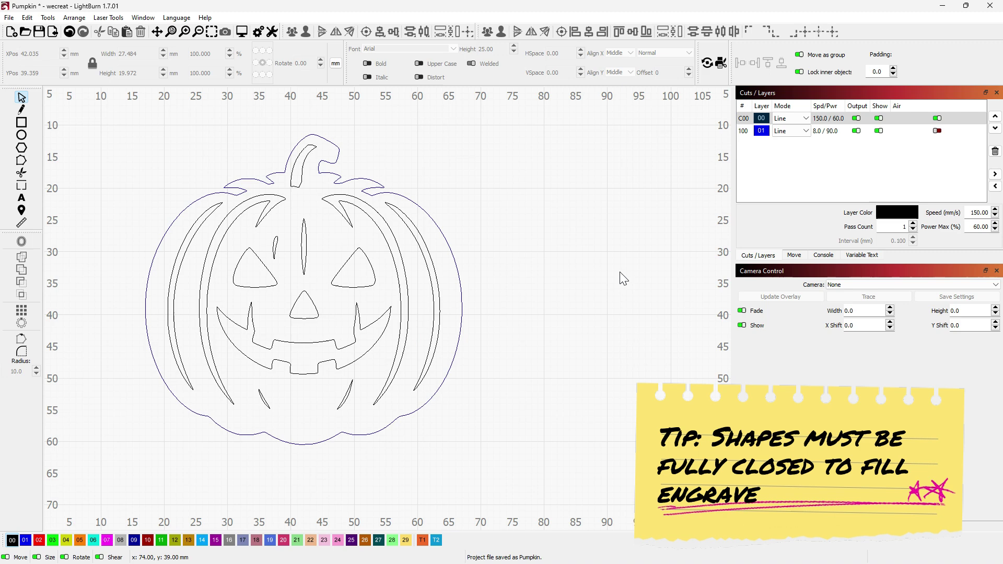
Select the eyes, nose and mouth and assign them to new red layer 02
{"action": "left_click_drag", "start_coordinate": [349, 353], "coordinate": [253, 283]}
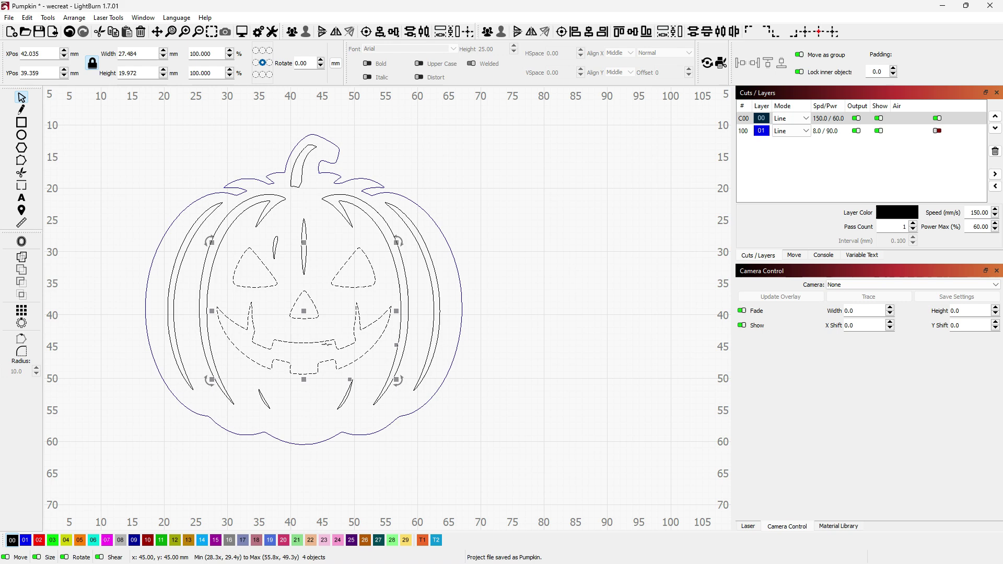
{"action": "left_click", "coordinate": [41, 541]}
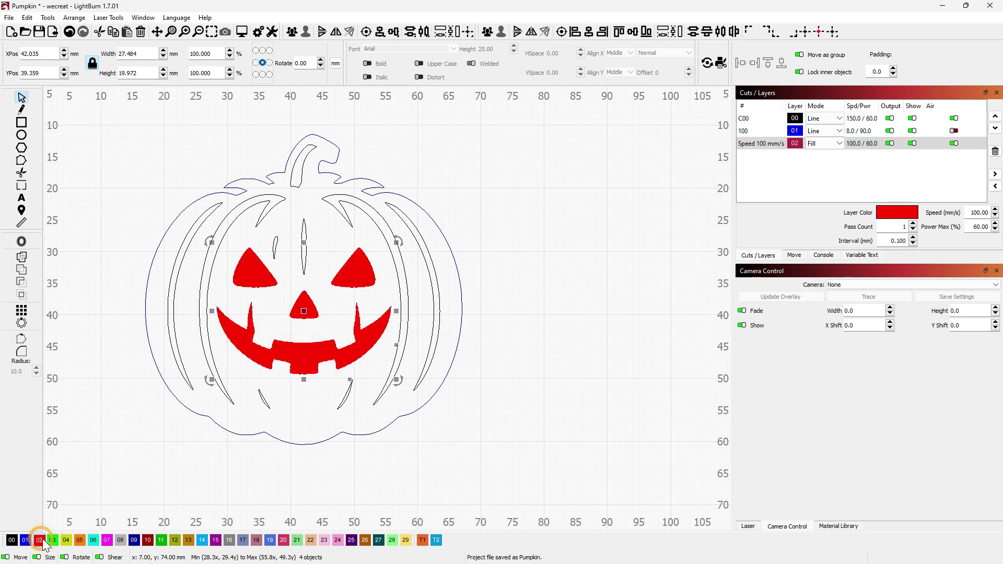
Switch layer 02 to Line mode and back to Fill, then deselect the face shapes
{"action": "left_click", "coordinate": [836, 144]}
{"action": "left_click", "coordinate": [823, 153]}
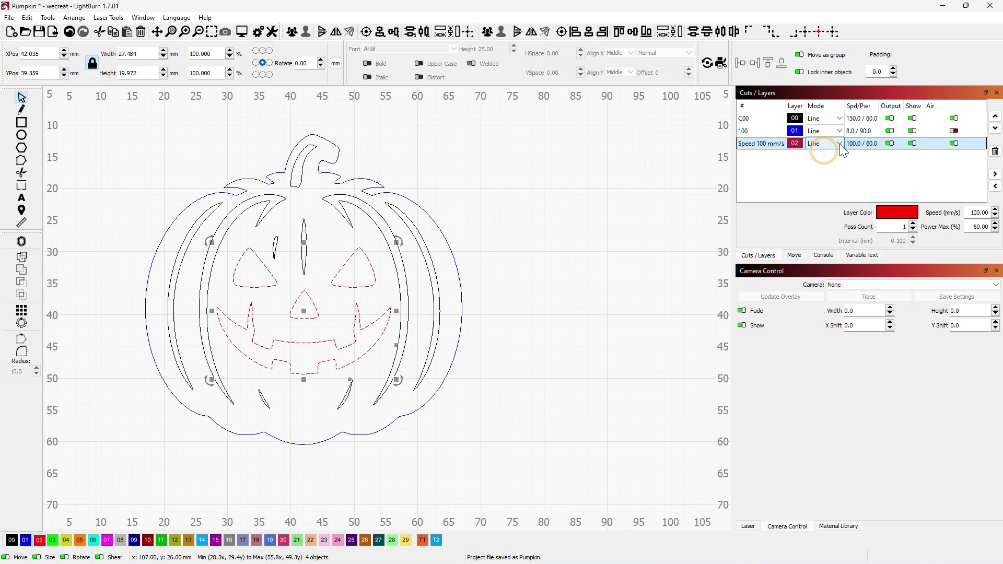
{"action": "left_click", "coordinate": [839, 144]}
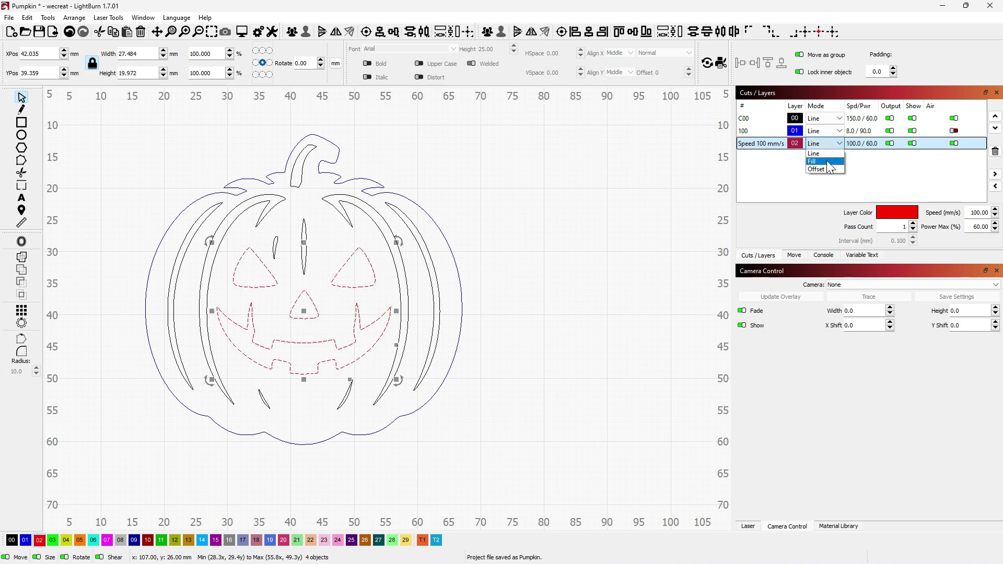
{"action": "left_click", "coordinate": [829, 166]}
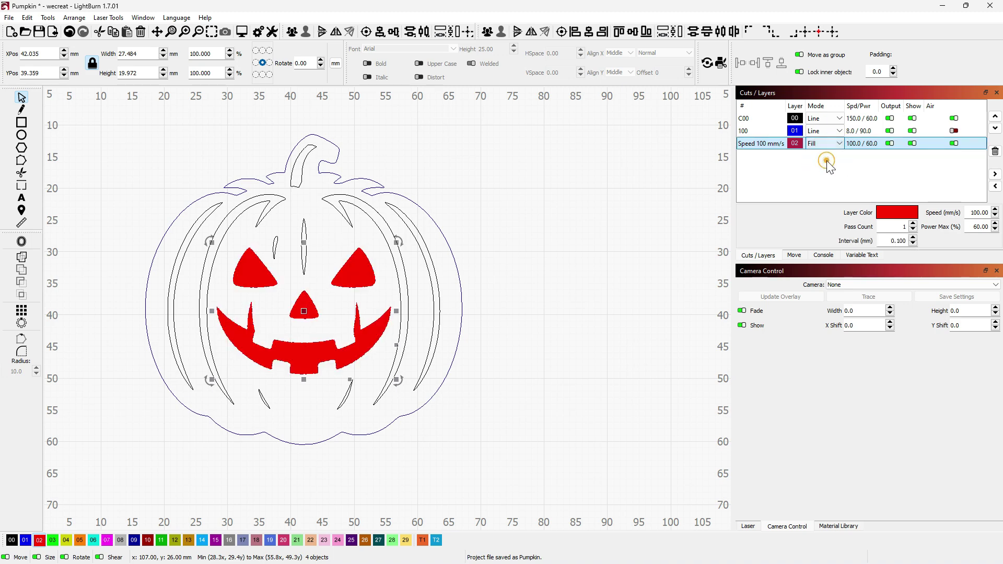
{"action": "left_click", "coordinate": [524, 253]}
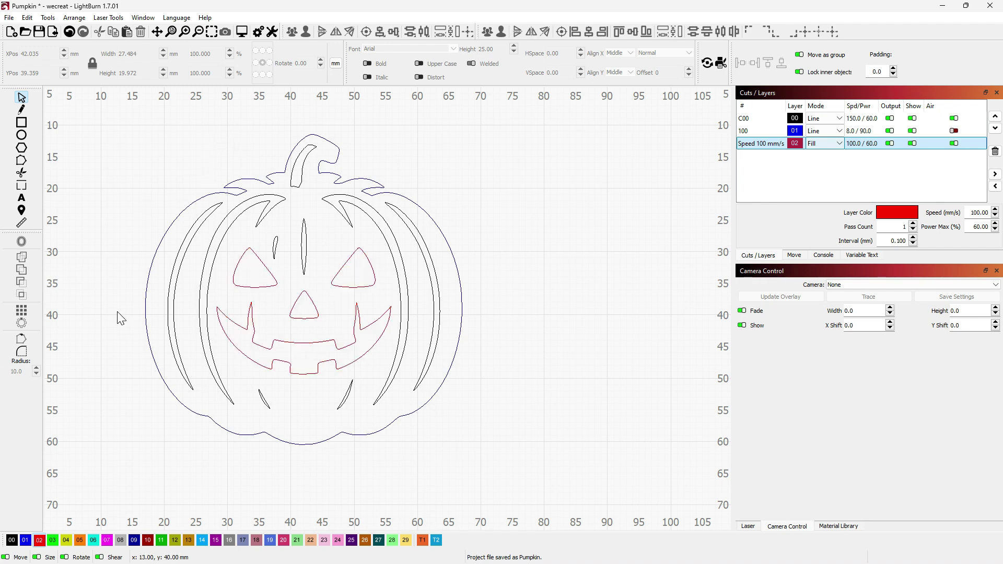
{"action": "left_click", "coordinate": [496, 313]}
Choose the Filled / Coarse view style so the face shows as solid red fills
{"action": "left_click", "coordinate": [143, 17]}
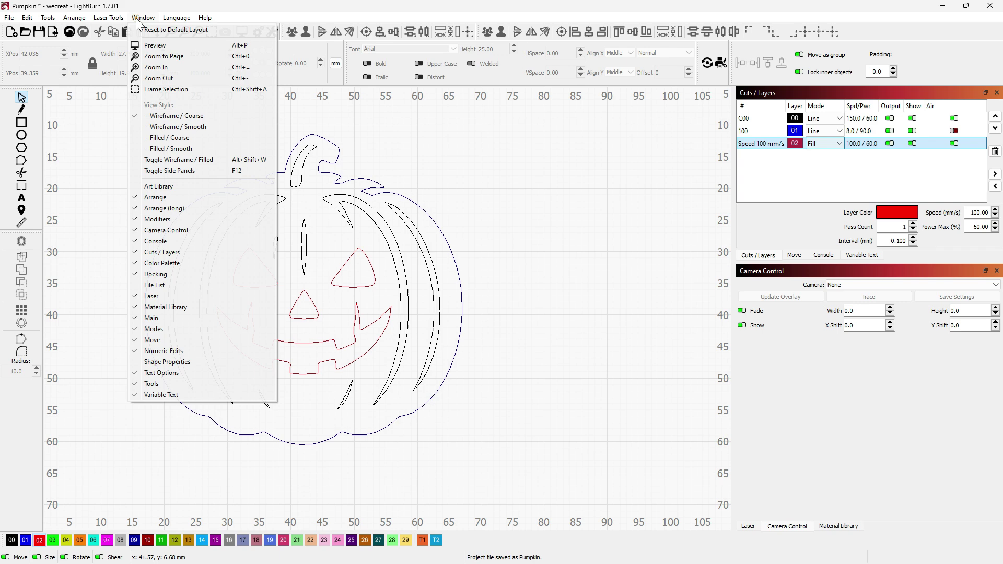
{"action": "left_click", "coordinate": [183, 137]}
{"action": "left_click", "coordinate": [568, 266]}
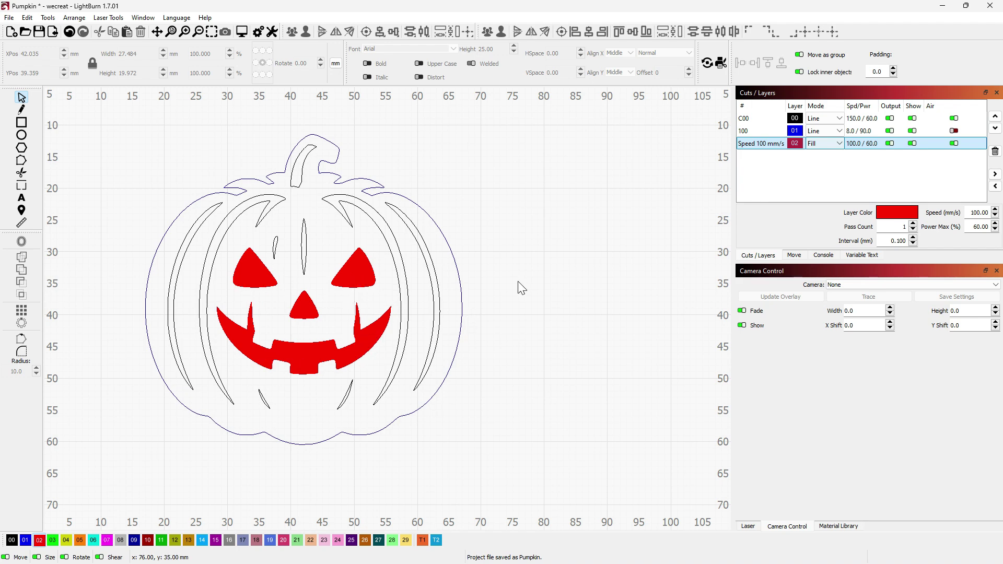
{"action": "scroll", "coordinate": [517, 282], "scroll_direction": "down", "scroll_amount": 5}
{"action": "scroll", "coordinate": [513, 284], "scroll_direction": "up", "scroll_amount": 4}
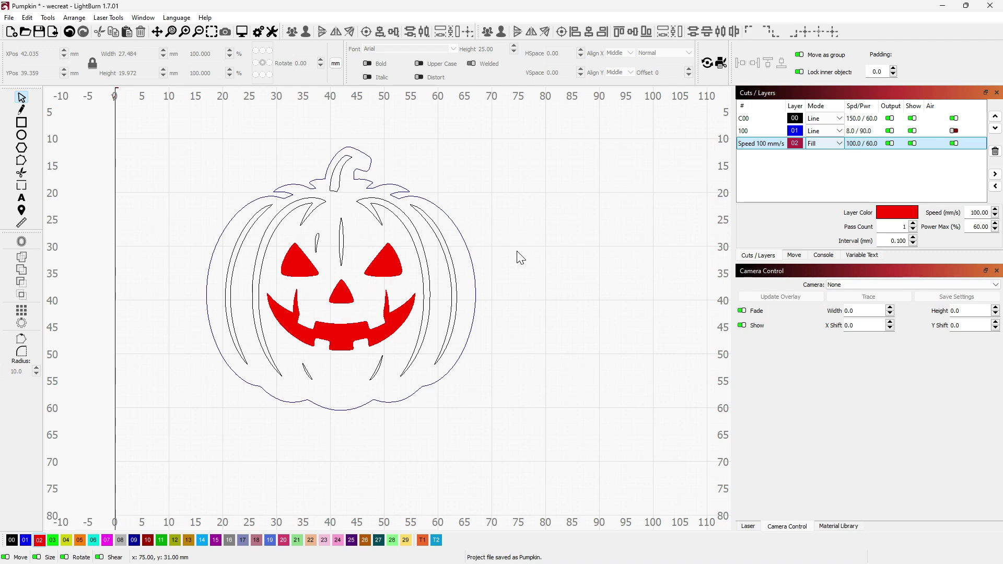
Preview the job with the face fill and scrub back through the fill passes
{"action": "left_click", "coordinate": [243, 33]}
{"action": "left_click_drag", "start_coordinate": [773, 464], "coordinate": [667, 461]}
{"action": "scroll", "coordinate": [524, 352], "scroll_direction": "up", "scroll_amount": 3}
{"action": "left_click", "coordinate": [604, 460]}
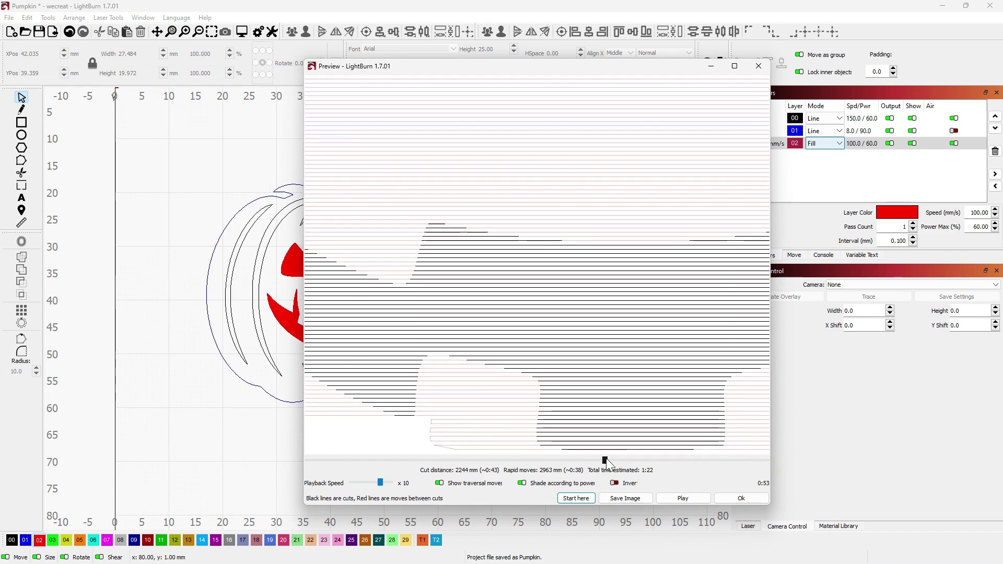
{"action": "mouse_move", "coordinate": [605, 460]}
{"action": "left_mouse_down"}
{"action": "mouse_move", "coordinate": [456, 456]}
{"action": "mouse_move", "coordinate": [572, 456]}
{"action": "left_mouse_up"}
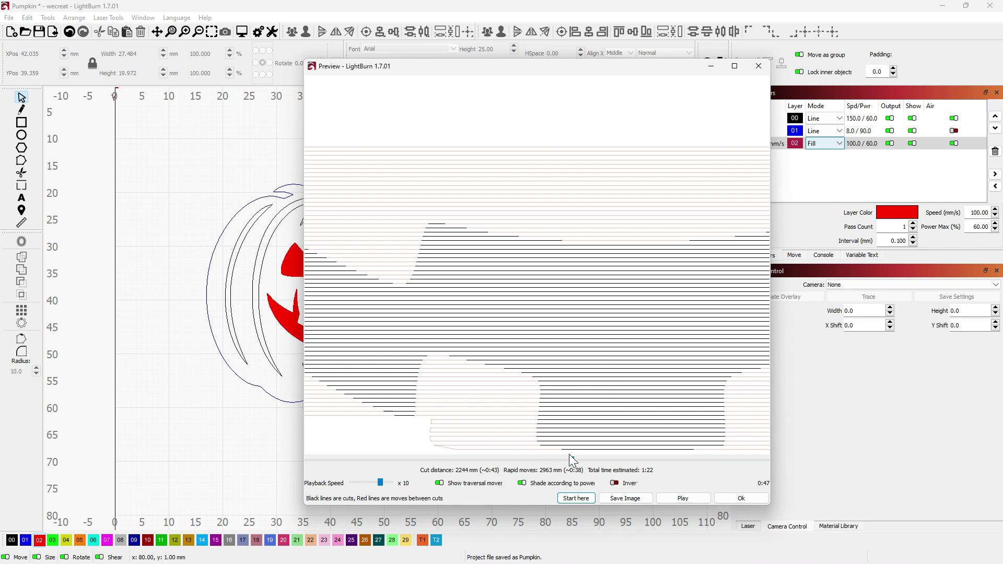
{"action": "mouse_move", "coordinate": [571, 460]}
{"action": "left_mouse_down"}
{"action": "mouse_move", "coordinate": [587, 459]}
{"action": "mouse_move", "coordinate": [479, 457]}
{"action": "mouse_move", "coordinate": [508, 459]}
{"action": "left_mouse_up"}
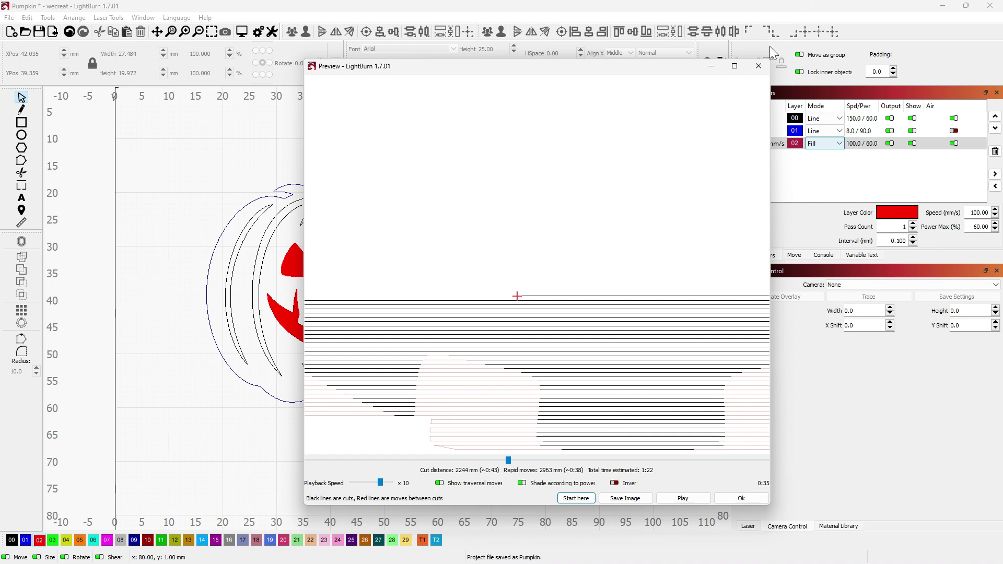
{"action": "left_click", "coordinate": [758, 66]}
Set layer 02's fill line interval to 0.5 and accept the cut settings
{"action": "double_click", "coordinate": [792, 149]}
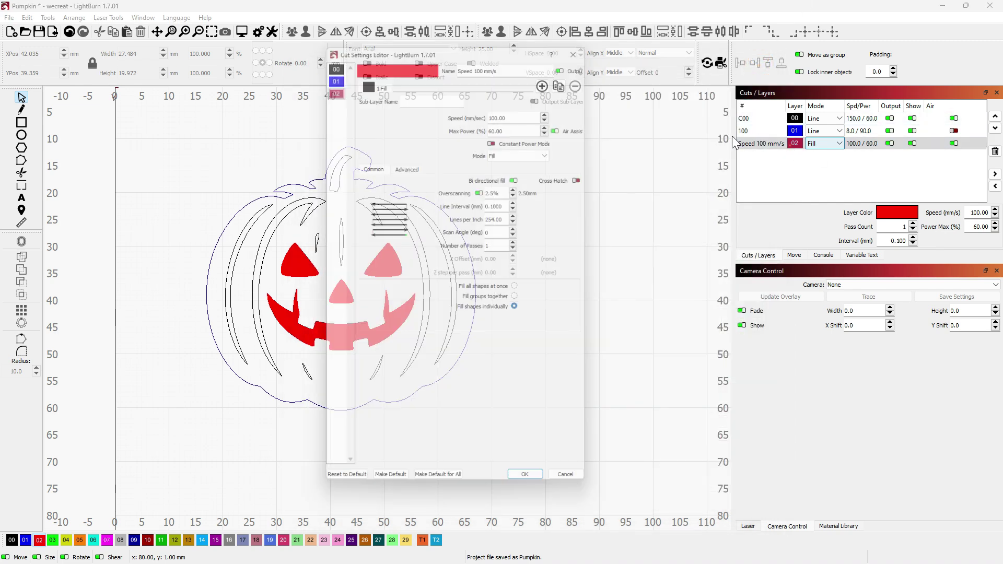
{"action": "double_click", "coordinate": [519, 108]}
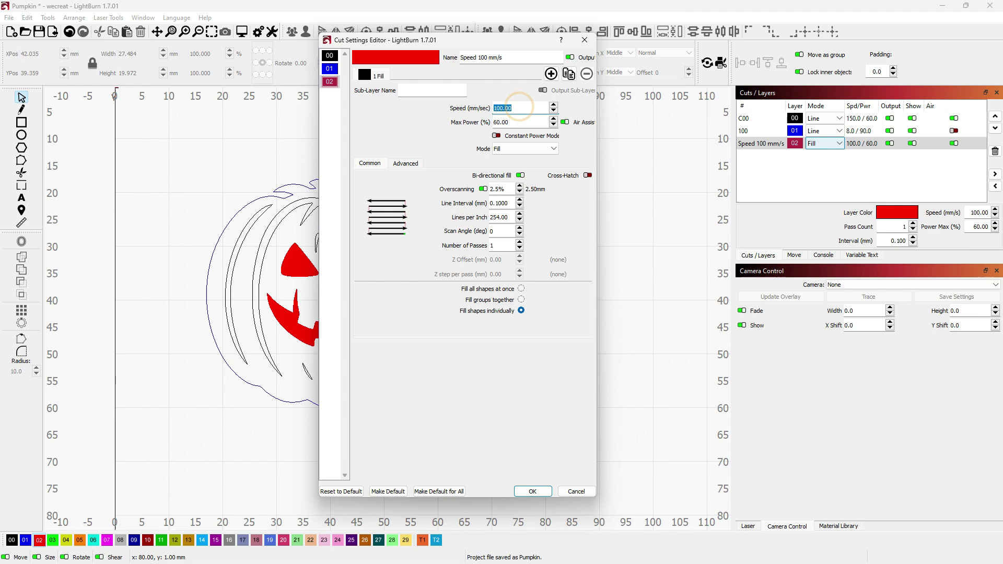
{"action": "double_click", "coordinate": [519, 122]}
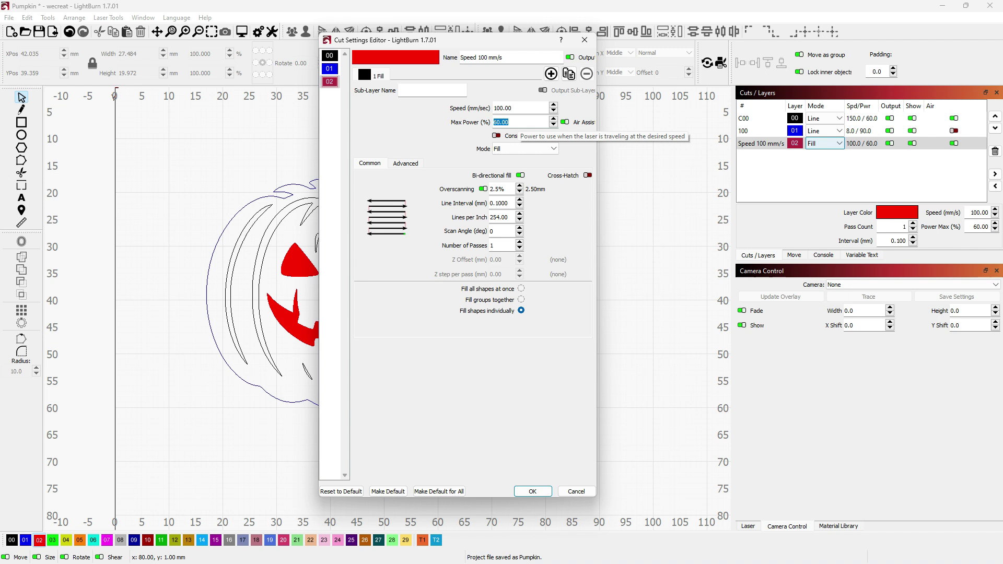
{"action": "left_click", "coordinate": [520, 107]}
{"action": "double_click", "coordinate": [528, 107]}
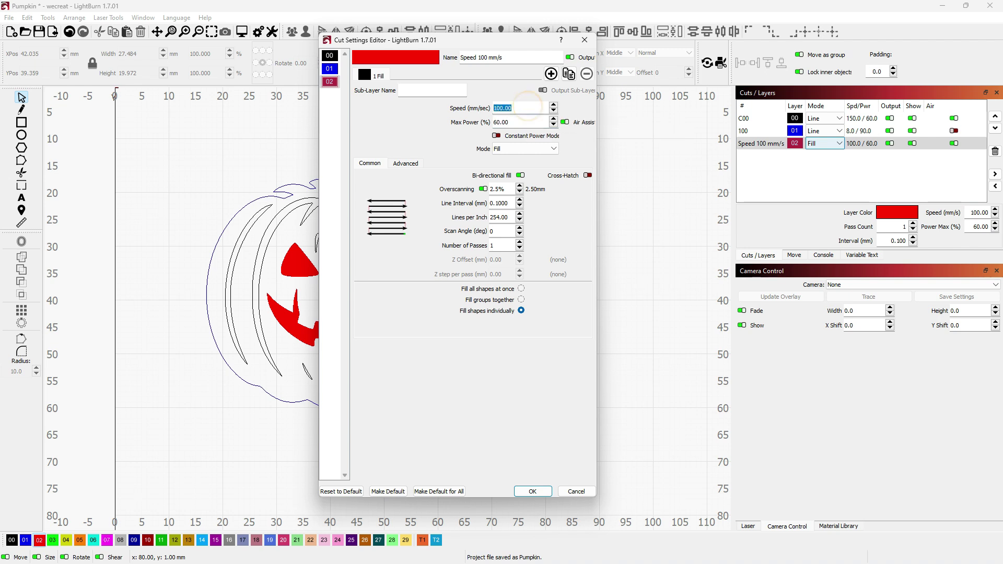
{"action": "key", "text": "Tab"}
{"action": "double_click", "coordinate": [500, 203]}
{"action": "type", "text": "0.5"}
{"action": "left_click", "coordinate": [533, 492]}
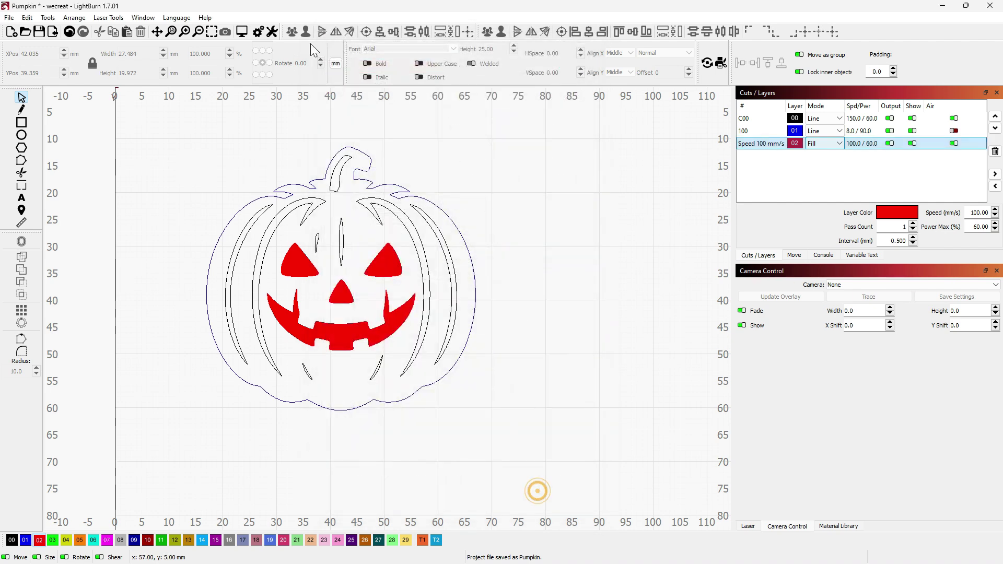
Preview the job and zoom in on the coarse fill lines, estimated at 0:39
{"action": "left_click", "coordinate": [242, 31]}
{"action": "scroll", "coordinate": [510, 349], "scroll_direction": "up", "scroll_amount": 2}
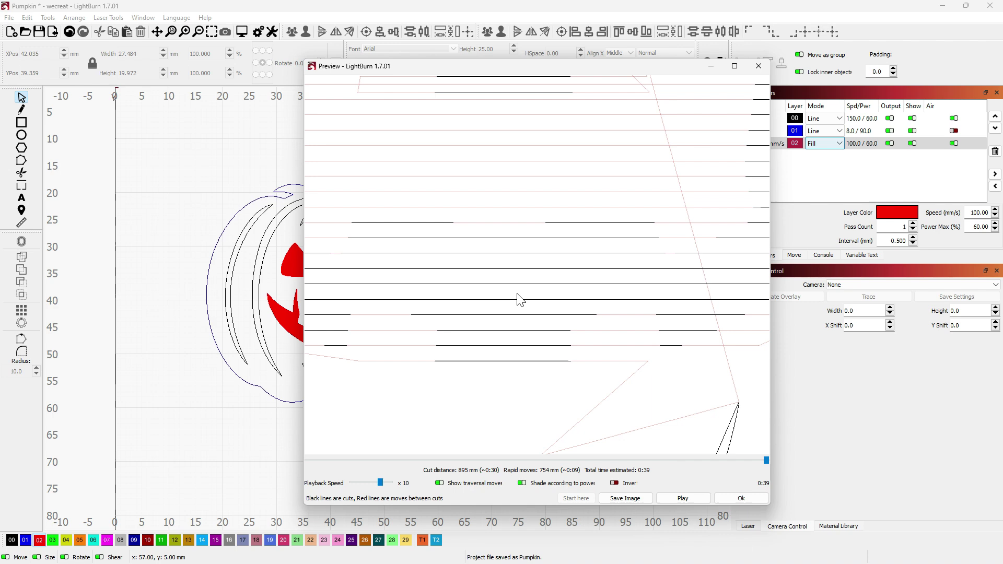
{"action": "scroll", "coordinate": [520, 274], "scroll_direction": "down", "scroll_amount": 5}
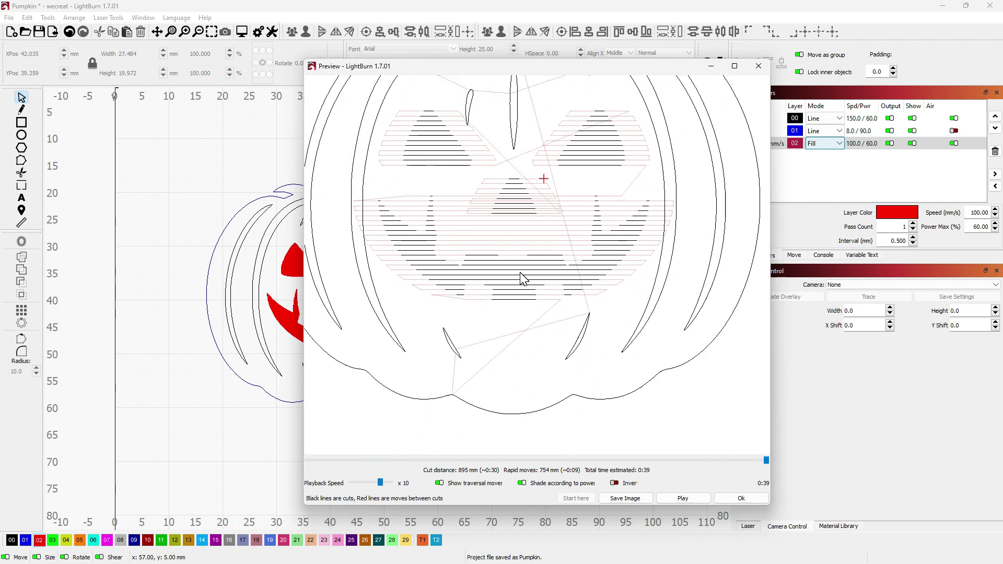
{"action": "scroll", "coordinate": [515, 298], "scroll_direction": "up", "scroll_amount": 1}
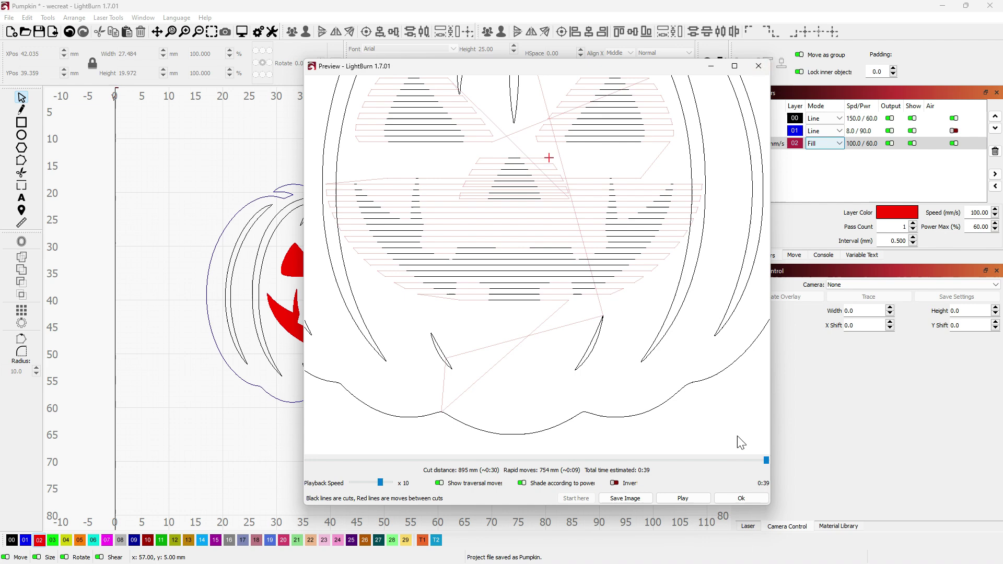
Change layer 02's line interval to a finer 0.05 mm
{"action": "left_click", "coordinate": [750, 498]}
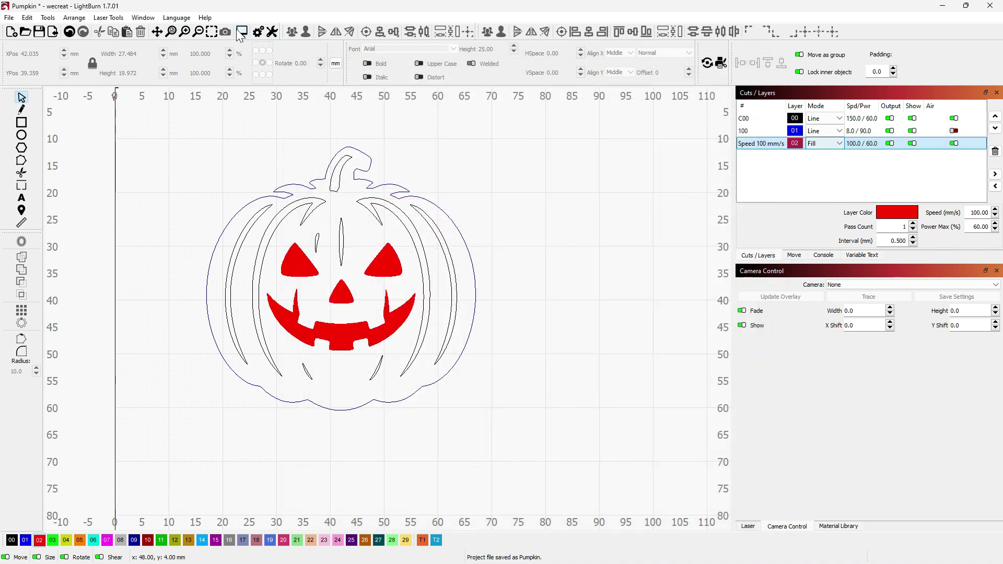
{"action": "double_click", "coordinate": [793, 143]}
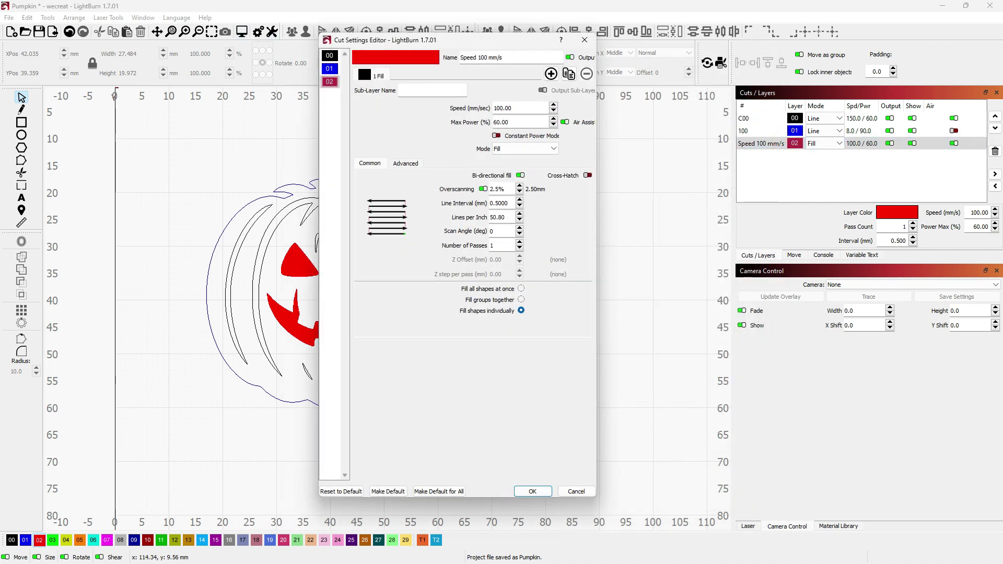
{"action": "key", "text": "Delete"}
{"action": "type", "text": "1"}
{"action": "type", "text": "5"}
{"action": "left_click", "coordinate": [533, 492]}
Preview the job at the 0.05 mm interval, zooming in on the fill
{"action": "key", "text": "alt+p"}
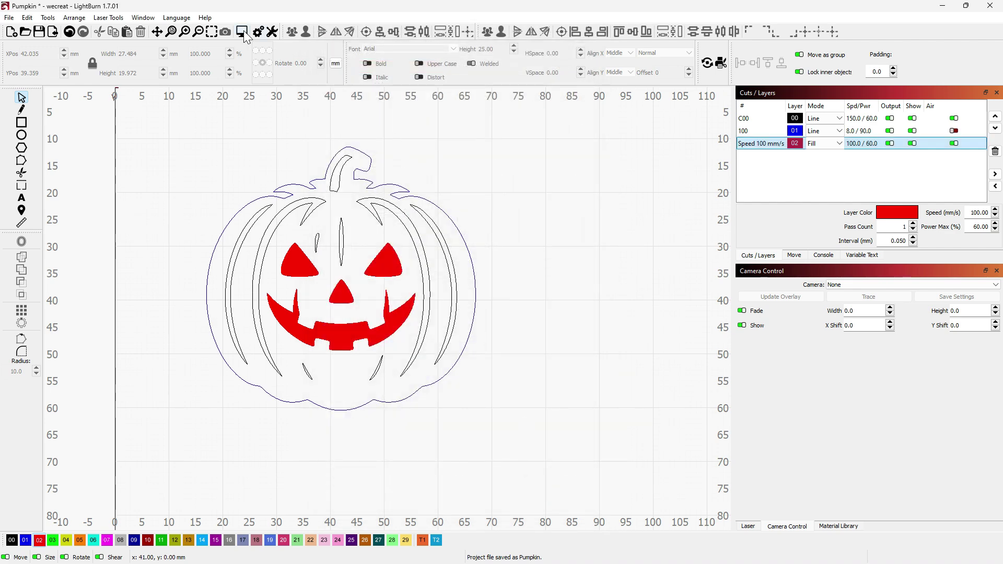
{"action": "scroll", "coordinate": [563, 377], "scroll_direction": "up", "scroll_amount": 6}
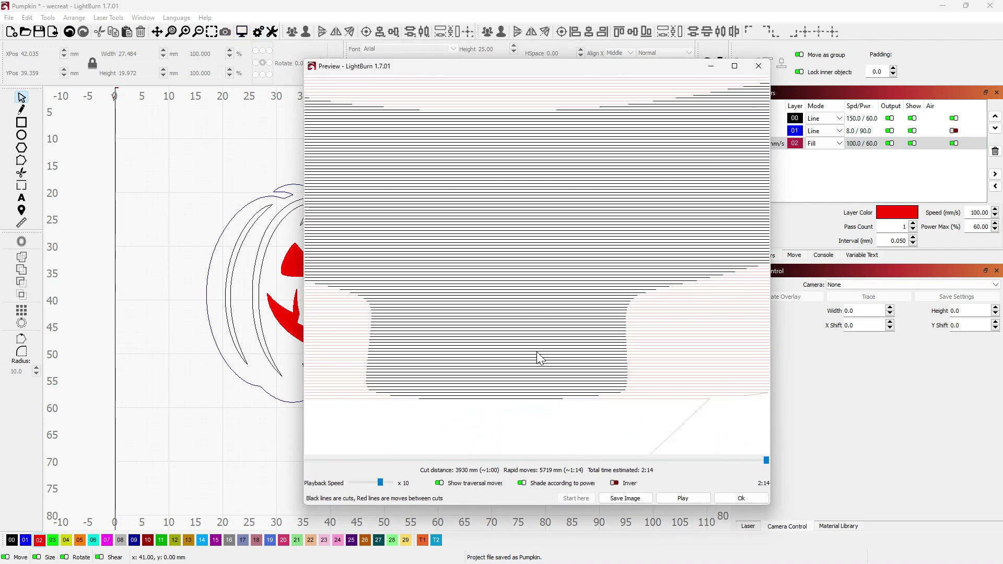
{"action": "scroll", "coordinate": [528, 404], "scroll_direction": "down", "scroll_amount": 3}
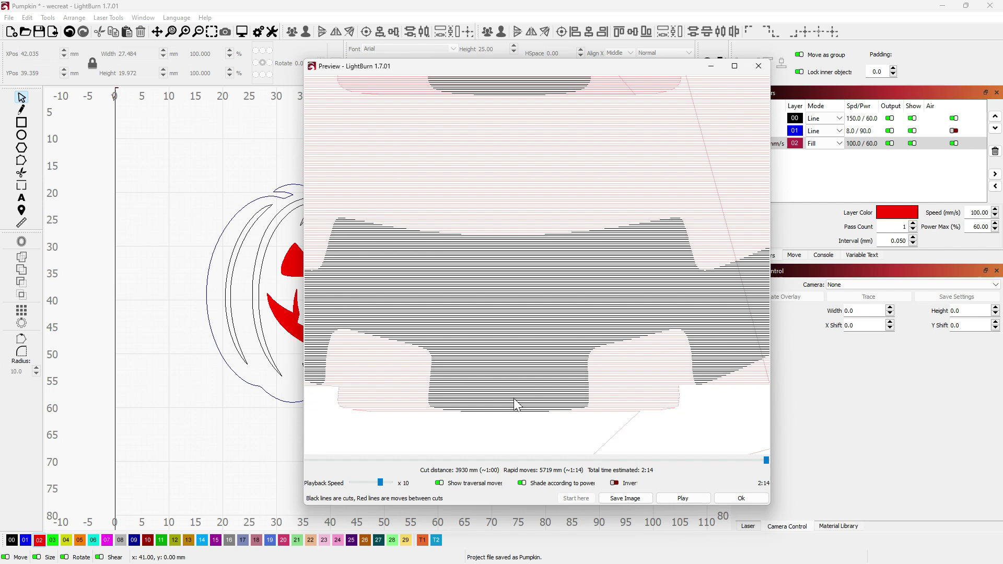
{"action": "scroll", "coordinate": [512, 423], "scroll_direction": "up", "scroll_amount": 5}
{"action": "scroll", "coordinate": [520, 403], "scroll_direction": "down", "scroll_amount": 1}
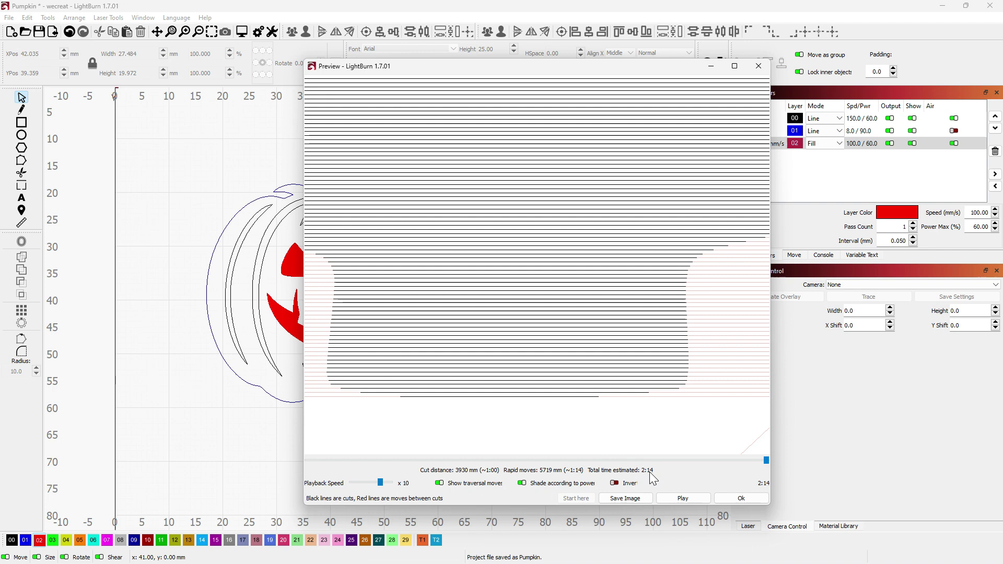
{"action": "scroll", "coordinate": [588, 339], "scroll_direction": "down", "scroll_amount": 1}
{"action": "left_click", "coordinate": [730, 500]}
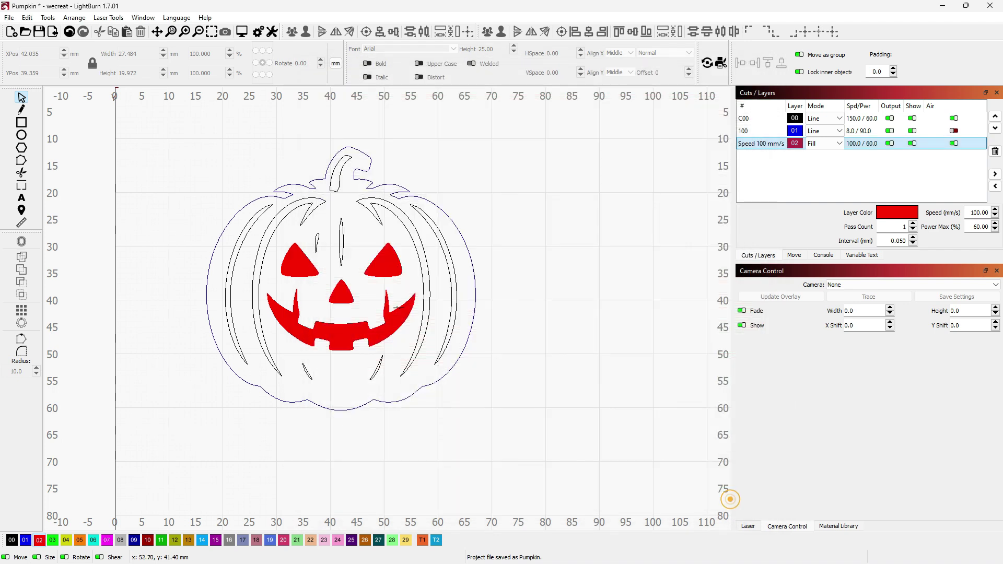
Set the line interval to 0.100 mm and preview the denser fill at 1:22
{"action": "double_click", "coordinate": [790, 146]}
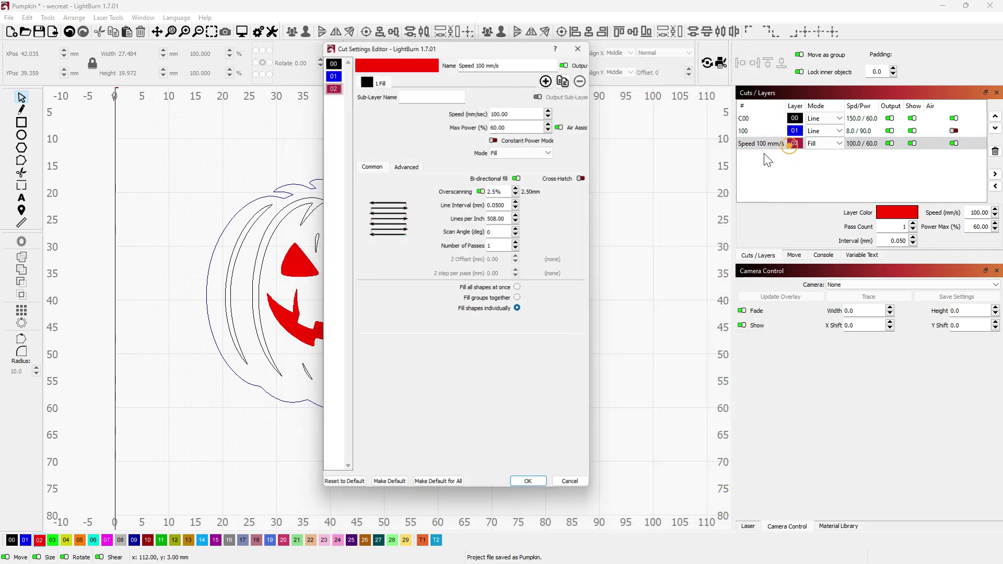
{"action": "left_click", "coordinate": [497, 203]}
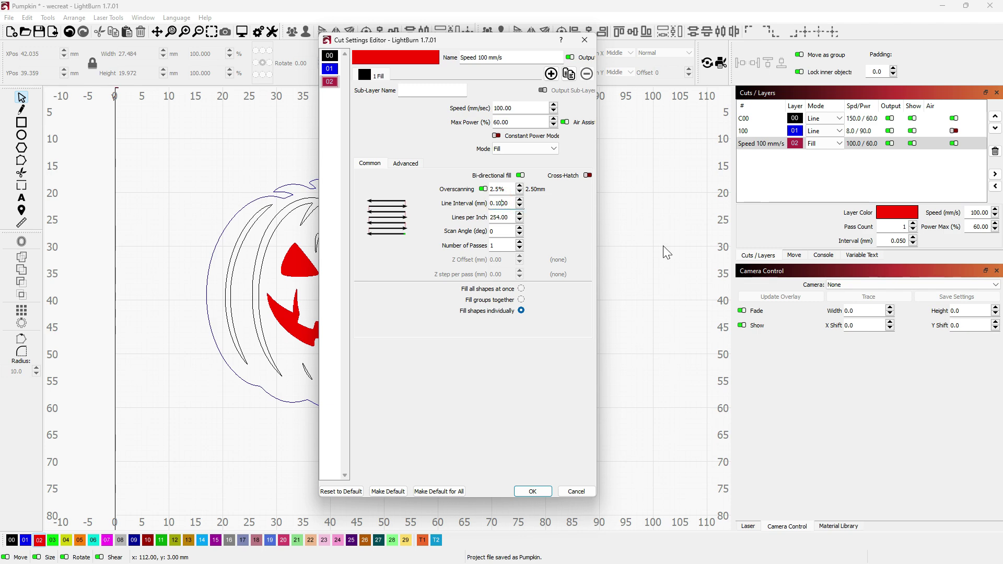
{"action": "left_click", "coordinate": [536, 492]}
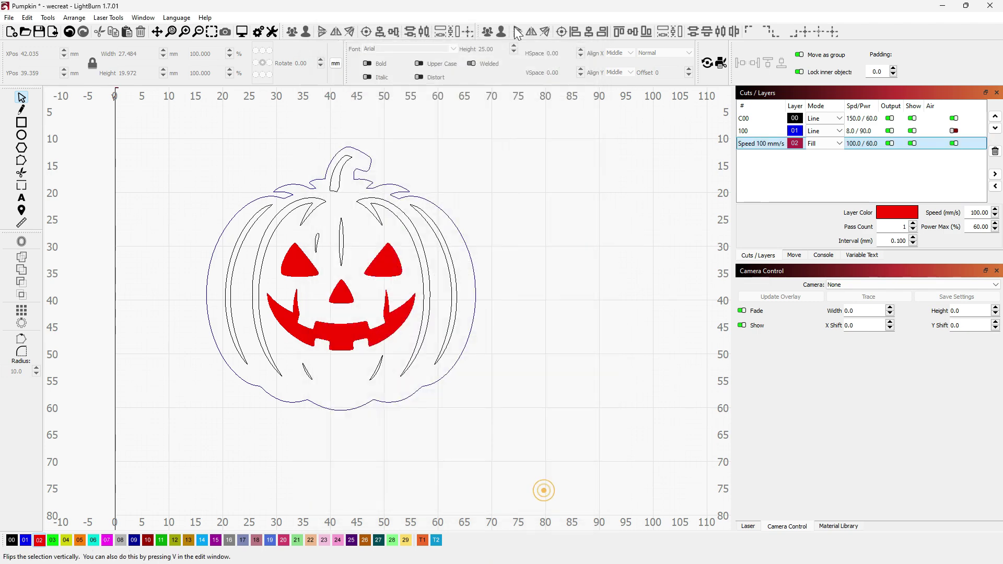
{"action": "left_click", "coordinate": [242, 32]}
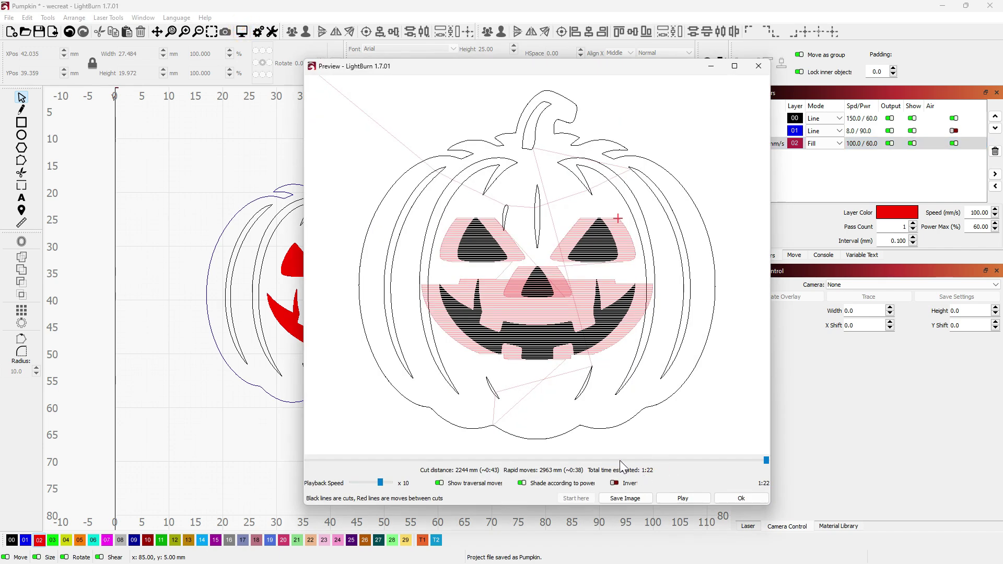
{"action": "scroll", "coordinate": [528, 346], "scroll_direction": "up", "scroll_amount": 6}
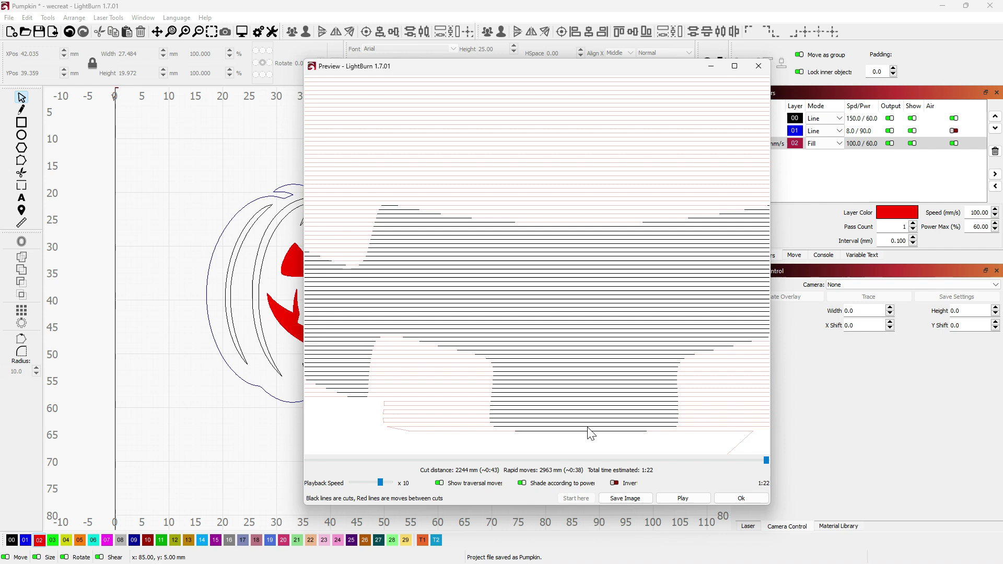
Close the preview and review layer 02's max power and 0.100 mm line interval
{"action": "left_click", "coordinate": [740, 498]}
{"action": "double_click", "coordinate": [793, 144]}
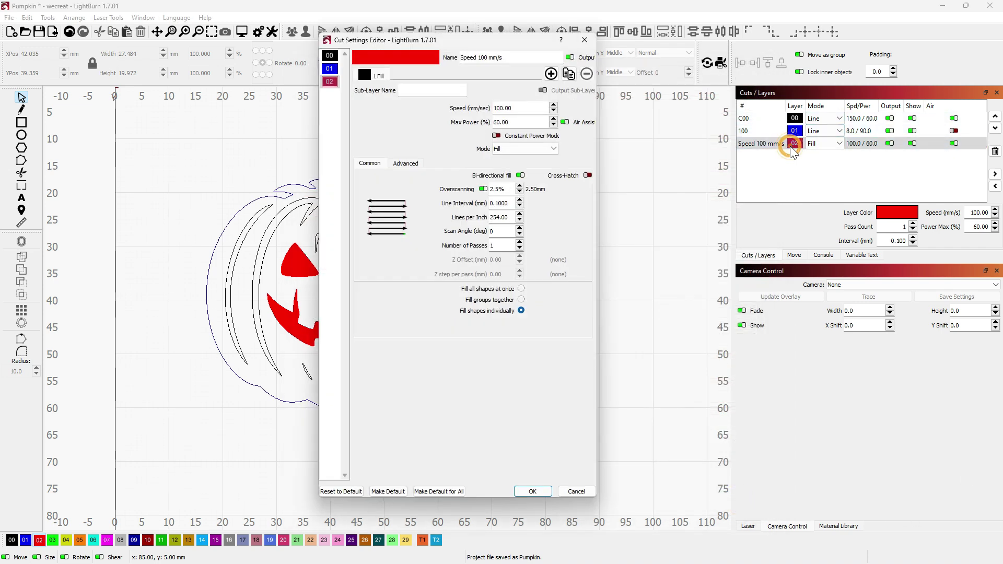
{"action": "left_click", "coordinate": [516, 122]}
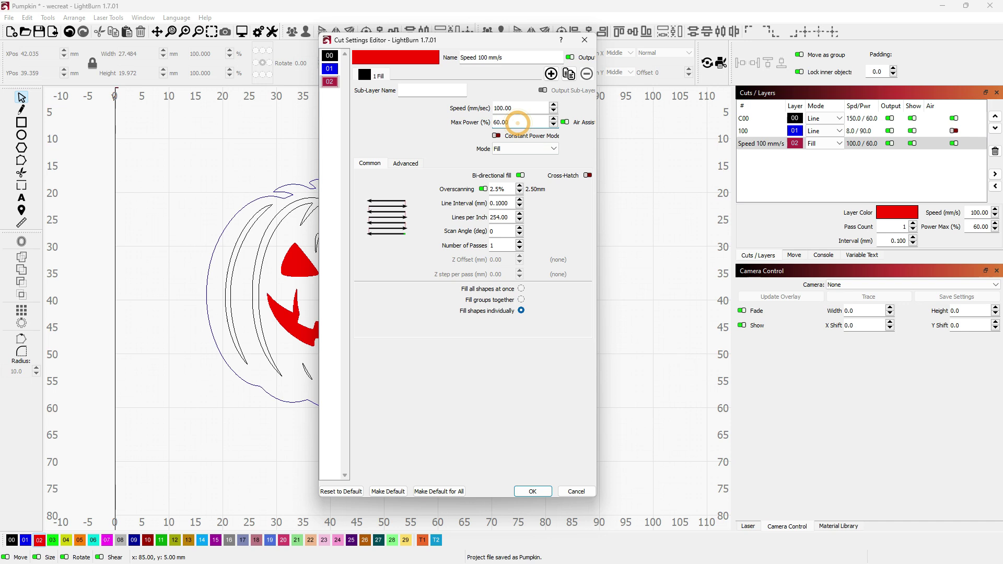
{"action": "left_click", "coordinate": [506, 203]}
{"action": "left_click", "coordinate": [520, 205]}
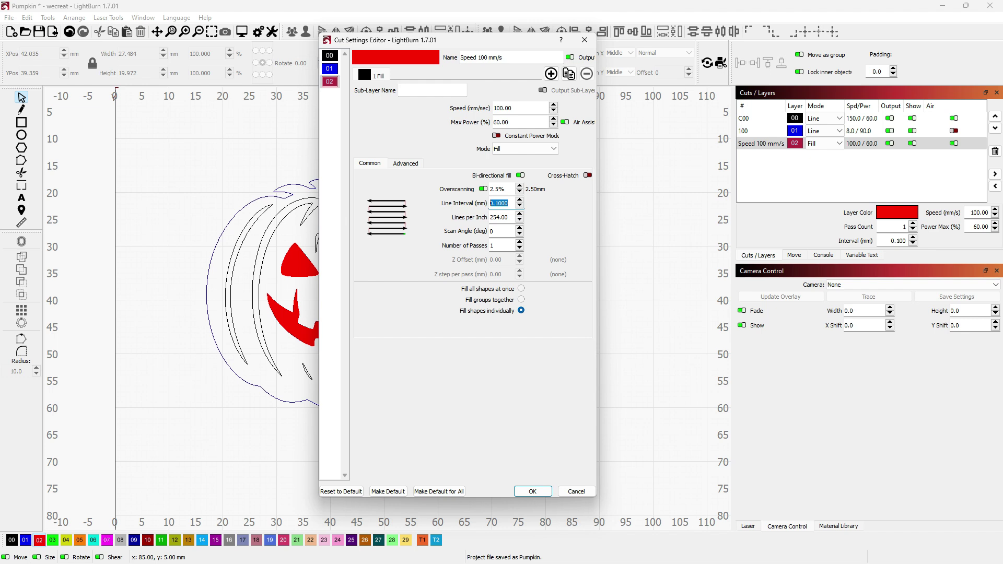
{"action": "key", "text": "Tab"}
{"action": "left_click", "coordinate": [507, 204]}
Try scan angles of 30° and 40° and cross-hatch, then reset to 0° without cross-hatch
{"action": "left_click", "coordinate": [499, 231]}
{"action": "left_click", "coordinate": [520, 228]}
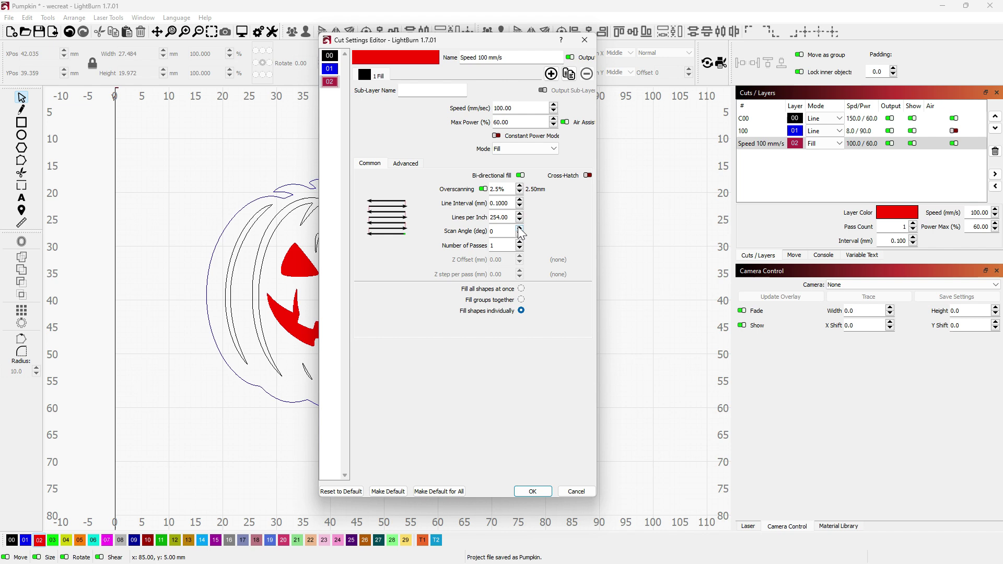
{"action": "left_click", "coordinate": [520, 228]}
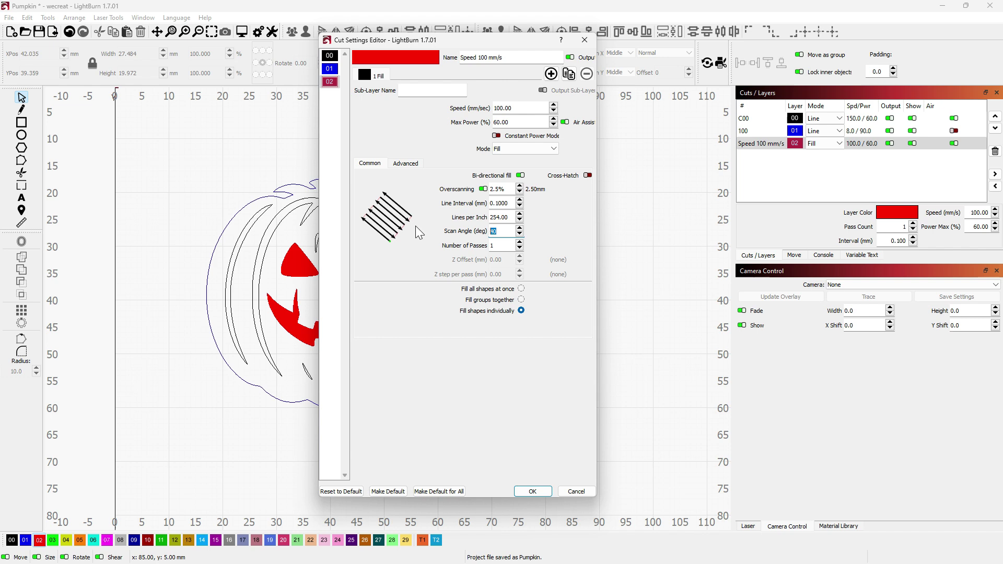
{"action": "left_click", "coordinate": [520, 234]}
{"action": "left_click", "coordinate": [520, 234]}
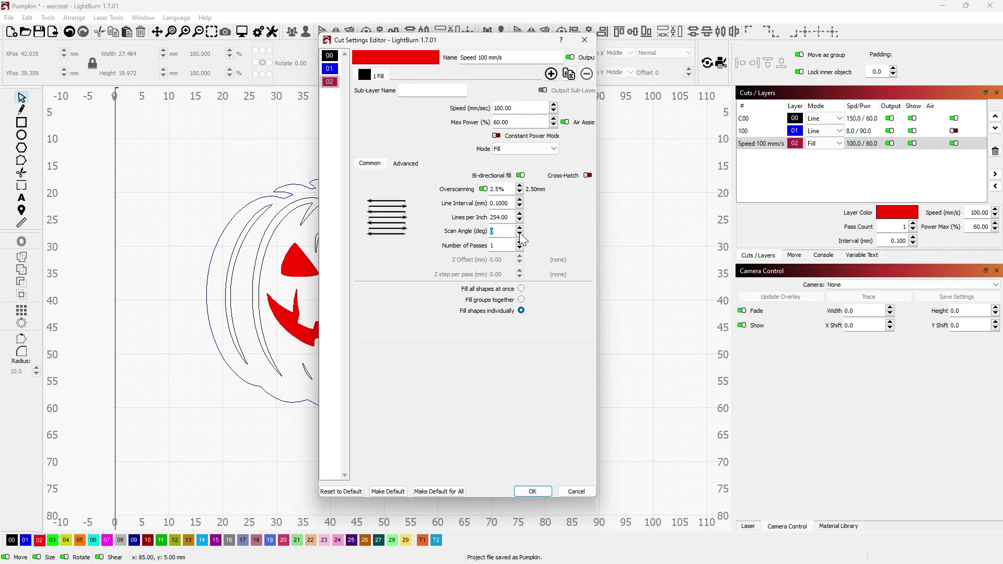
{"action": "left_click", "coordinate": [520, 234]}
{"action": "left_click", "coordinate": [588, 175]}
{"action": "left_click", "coordinate": [588, 174]}
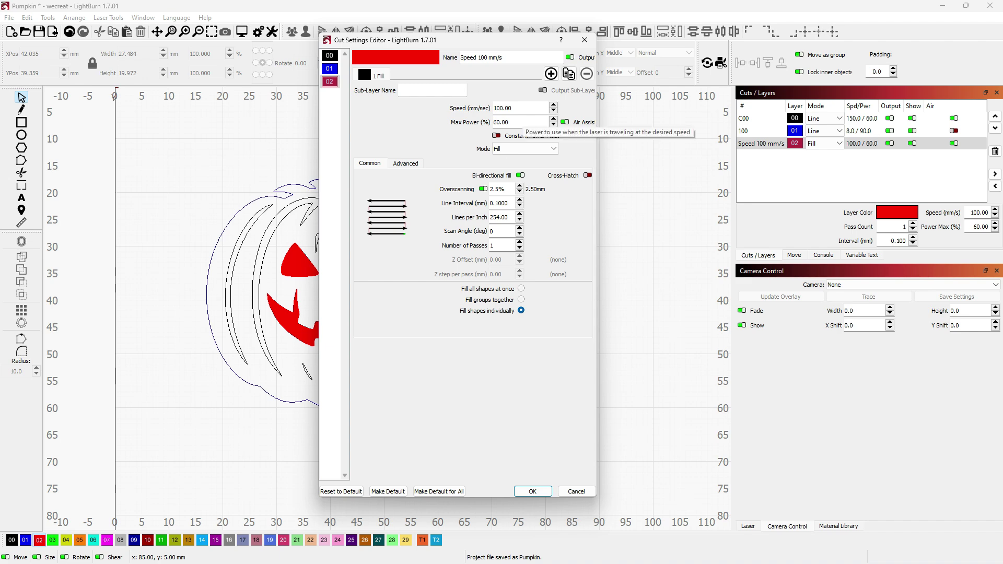
{"action": "left_click", "coordinate": [533, 491]}
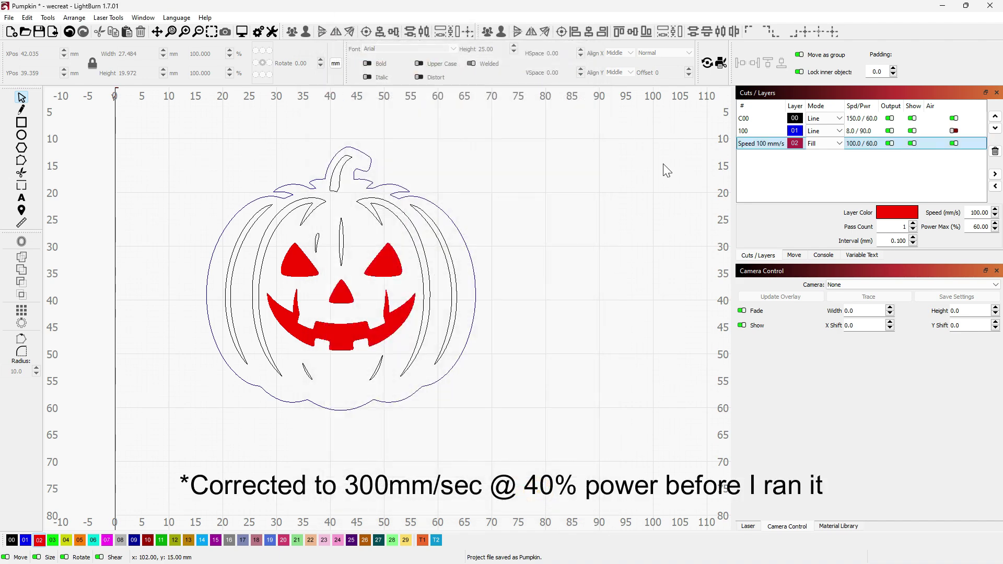
{"action": "left_click", "coordinate": [369, 264]}
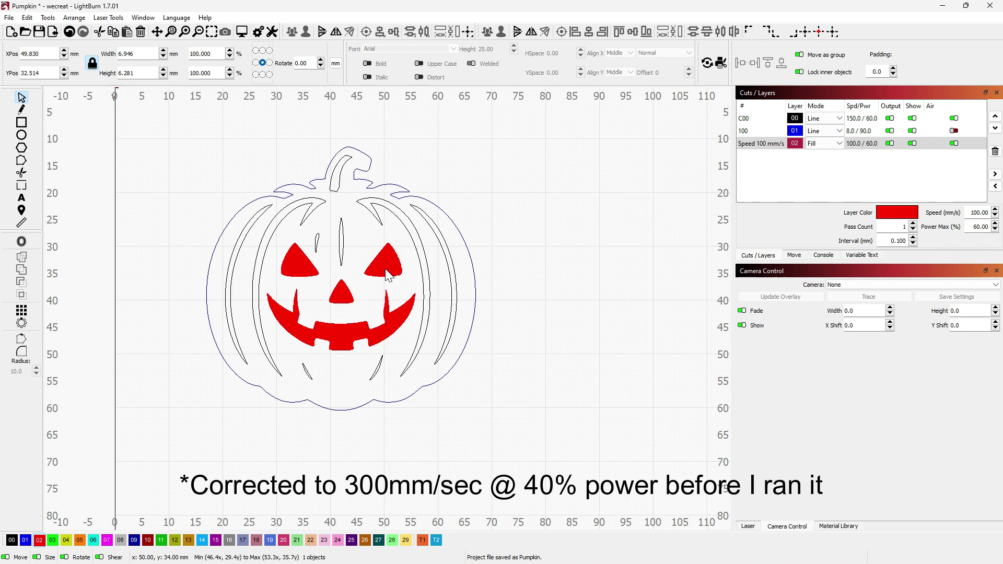
{"action": "left_click", "coordinate": [302, 263]}
{"action": "left_click", "coordinate": [350, 340]}
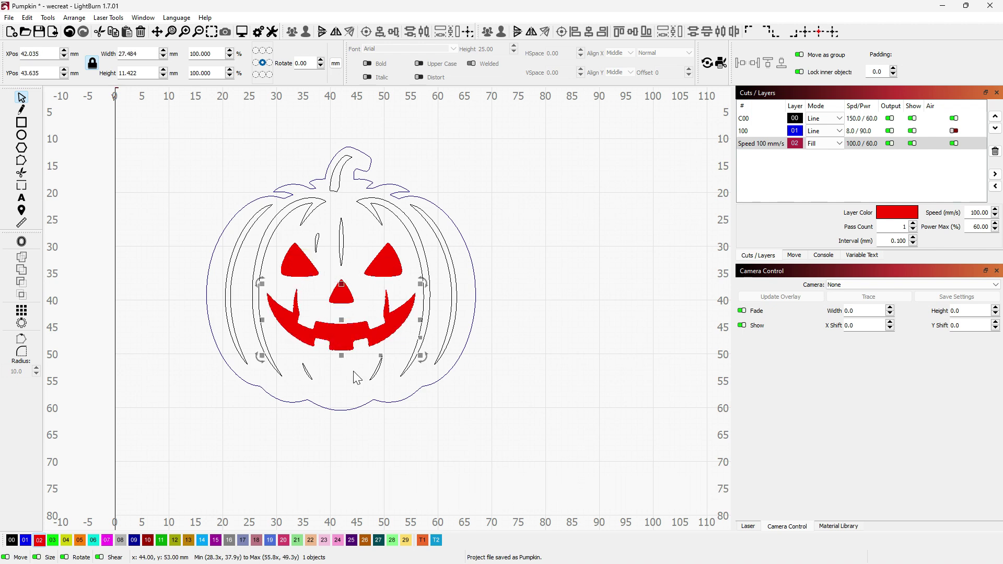
{"action": "left_click", "coordinate": [513, 285]}
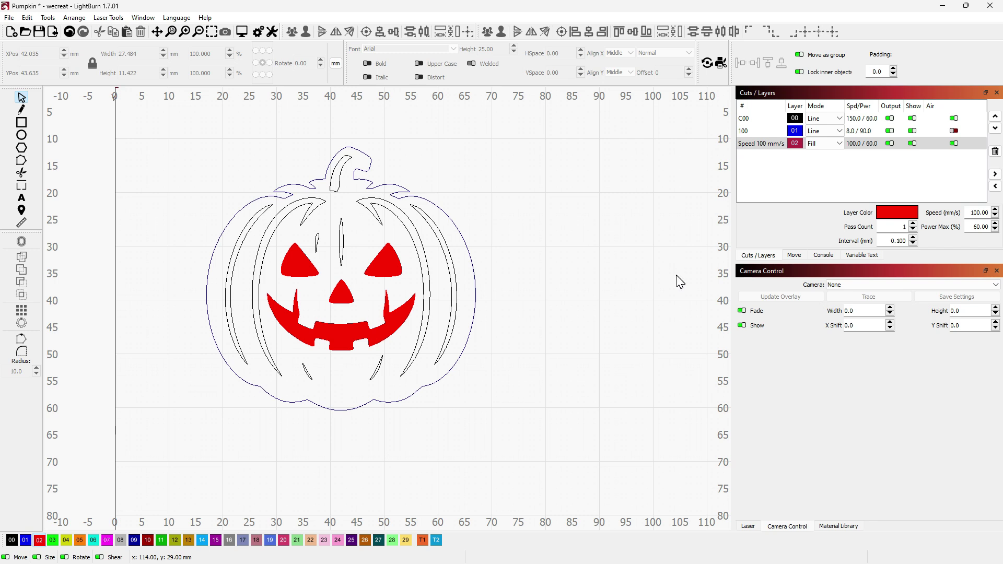
Move the pumpkin outline onto the black 00 layer and reselect it
{"action": "left_click", "coordinate": [474, 277]}
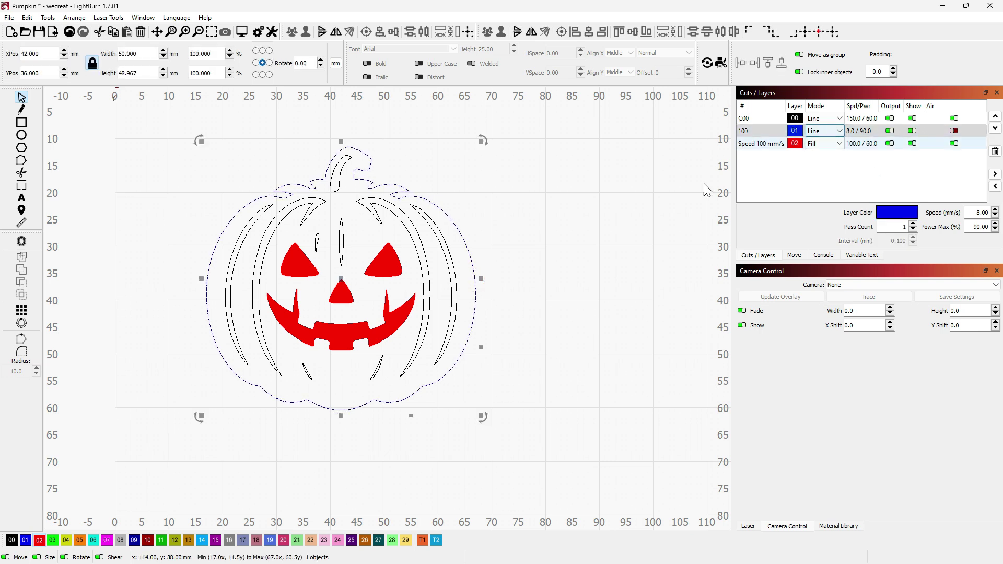
{"action": "left_click", "coordinate": [16, 543]}
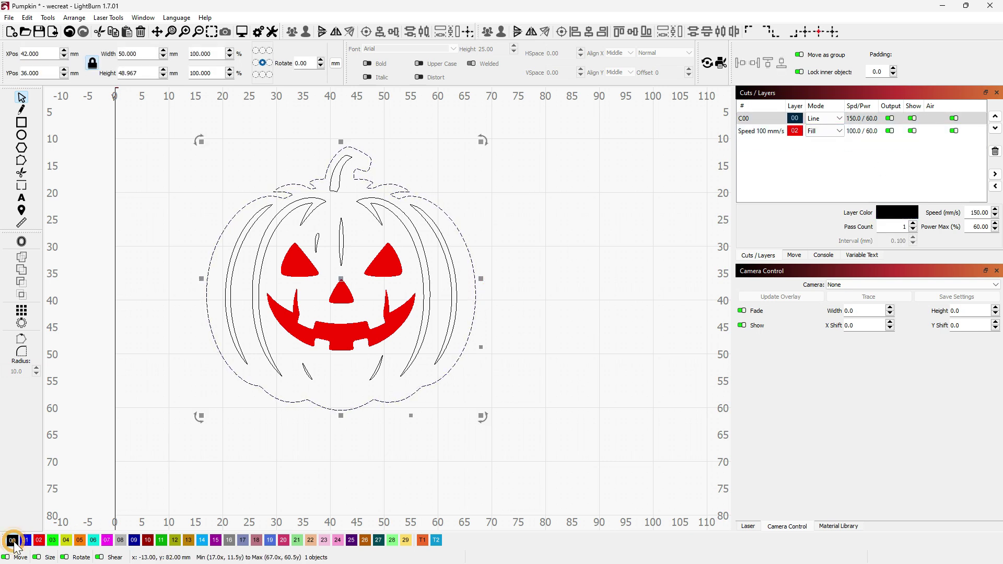
{"action": "left_click", "coordinate": [604, 290]}
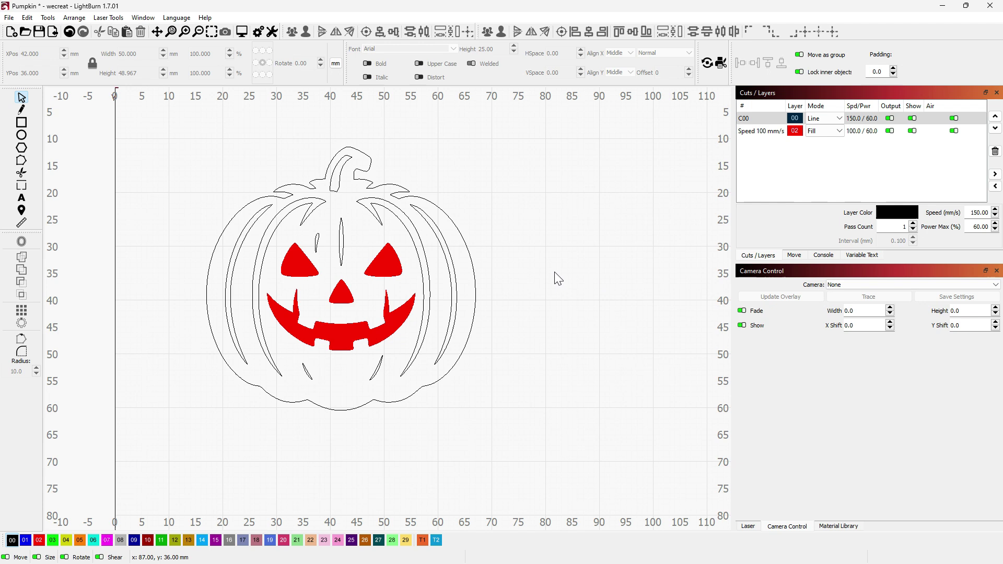
{"action": "left_click", "coordinate": [473, 293]}
Add a 1 mm inward offset of the pumpkin outline
{"action": "left_click", "coordinate": [22, 242]}
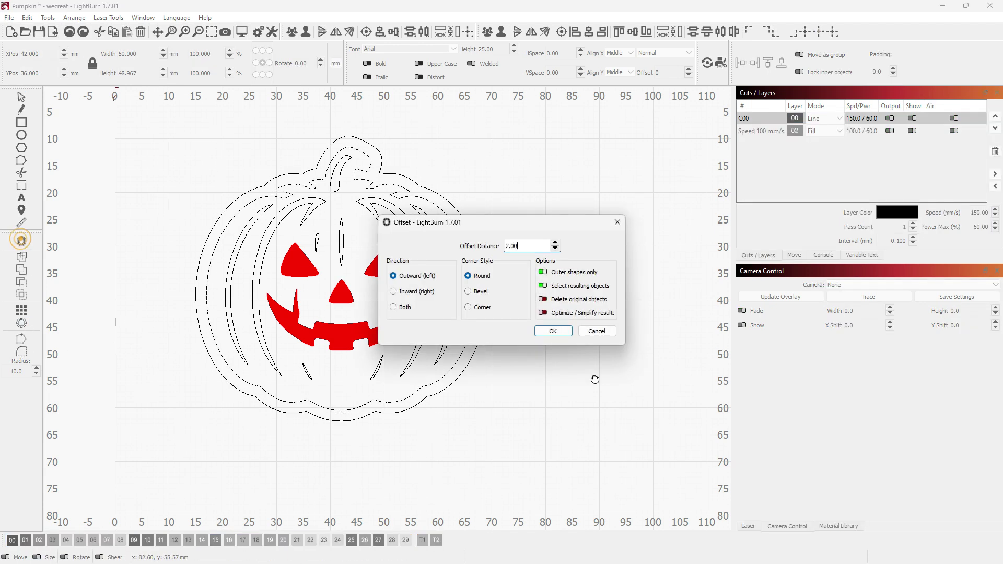
{"action": "left_click", "coordinate": [417, 296]}
{"action": "double_click", "coordinate": [521, 245]}
{"action": "type", "text": "1"}
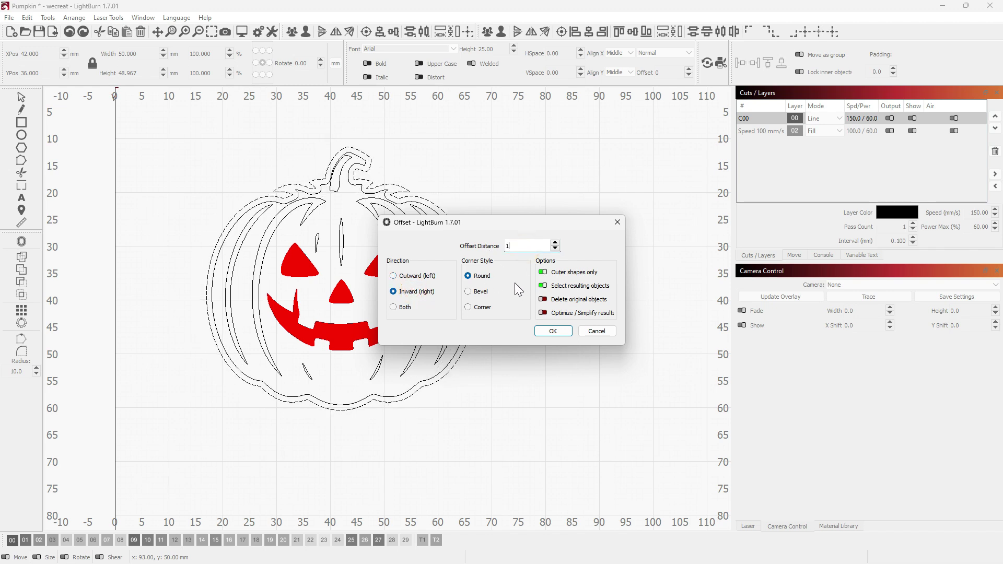
{"action": "left_click", "coordinate": [552, 331]}
{"action": "left_click", "coordinate": [528, 316]}
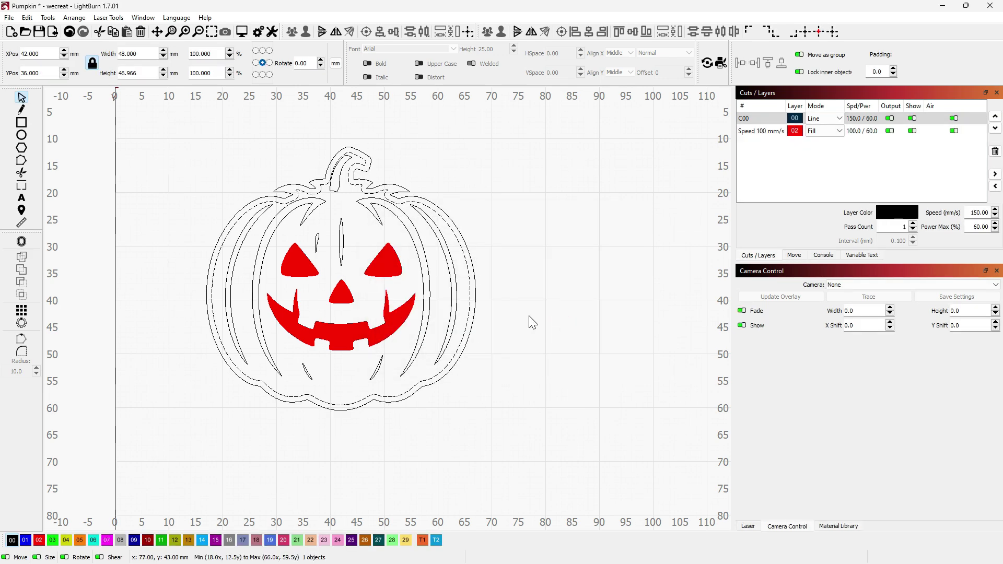
Add a 1 mm outward offset of the outer outline, then select both new offsets
{"action": "left_click", "coordinate": [475, 285]}
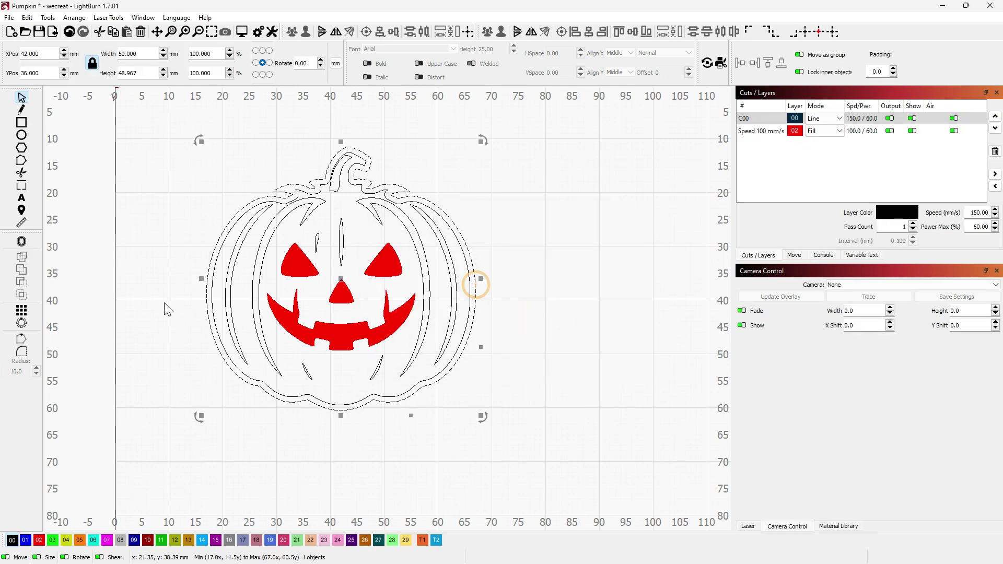
{"action": "left_click", "coordinate": [20, 242]}
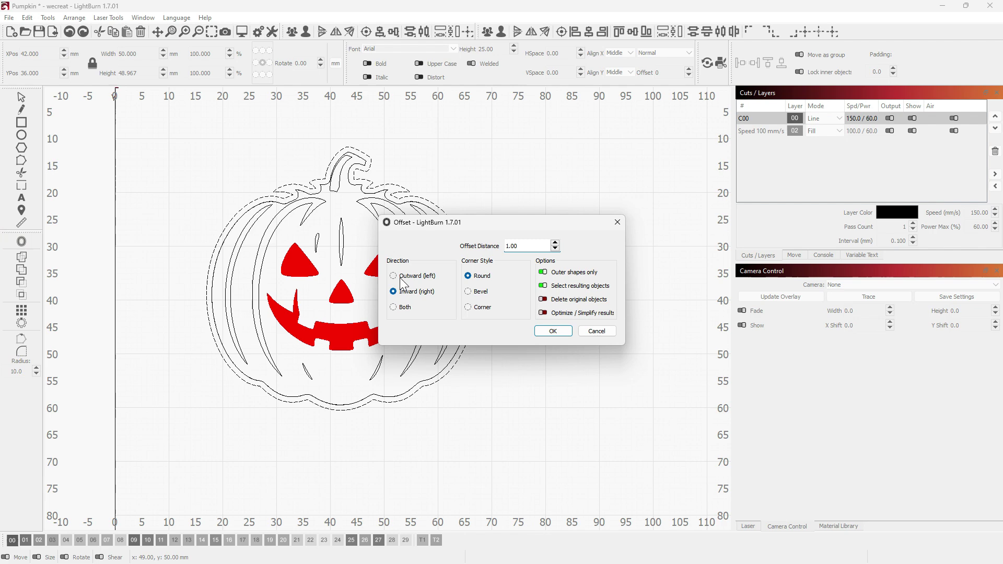
{"action": "left_click", "coordinate": [397, 275]}
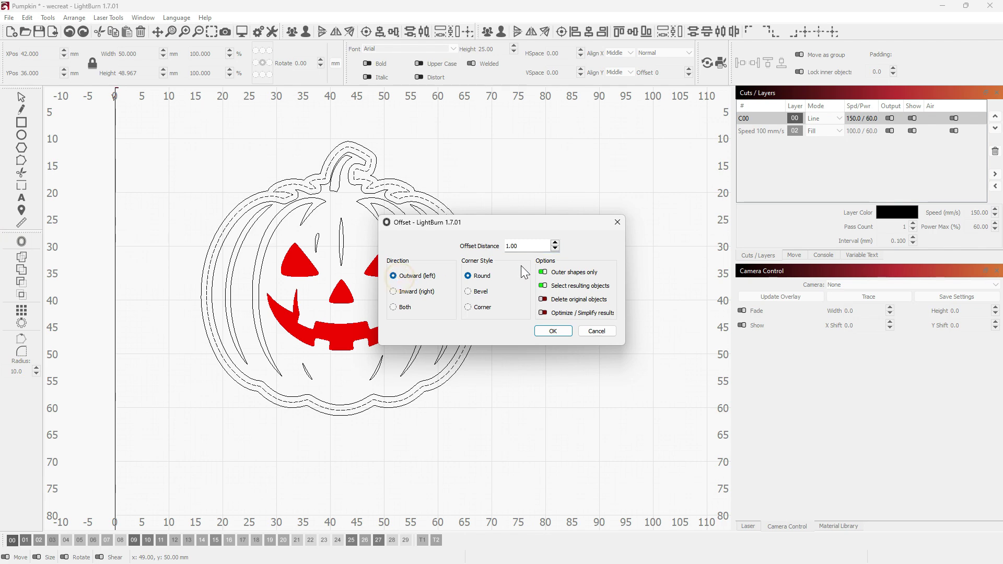
{"action": "left_click", "coordinate": [566, 332]}
{"action": "left_click", "coordinate": [529, 315]}
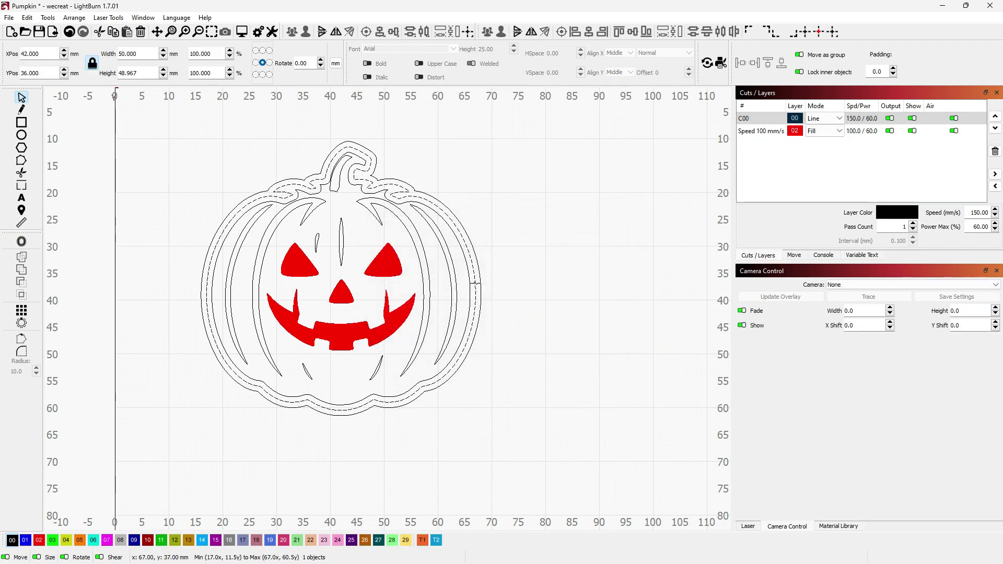
{"action": "left_click", "coordinate": [472, 285]}
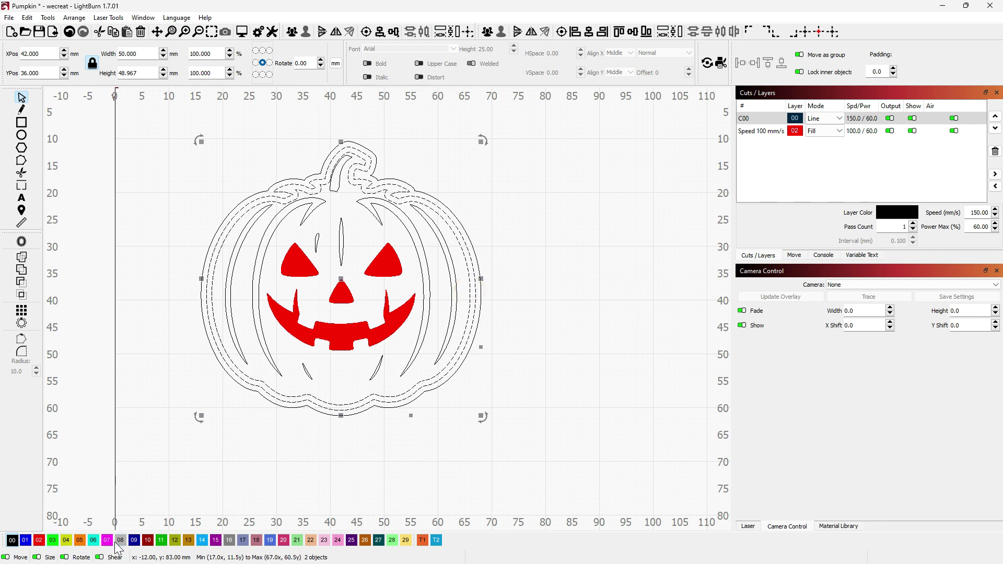
Put the offset outlines on green layer 03 and set its mode to Offset Fill
{"action": "left_click", "coordinate": [80, 541]}
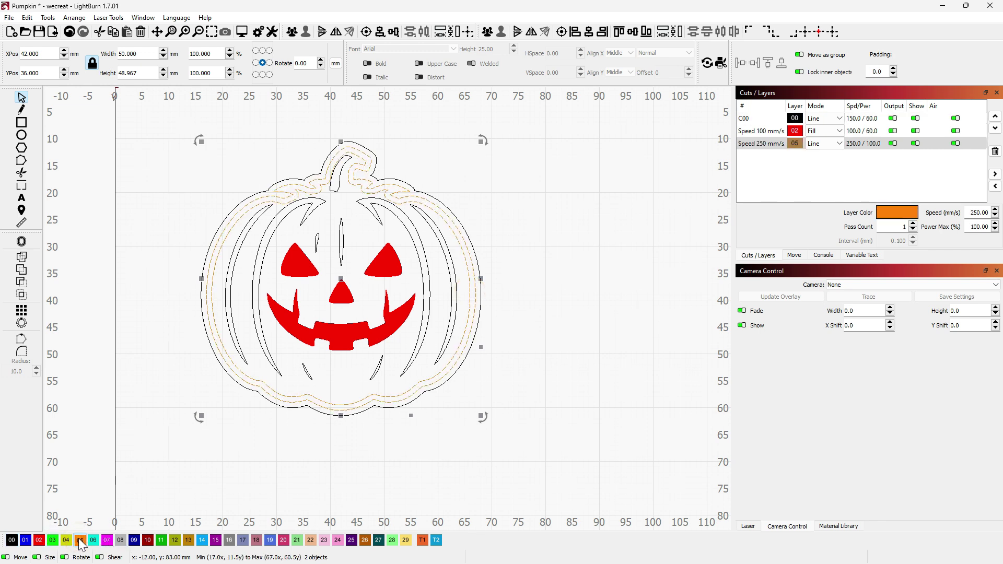
{"action": "left_click", "coordinate": [54, 543]}
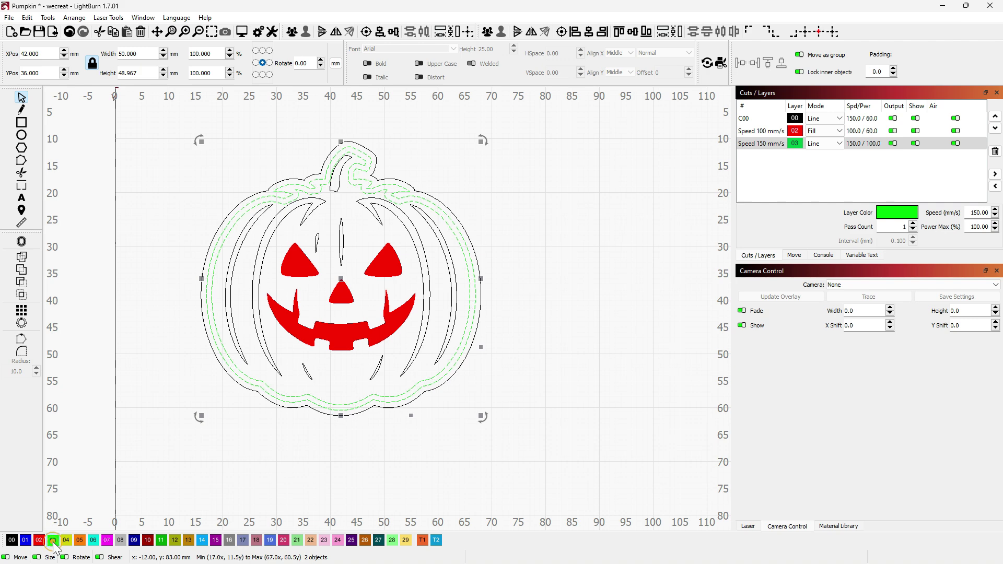
{"action": "left_click", "coordinate": [801, 148]}
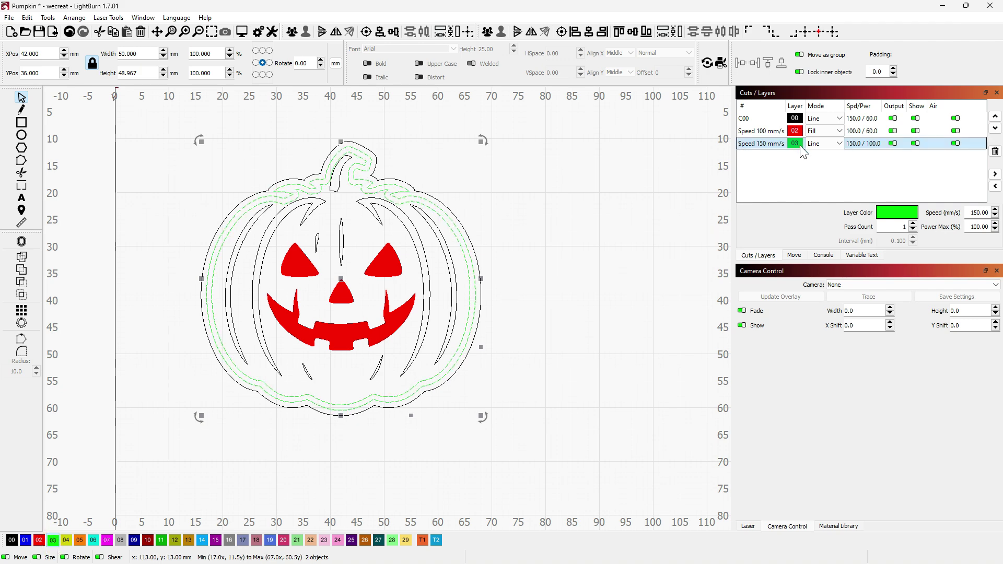
{"action": "left_click", "coordinate": [832, 144]}
{"action": "left_click", "coordinate": [830, 170]}
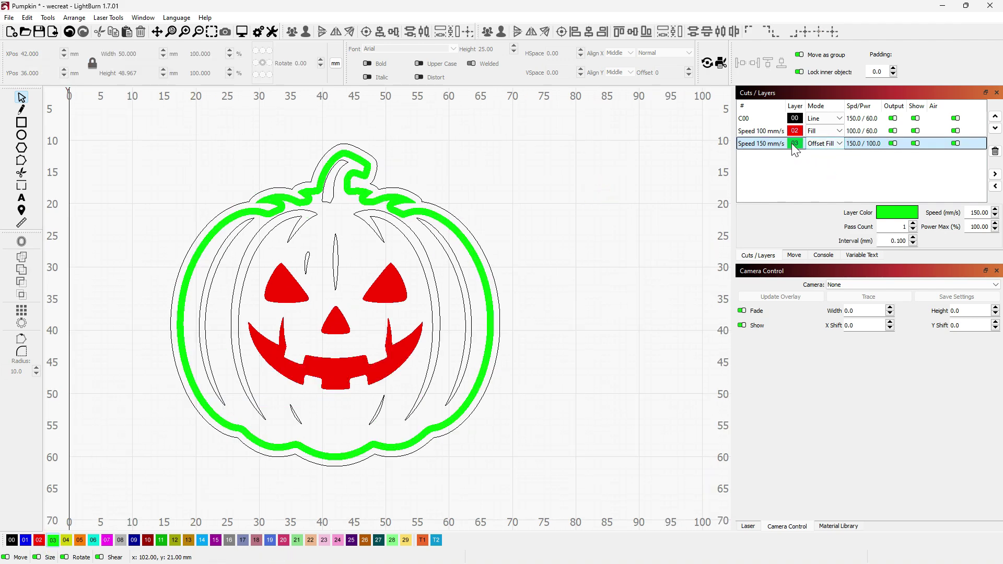
Review layer 03's cut settings: max power and the 150 mm/s speed
{"action": "double_click", "coordinate": [798, 146]}
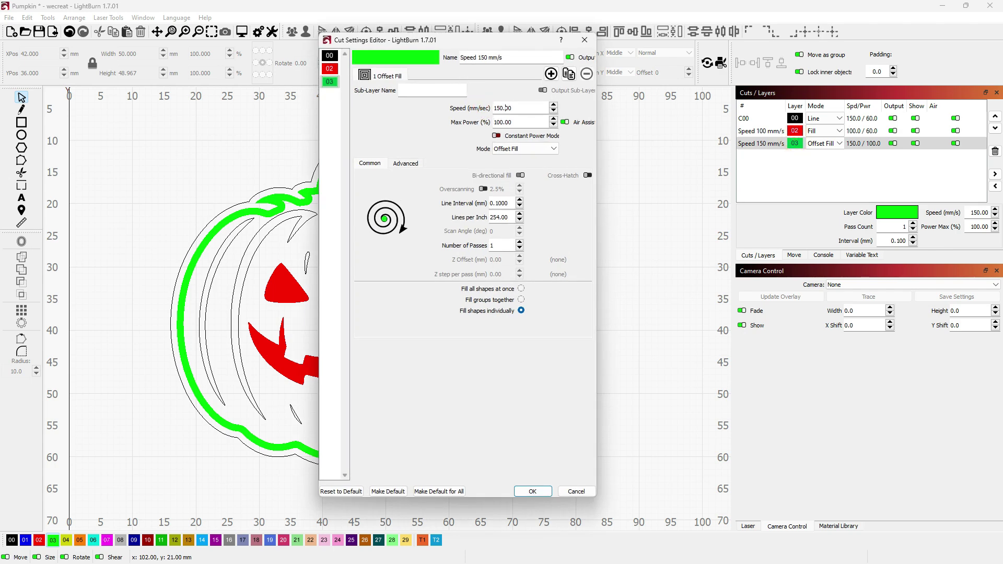
{"action": "left_click_drag", "start_coordinate": [499, 121], "coordinate": [517, 107]}
{"action": "left_click_drag", "start_coordinate": [511, 105], "coordinate": [475, 112]}
{"action": "left_click", "coordinate": [538, 489]}
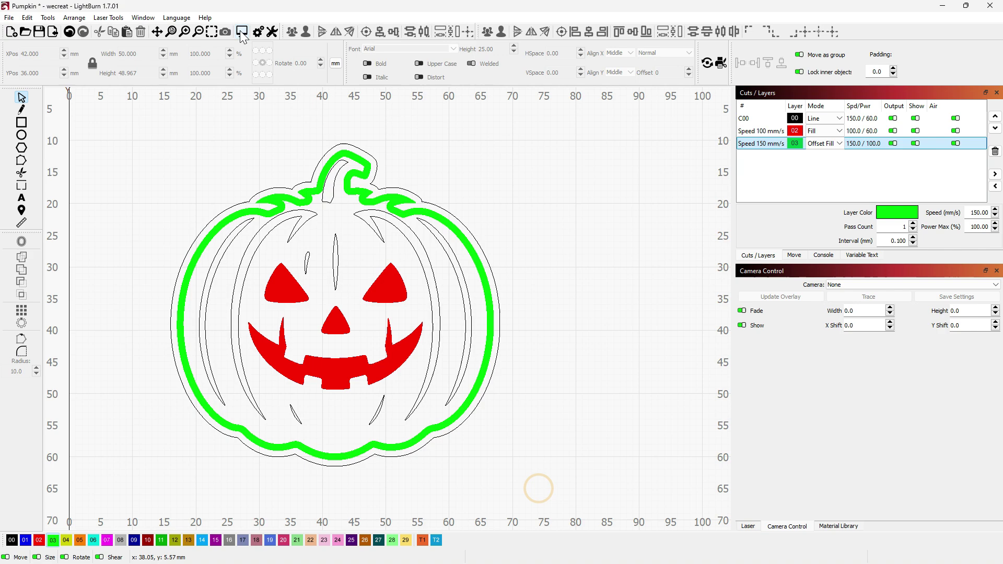
{"action": "left_click", "coordinate": [242, 31]}
{"action": "scroll", "coordinate": [422, 344], "scroll_direction": "up", "scroll_amount": 5}
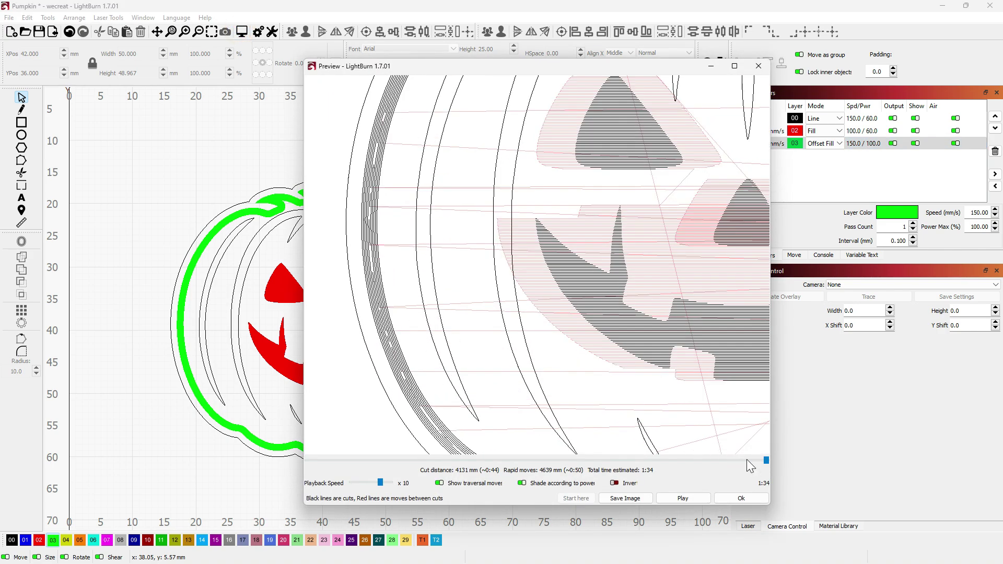
{"action": "left_click_drag", "start_coordinate": [765, 461], "coordinate": [670, 460]}
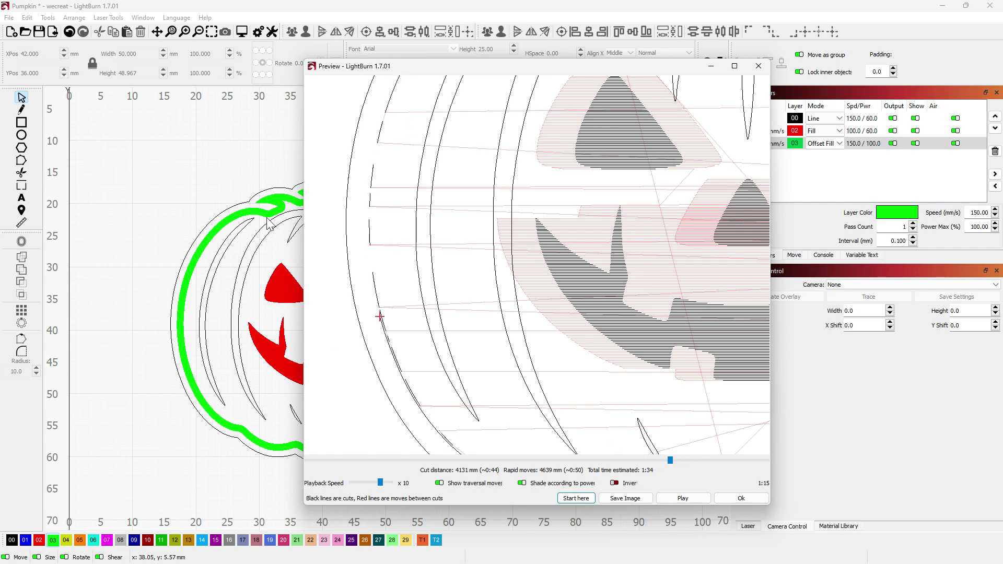
{"action": "scroll", "coordinate": [672, 418], "scroll_direction": "down", "scroll_amount": 5}
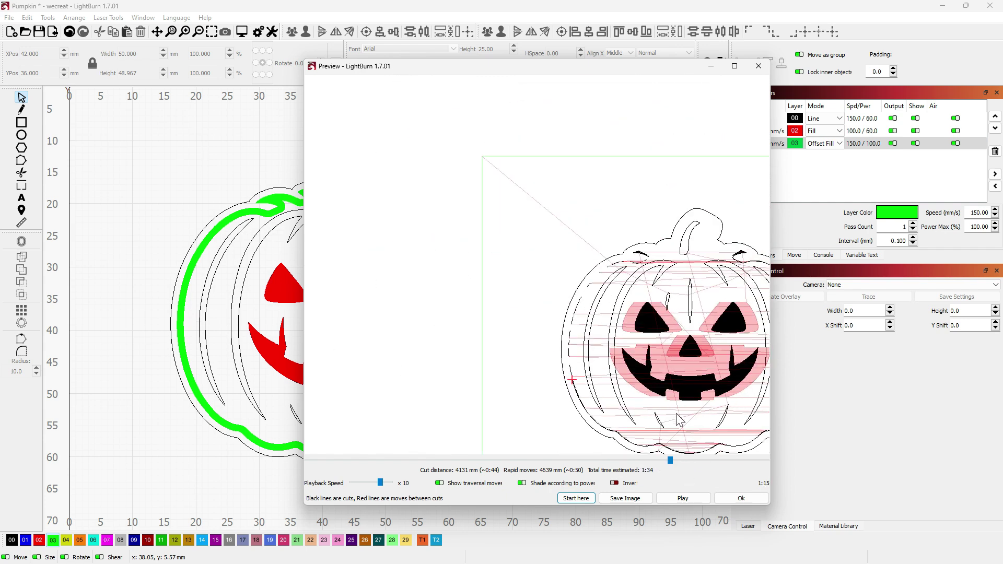
{"action": "double_click", "coordinate": [677, 405]}
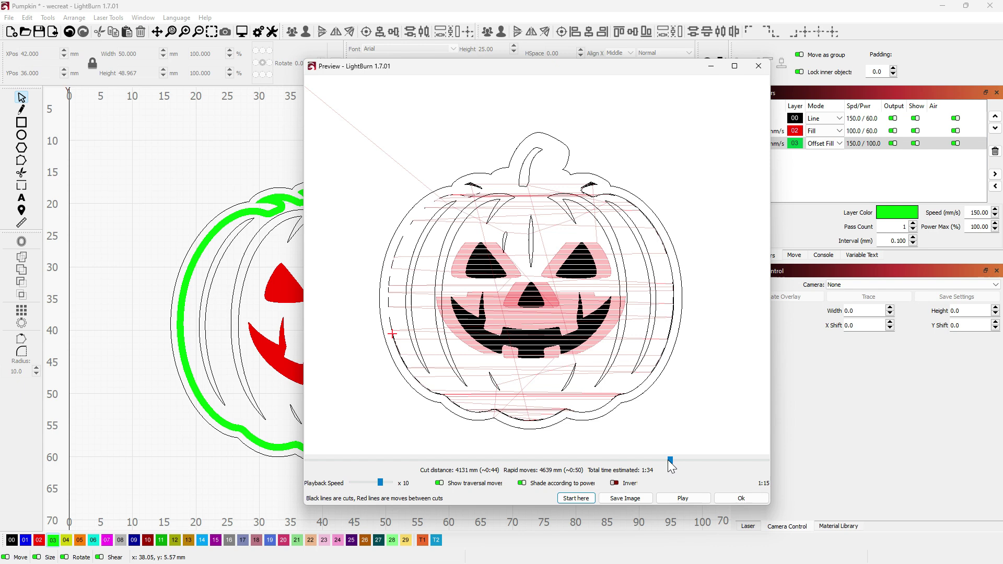
{"action": "left_click_drag", "start_coordinate": [668, 463], "coordinate": [755, 478]}
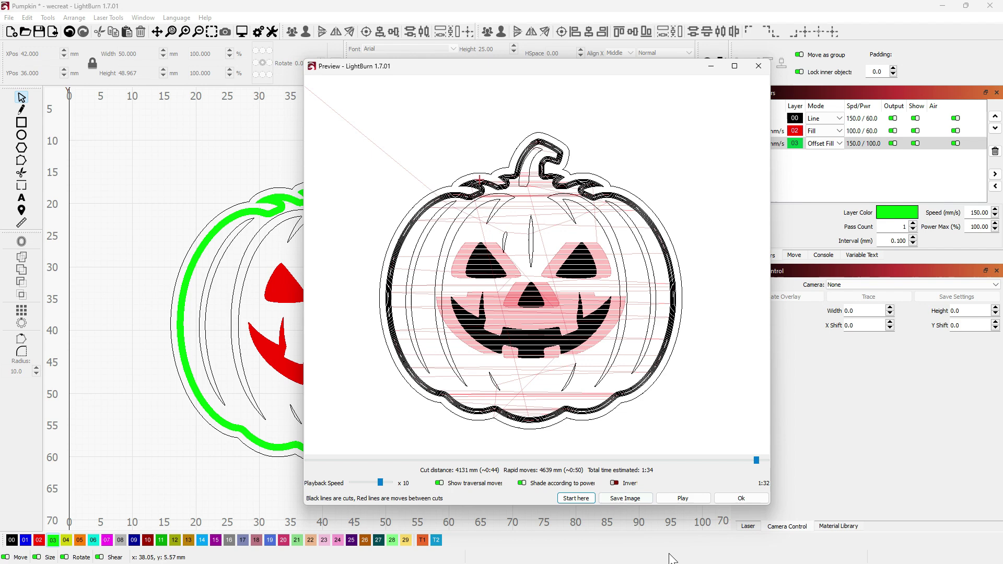
{"action": "left_click", "coordinate": [741, 499]}
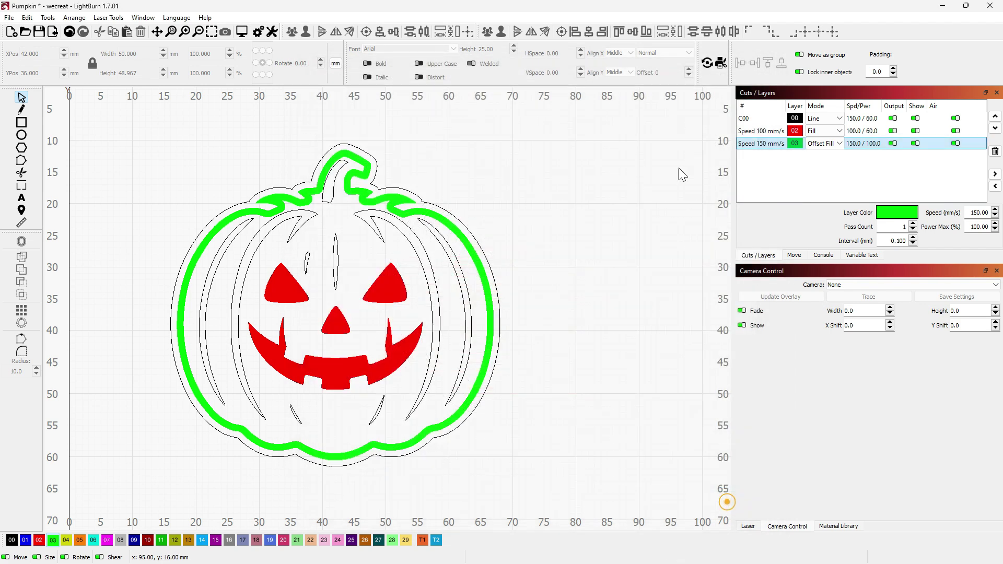
Switch layer 03 to plain Fill and preview the job, estimating 3:23 total
{"action": "left_click", "coordinate": [839, 144]}
{"action": "left_click", "coordinate": [834, 162]}
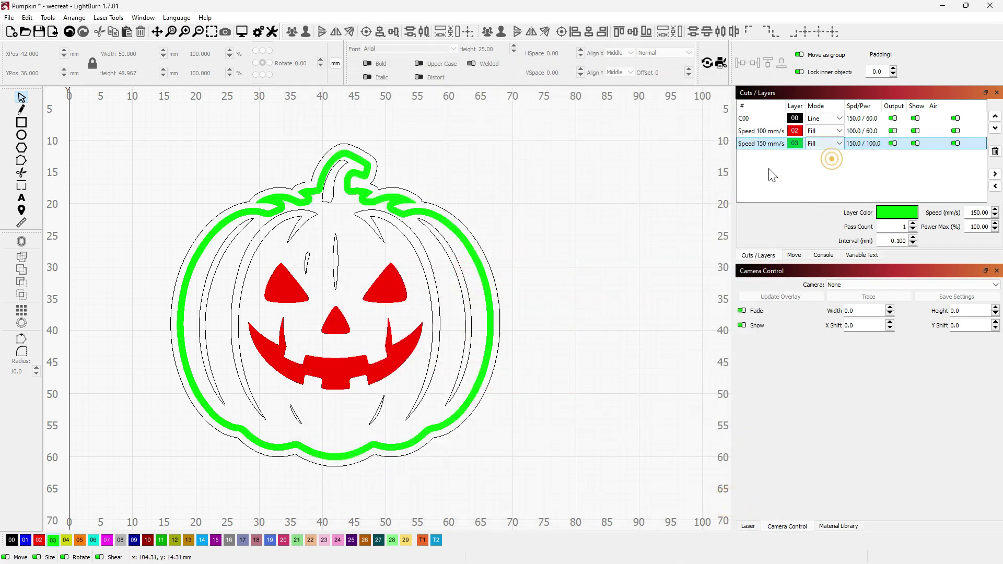
{"action": "left_click", "coordinate": [241, 32]}
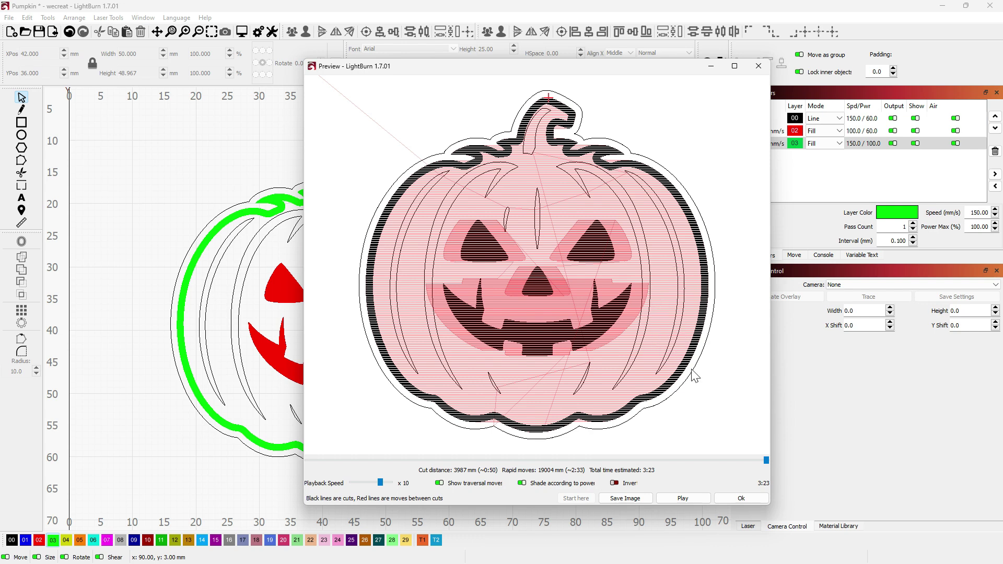
{"action": "mouse_move", "coordinate": [766, 462]}
{"action": "left_mouse_down"}
{"action": "mouse_move", "coordinate": [437, 475]}
{"action": "mouse_move", "coordinate": [469, 485]}
{"action": "mouse_move", "coordinate": [583, 470]}
{"action": "left_mouse_up"}
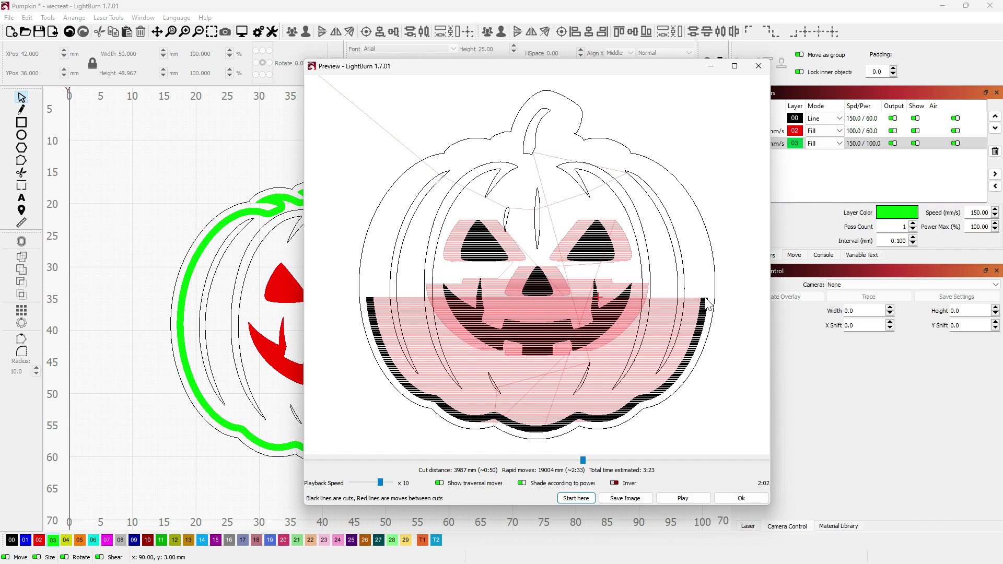
{"action": "left_click_drag", "start_coordinate": [584, 463], "coordinate": [803, 465]}
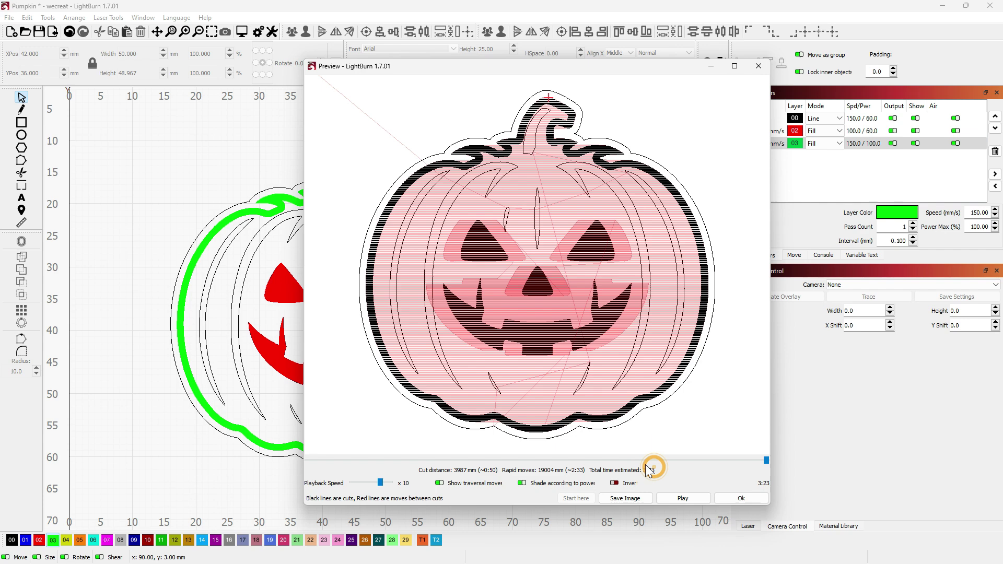
{"action": "left_click", "coordinate": [740, 498]}
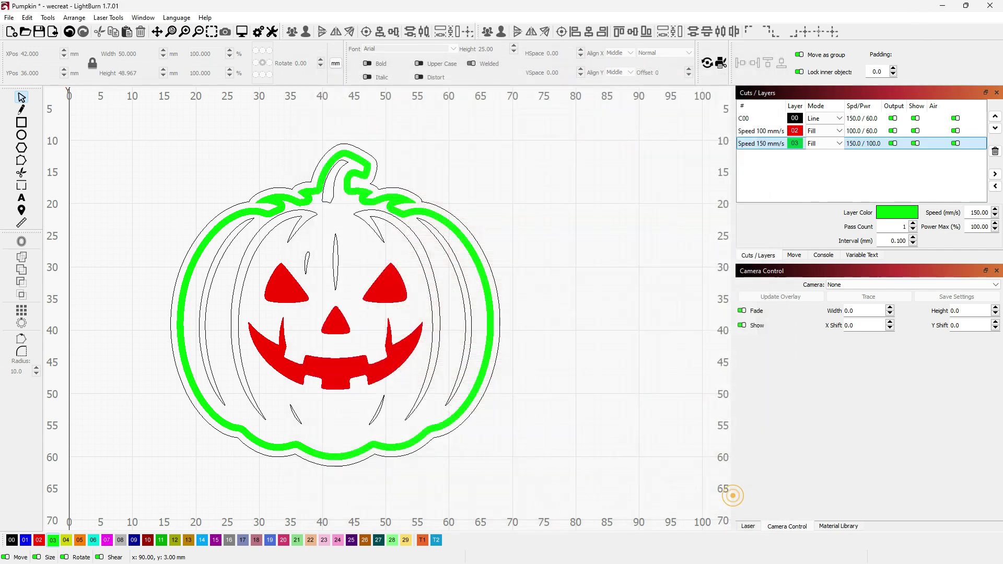
Return layer 03 to Offset Fill and preview the job, now estimating 1:34
{"action": "left_click", "coordinate": [824, 143]}
{"action": "left_click", "coordinate": [833, 176]}
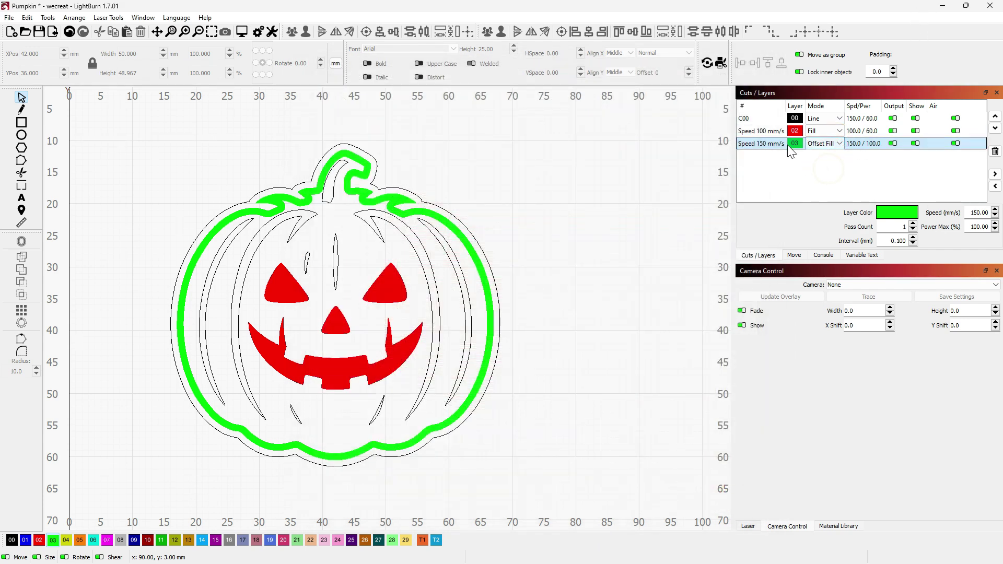
{"action": "left_click", "coordinate": [227, 33]}
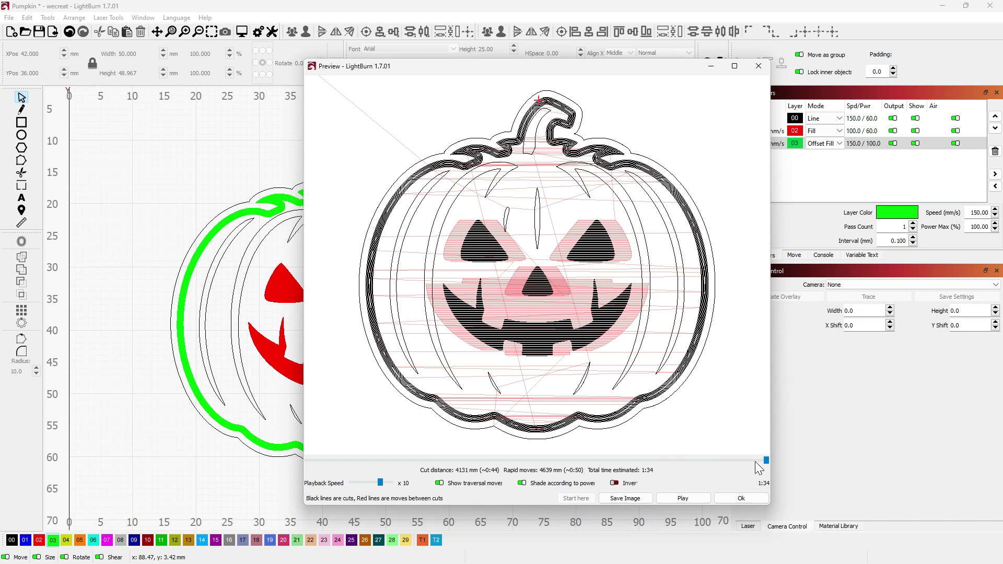
{"action": "mouse_move", "coordinate": [766, 460]}
{"action": "left_mouse_down"}
{"action": "mouse_move", "coordinate": [678, 459]}
{"action": "mouse_move", "coordinate": [772, 453]}
{"action": "left_mouse_up"}
Close the preview and set layer 03's Max Power to 60%
{"action": "left_click", "coordinate": [759, 68]}
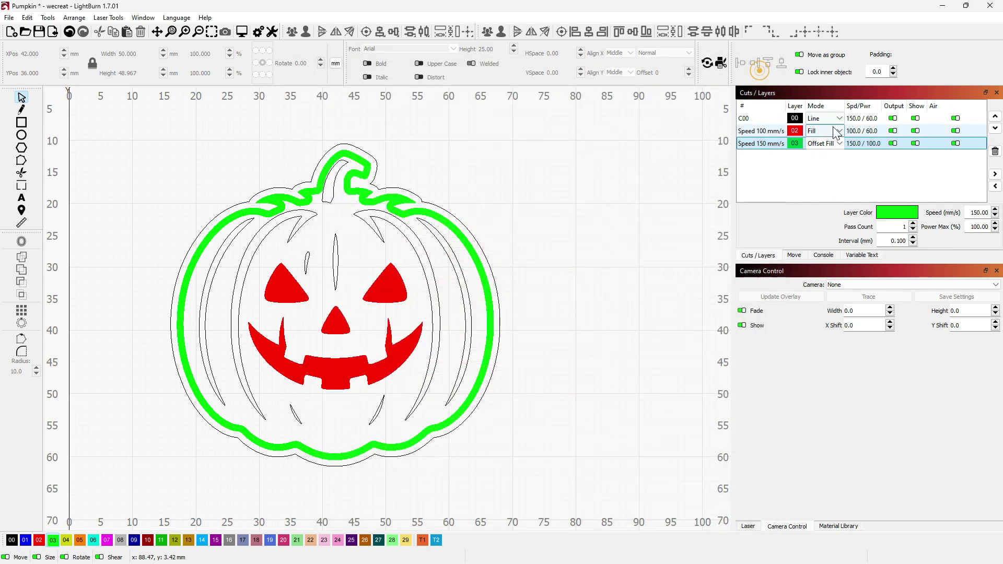
{"action": "double_click", "coordinate": [870, 148]}
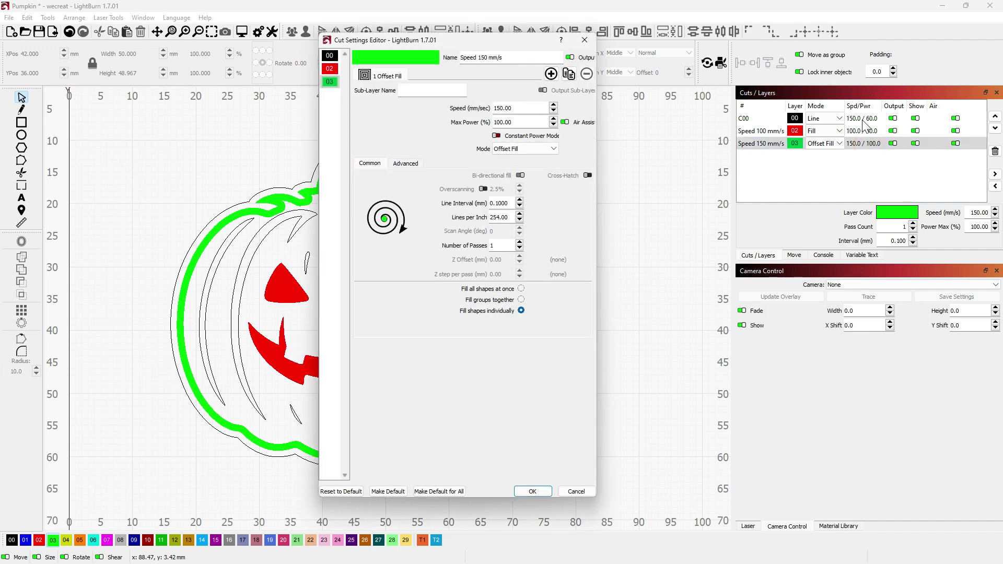
{"action": "left_click", "coordinate": [503, 122]}
{"action": "type", "text": "60"}
Confirm the 60% power and move the pumpkin's outer cut outline to a blue layer
{"action": "left_click", "coordinate": [535, 491]}
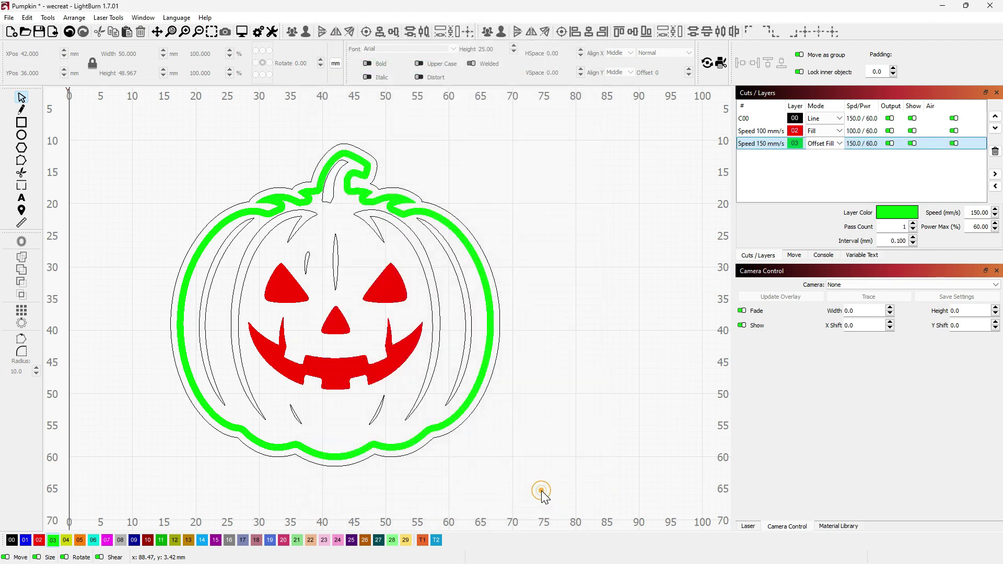
{"action": "left_click", "coordinate": [501, 277]}
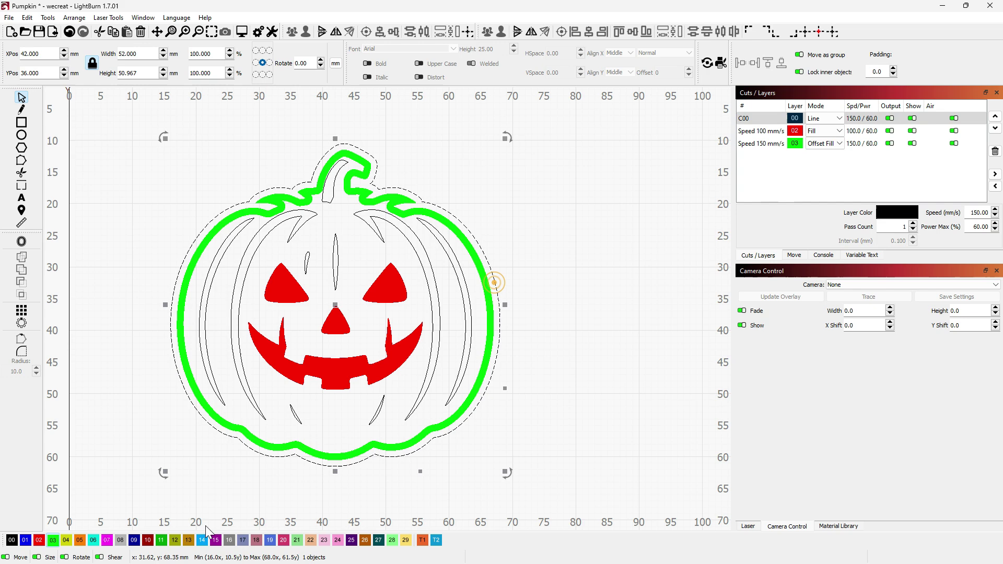
{"action": "left_click", "coordinate": [26, 540]}
{"action": "left_click", "coordinate": [549, 250]}
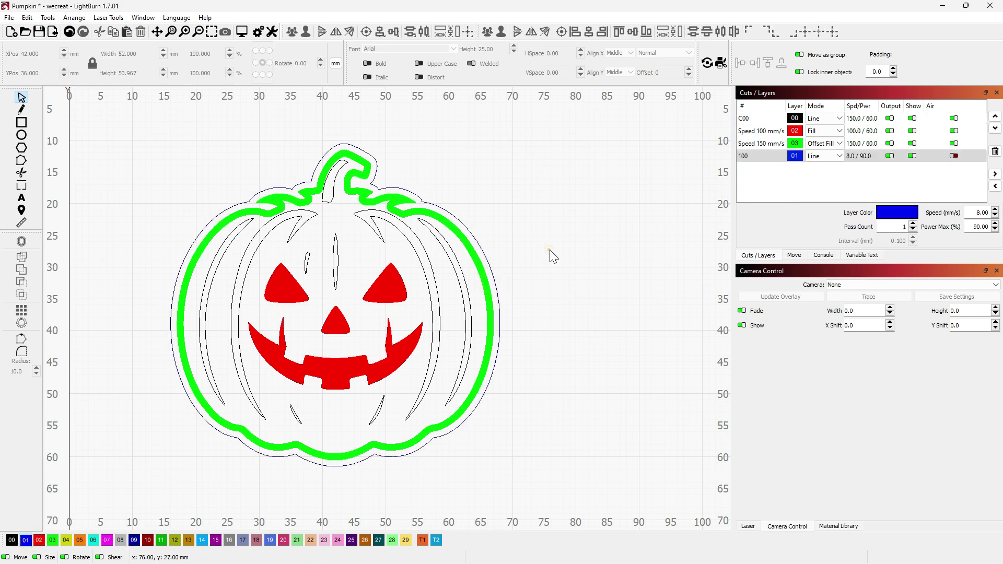
{"action": "left_click", "coordinate": [966, 156]}
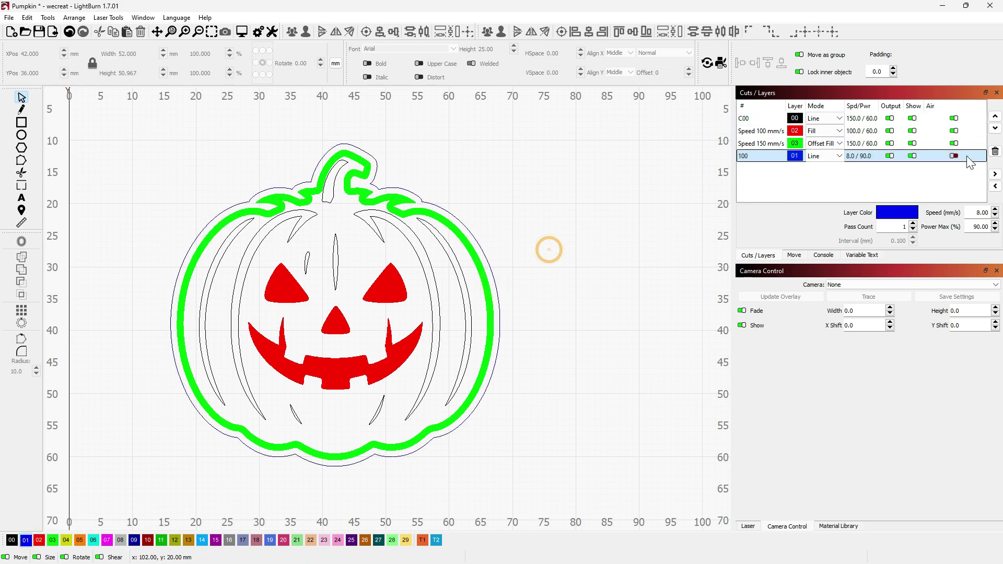
{"action": "left_click", "coordinate": [786, 132]}
Preview the first cuts, then move the red 100 mm/s fill layer to the top
{"action": "left_click", "coordinate": [241, 31]}
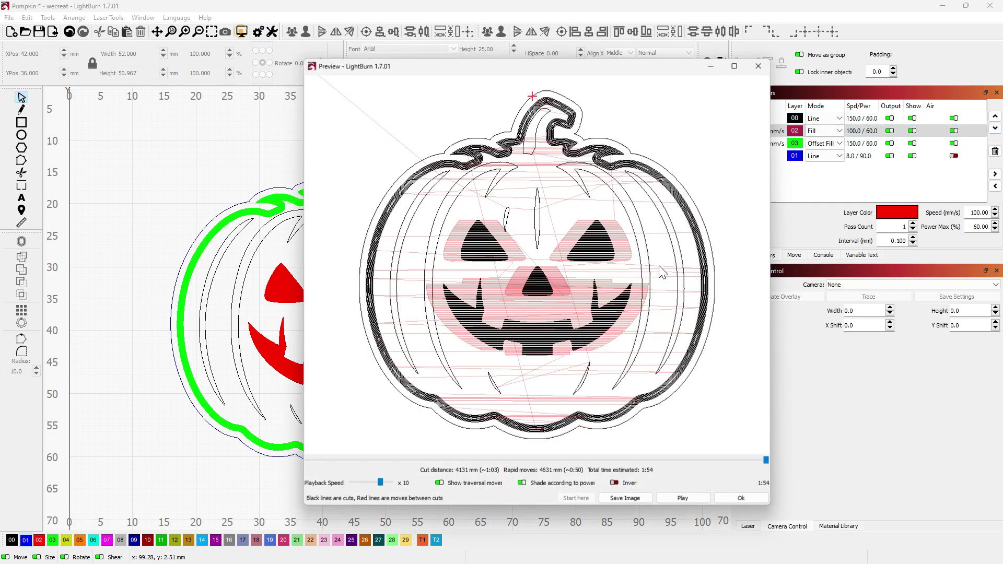
{"action": "left_click_drag", "start_coordinate": [763, 459], "coordinate": [329, 460]}
{"action": "left_click", "coordinate": [740, 498]}
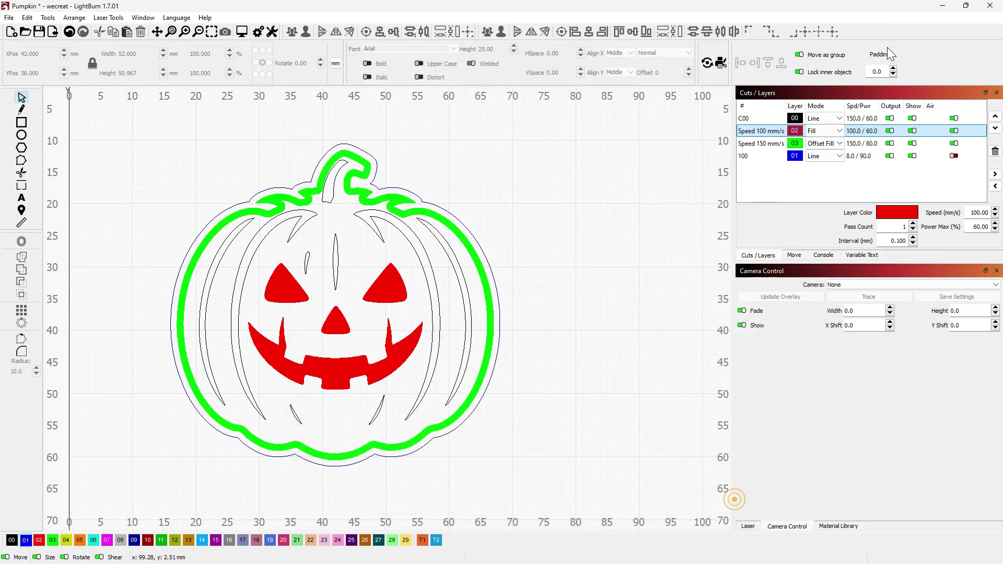
{"action": "left_click", "coordinate": [995, 116]}
{"action": "left_click", "coordinate": [995, 128]}
{"action": "left_click", "coordinate": [995, 116]}
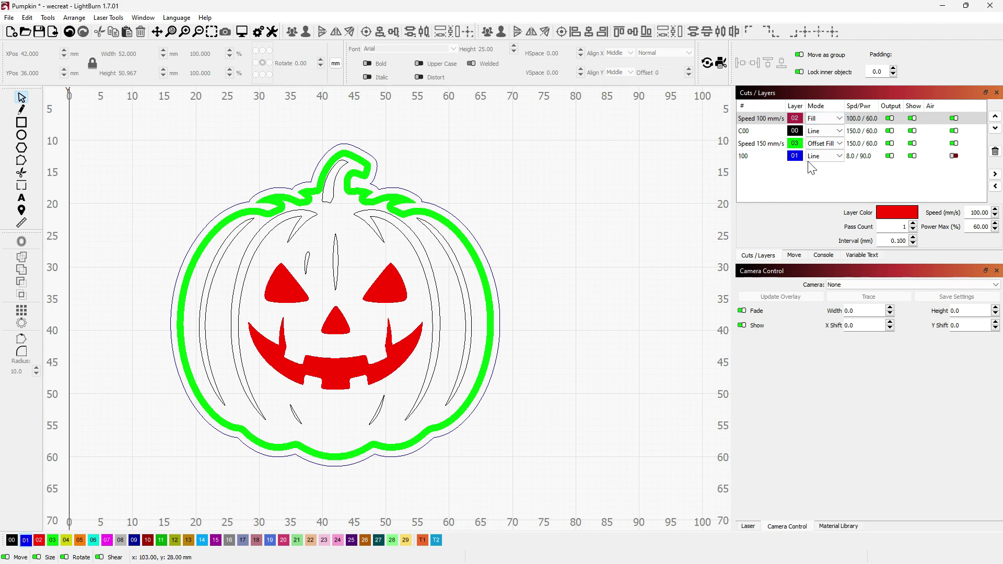
Review the settings of layers 02, 00, 03 and 01 in order
{"action": "left_click", "coordinate": [794, 118]}
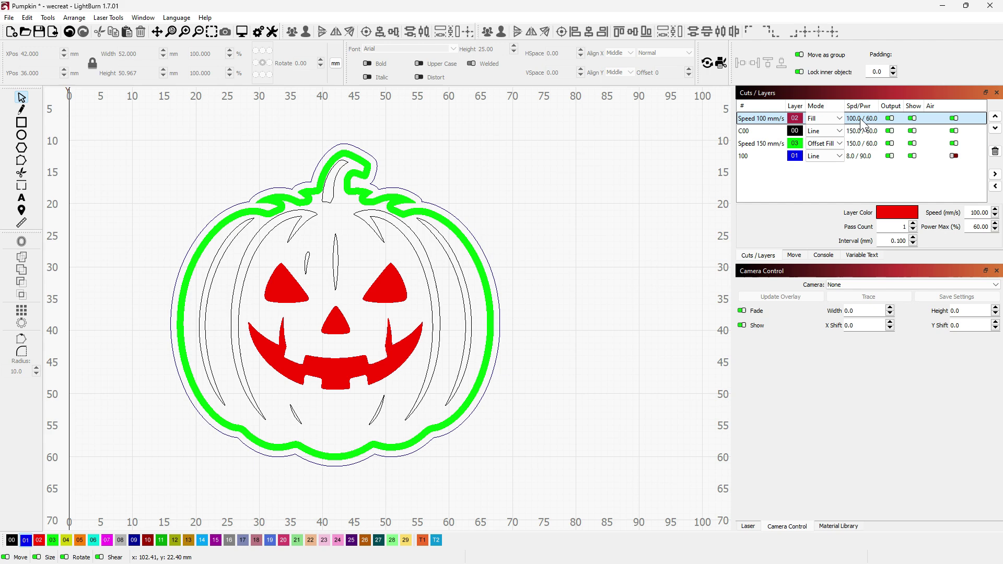
{"action": "left_click", "coordinate": [795, 131]}
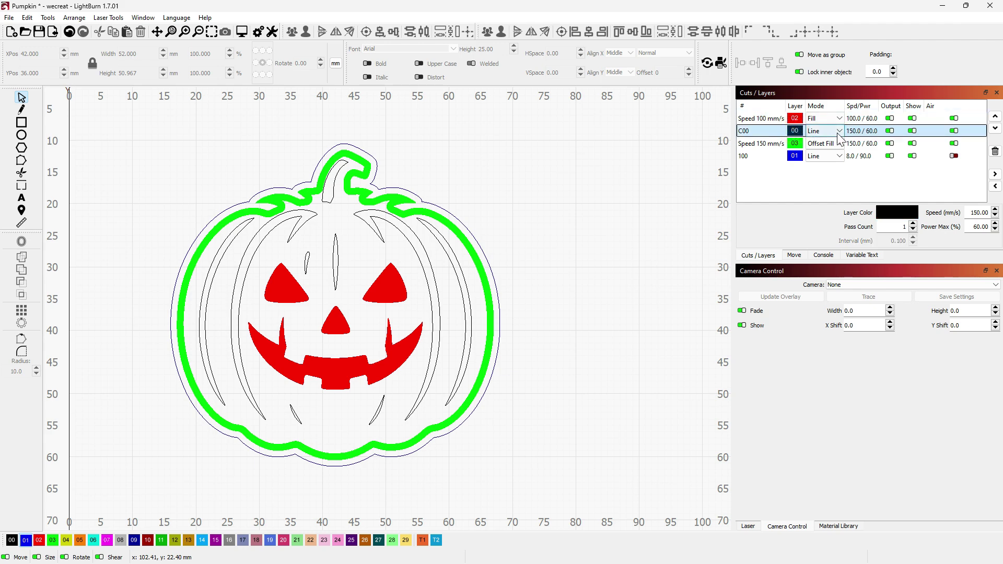
{"action": "left_click", "coordinate": [794, 144]}
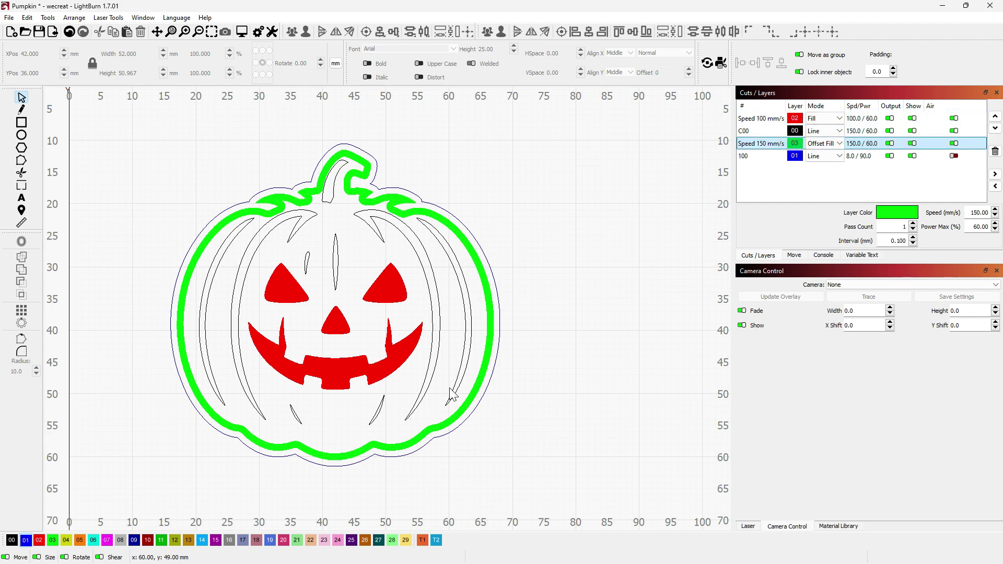
{"action": "left_click", "coordinate": [795, 156]}
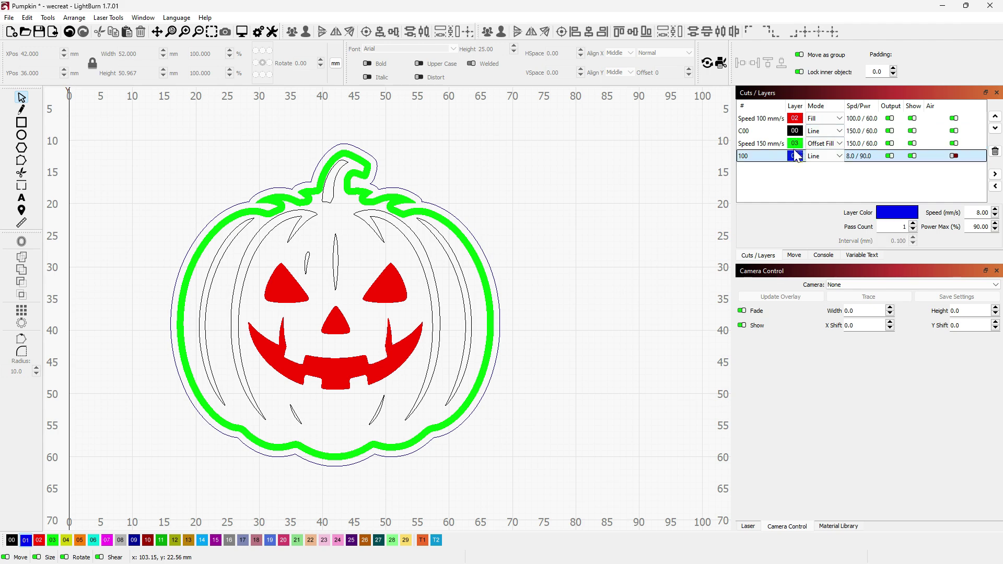
Save the Pumpkin project, then select the 80 × 80 mm Jack Skellington image
{"action": "left_click", "coordinate": [39, 31]}
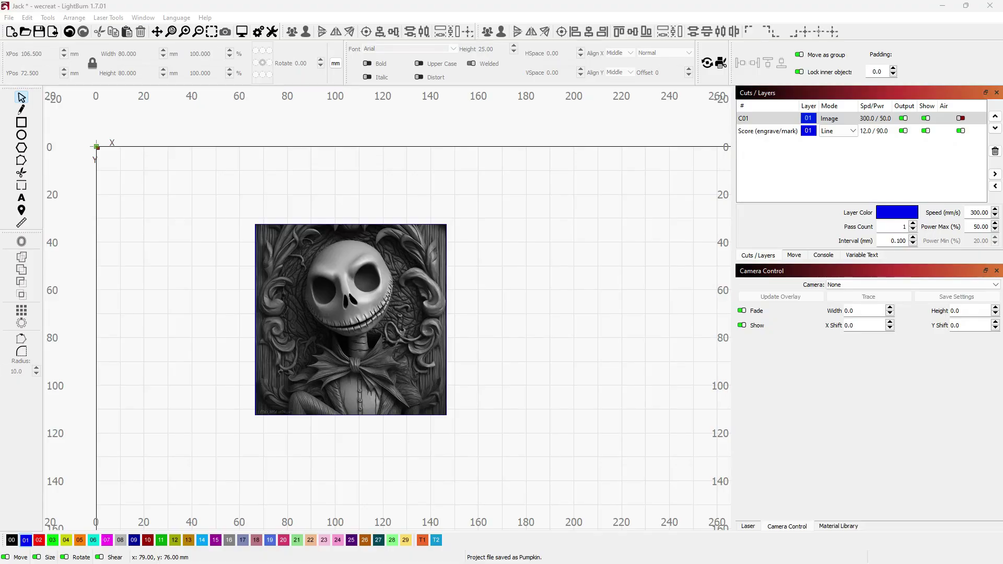
{"action": "left_click", "coordinate": [348, 339]}
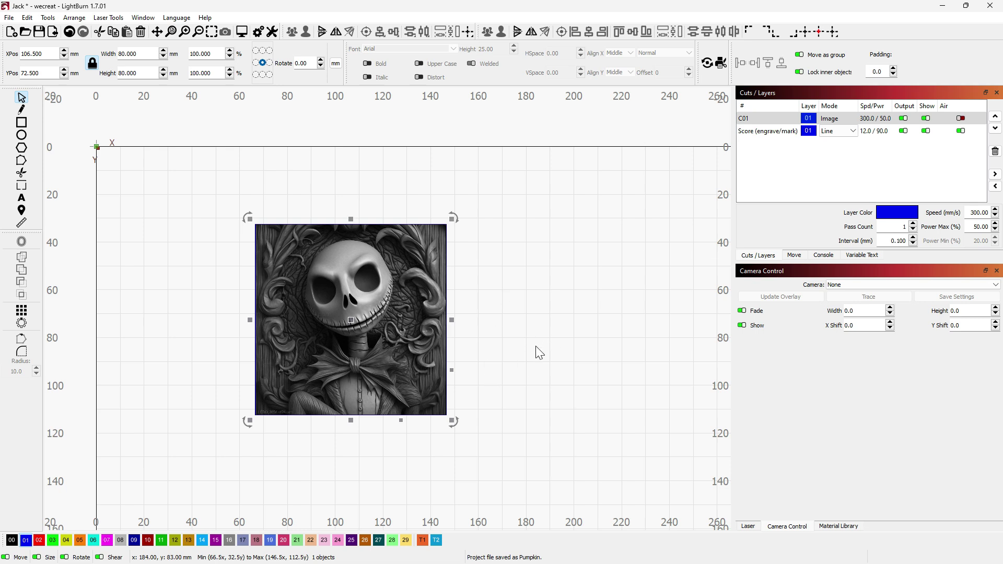
{"action": "left_click", "coordinate": [494, 310]}
{"action": "left_click", "coordinate": [340, 329]}
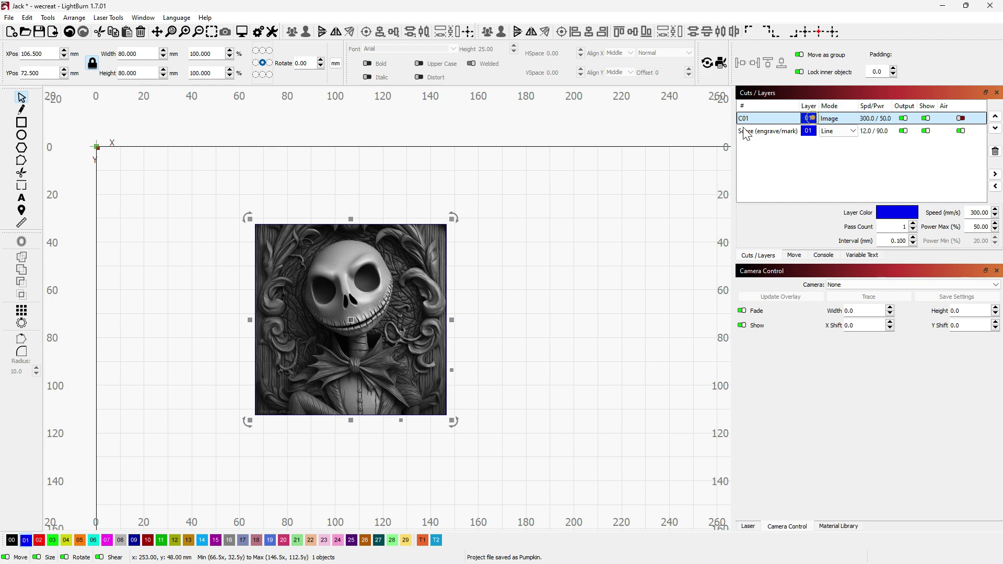
Open layer C01's cut settings and check the Max Power and Speed values
{"action": "double_click", "coordinate": [814, 120]}
{"action": "left_click_drag", "start_coordinate": [717, 58], "coordinate": [725, 58]}
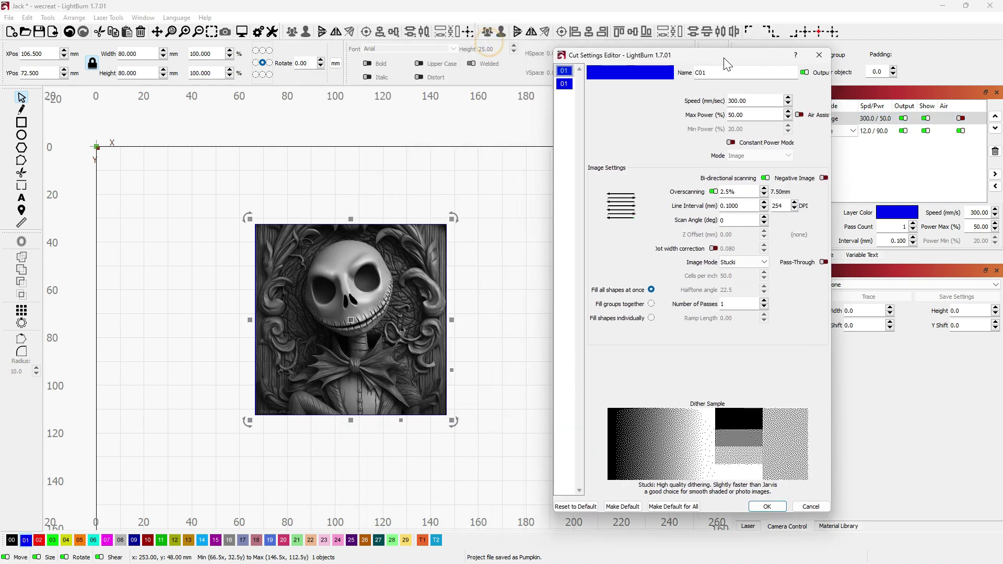
{"action": "left_click", "coordinate": [753, 114]}
{"action": "left_click", "coordinate": [751, 115]}
{"action": "left_click", "coordinate": [752, 100]}
Try the Dither, Stucki and Jarvis image modes
{"action": "left_click", "coordinate": [764, 266]}
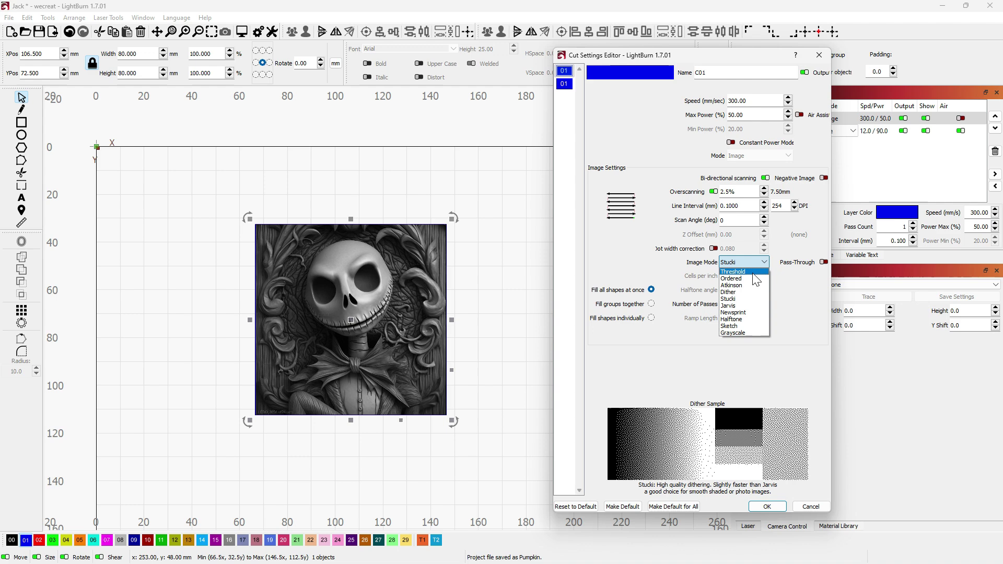
{"action": "left_click", "coordinate": [742, 293]}
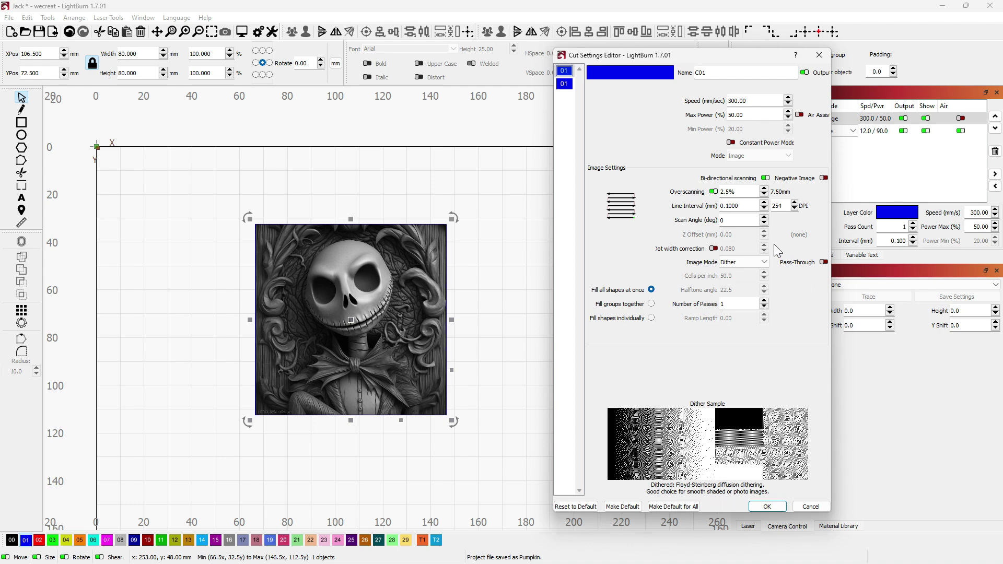
{"action": "left_click", "coordinate": [756, 262]}
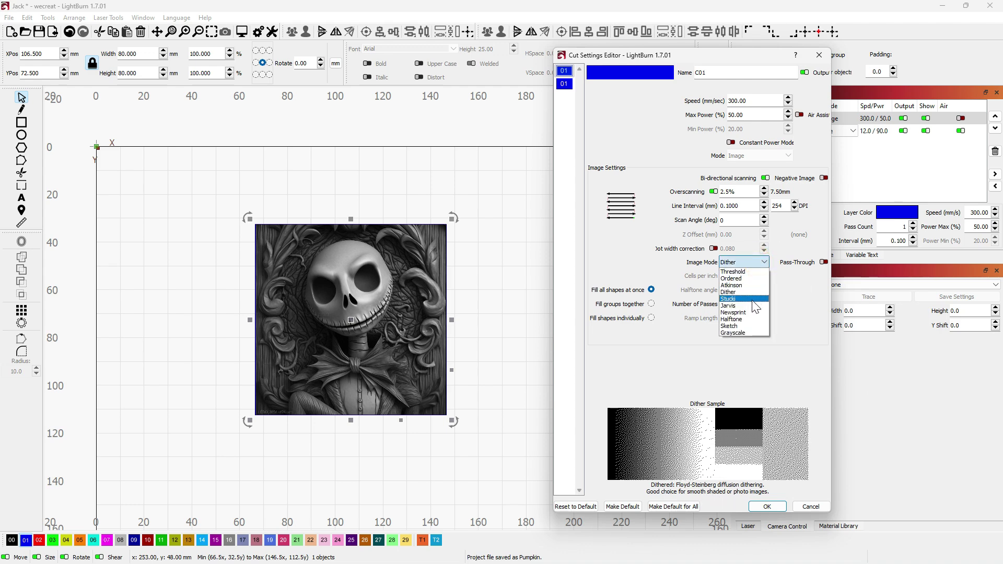
{"action": "left_click", "coordinate": [753, 299]}
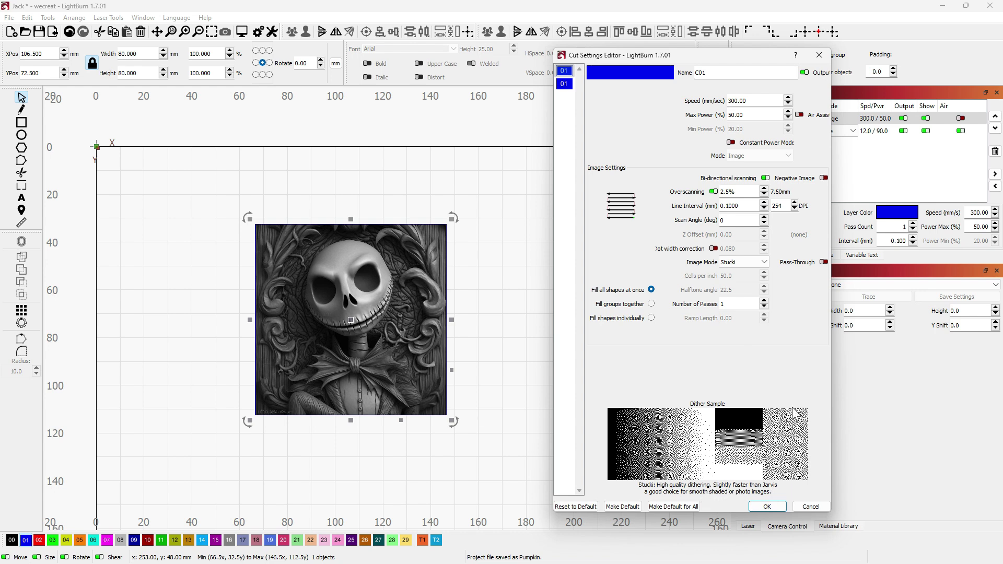
{"action": "left_click", "coordinate": [744, 261]}
{"action": "left_click", "coordinate": [743, 306]}
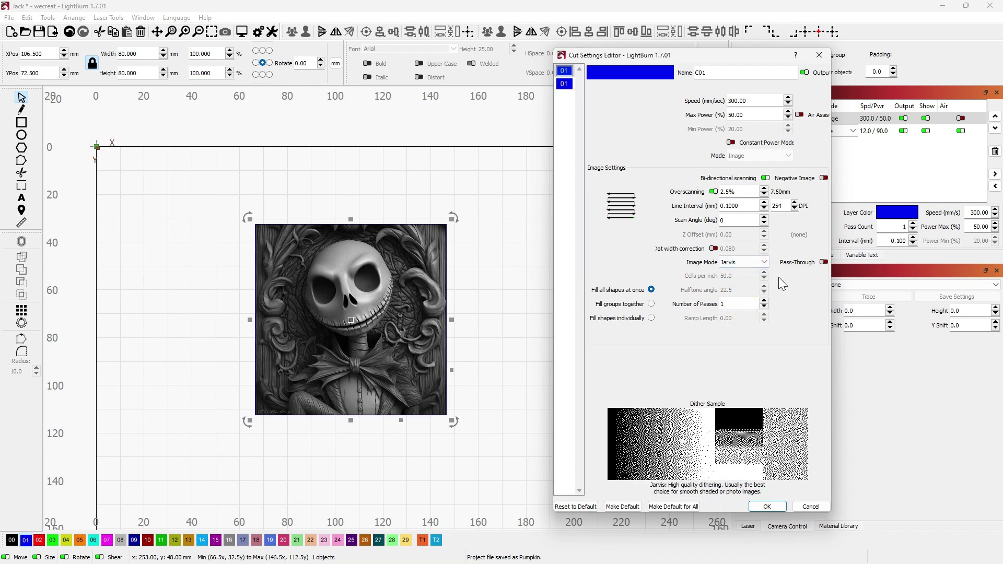
Try the Halftone, Newsprint, Sketch and Grayscale image modes
{"action": "left_click", "coordinate": [758, 263]}
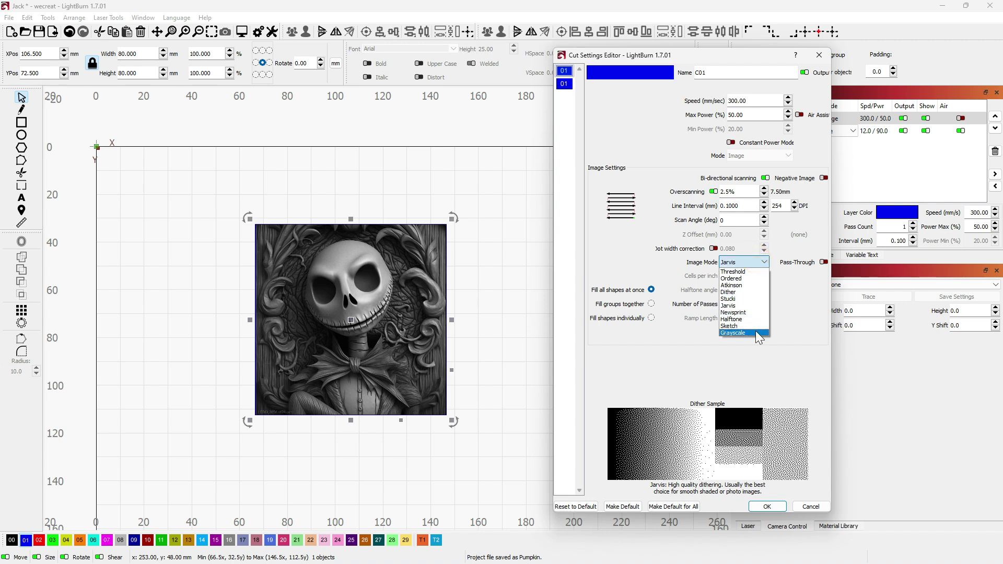
{"action": "left_click", "coordinate": [752, 319]}
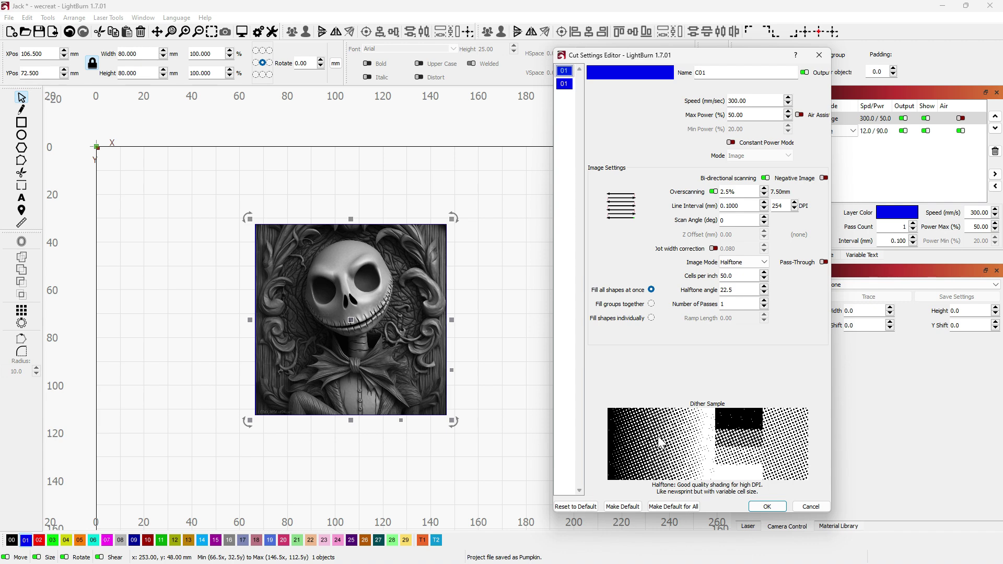
{"action": "left_click", "coordinate": [764, 261]}
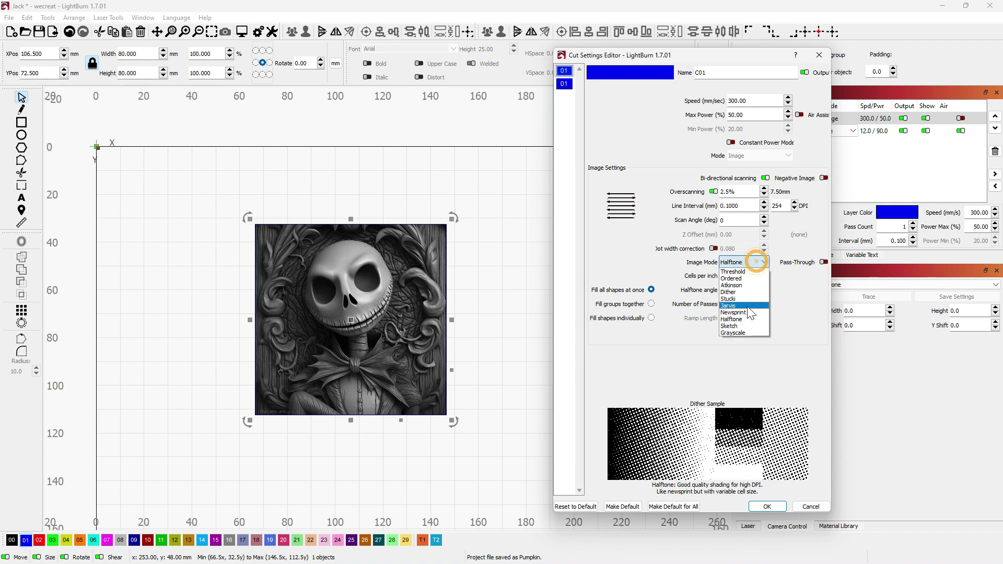
{"action": "left_click", "coordinate": [746, 310]}
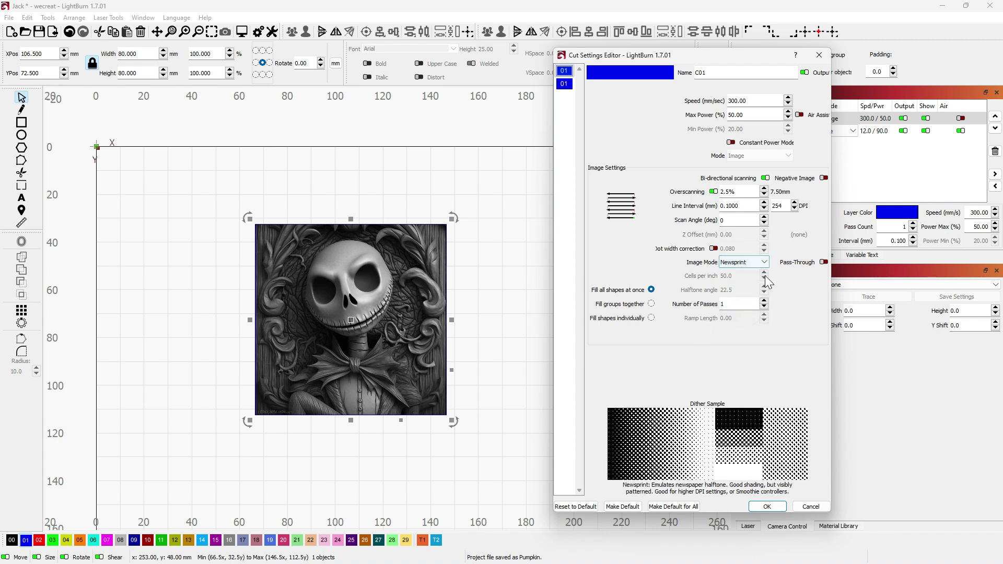
{"action": "left_click", "coordinate": [763, 262]}
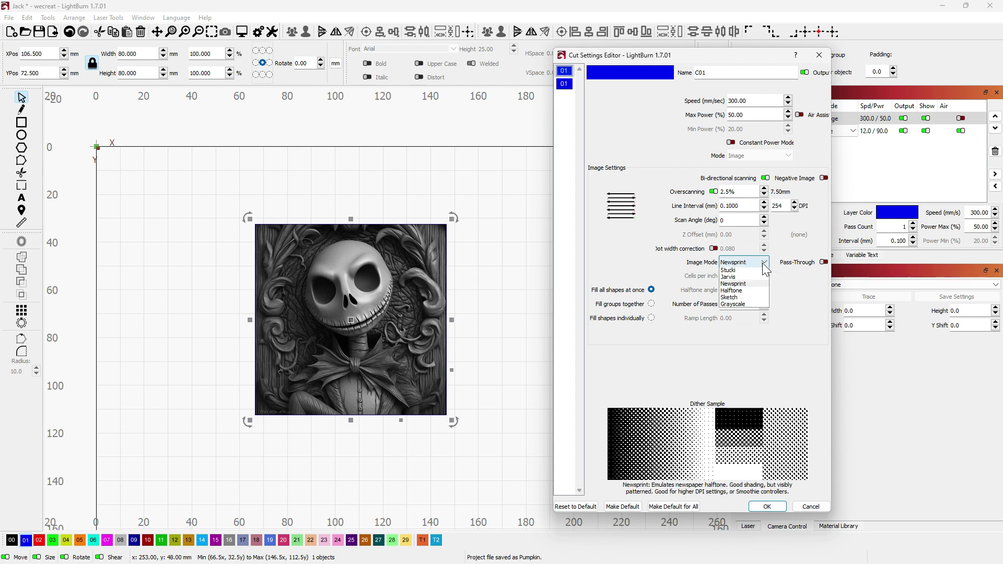
{"action": "left_click", "coordinate": [750, 325]}
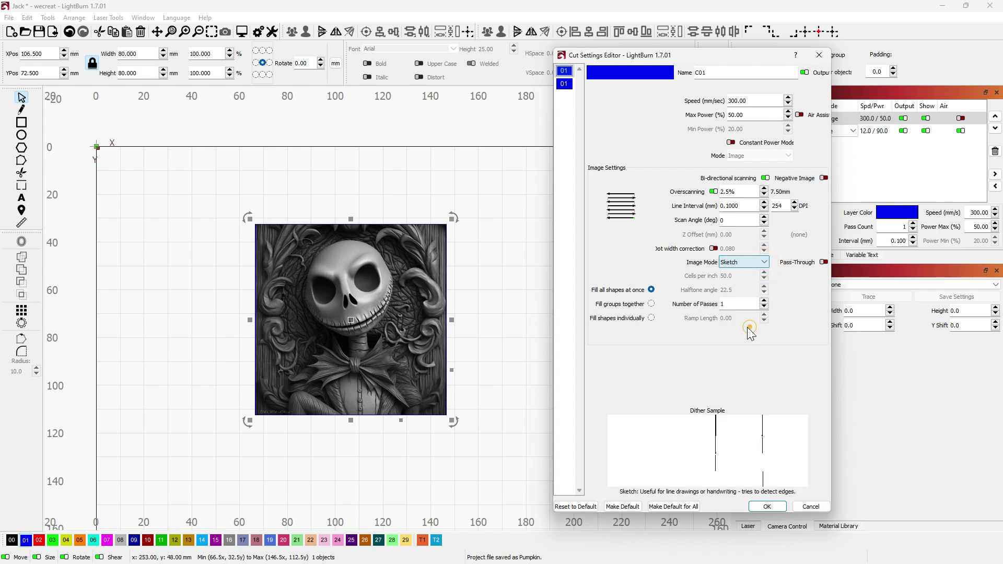
{"action": "left_click", "coordinate": [752, 262]}
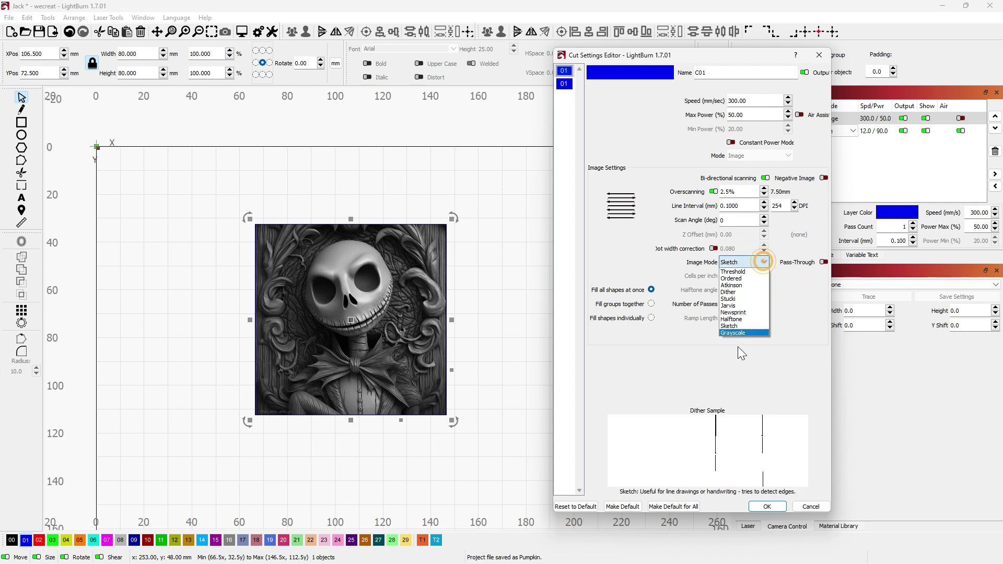
{"action": "left_click", "coordinate": [738, 334]}
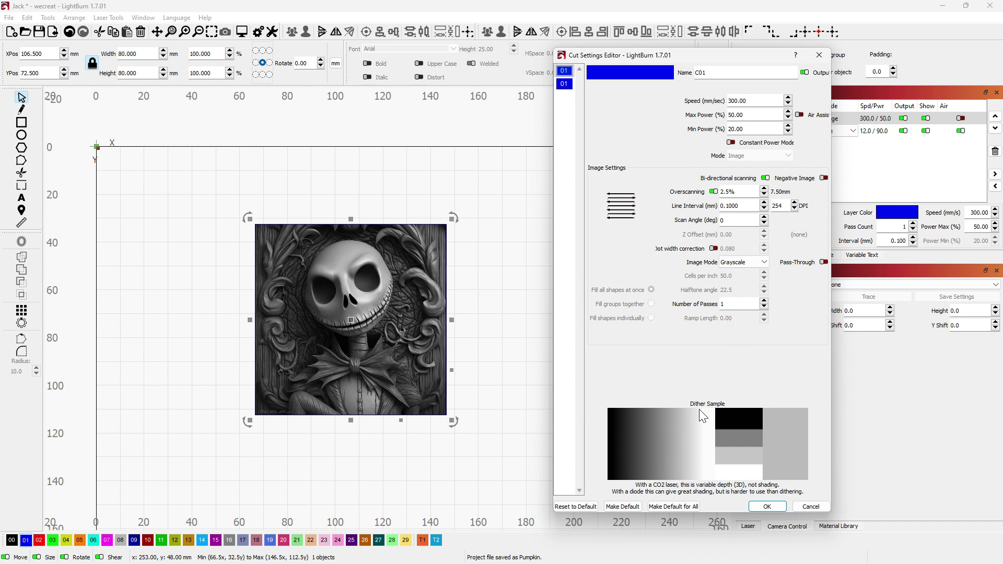
Turn Pass-Through on, forcing Threshold mode, then turn it back off
{"action": "left_click", "coordinate": [760, 262]}
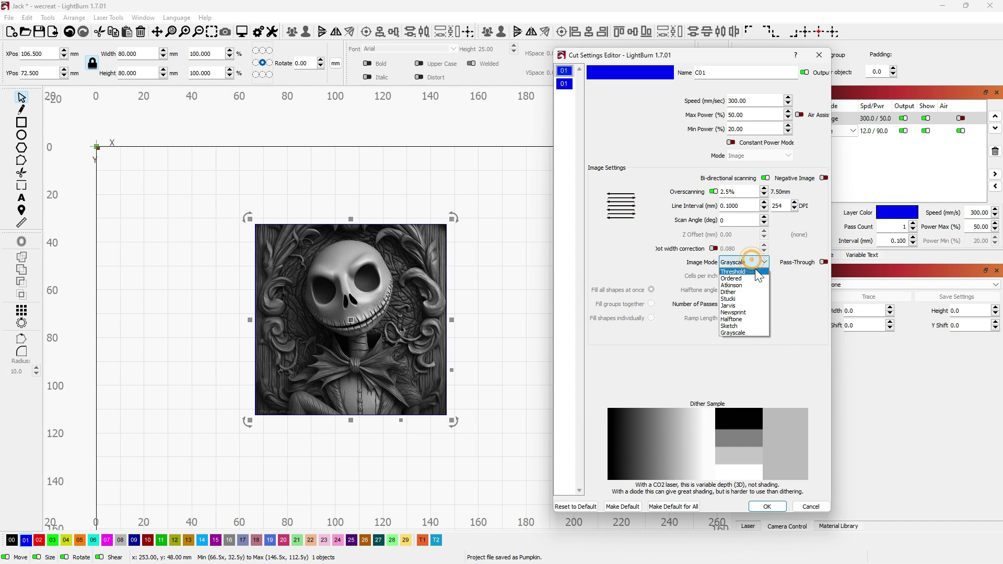
{"action": "left_click", "coordinate": [825, 262]}
{"action": "left_click", "coordinate": [824, 262]}
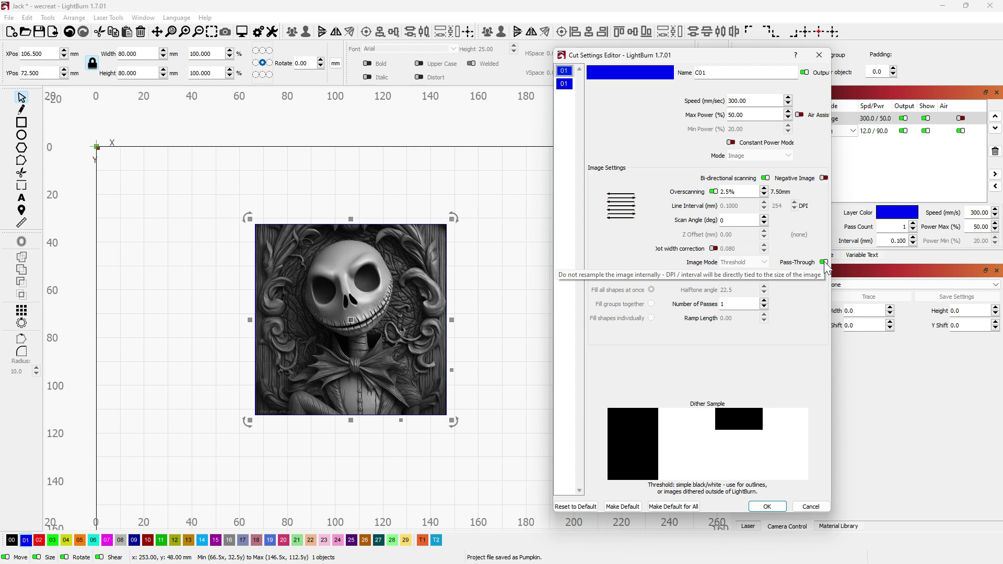
{"action": "left_click", "coordinate": [823, 262]}
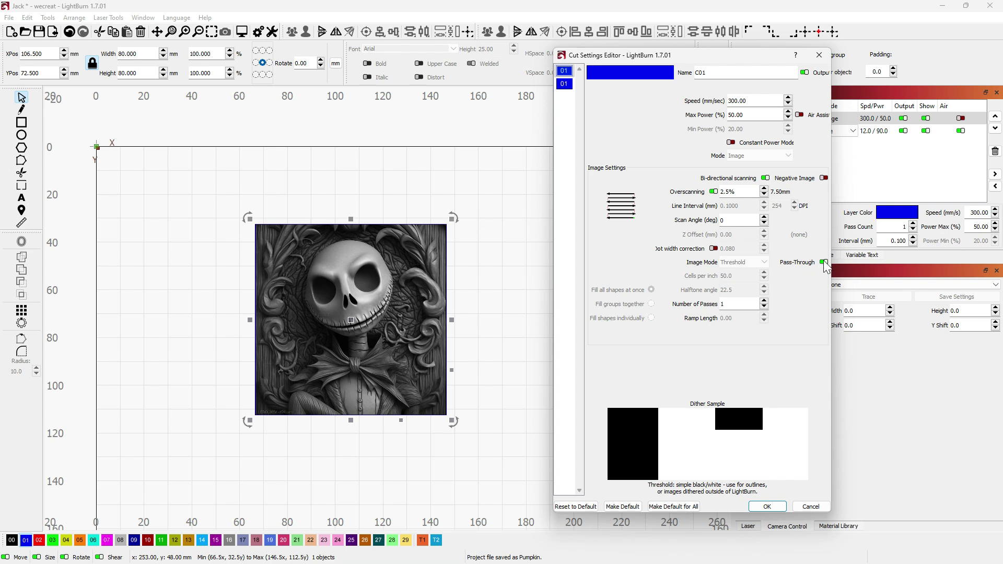
Set C01's image mode to Stucki, check the 300 mm/s speed, and confirm
{"action": "left_click", "coordinate": [753, 263]}
{"action": "left_click", "coordinate": [742, 298]}
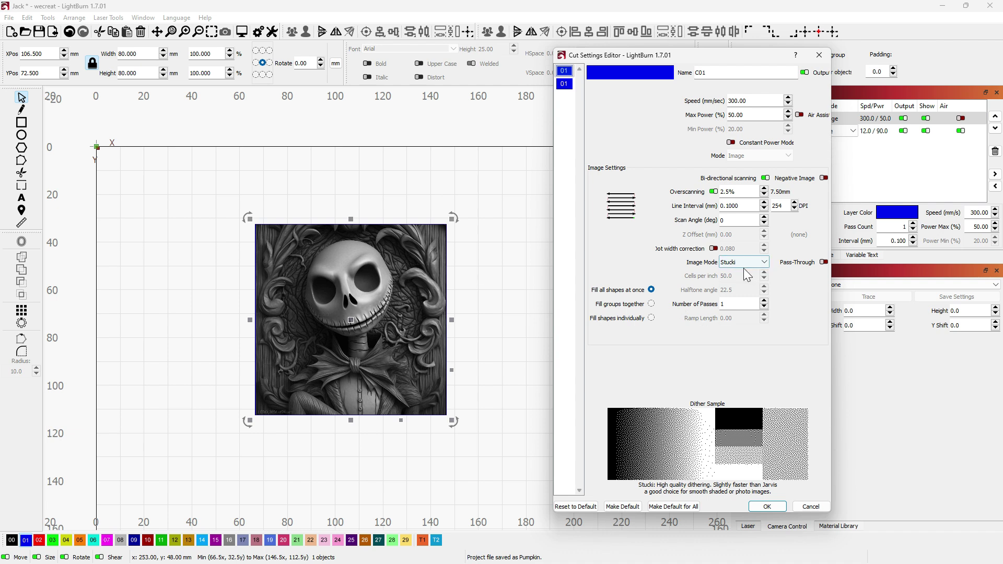
{"action": "double_click", "coordinate": [752, 100]}
{"action": "left_click_drag", "start_coordinate": [738, 55], "coordinate": [665, 56]}
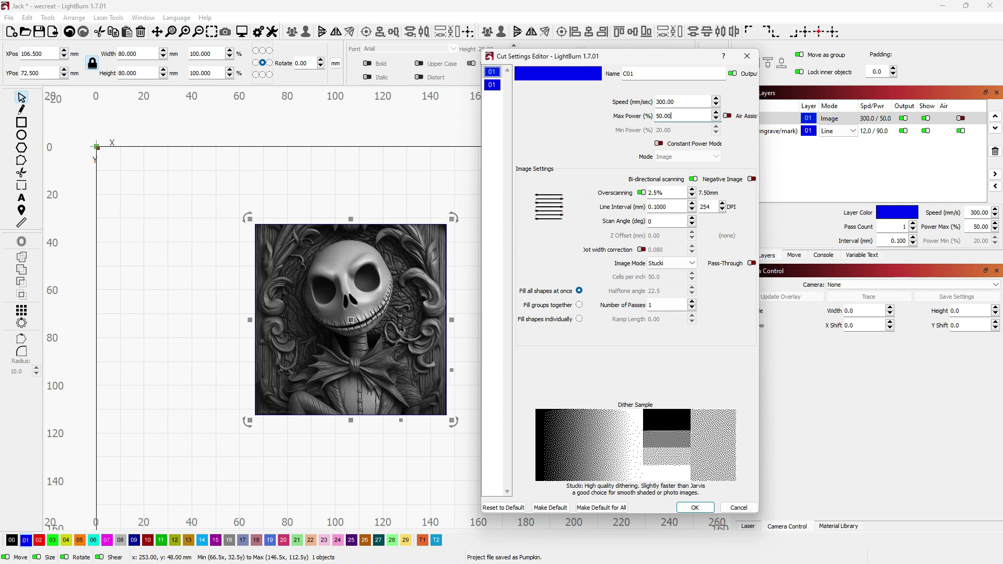
{"action": "left_click", "coordinate": [707, 509]}
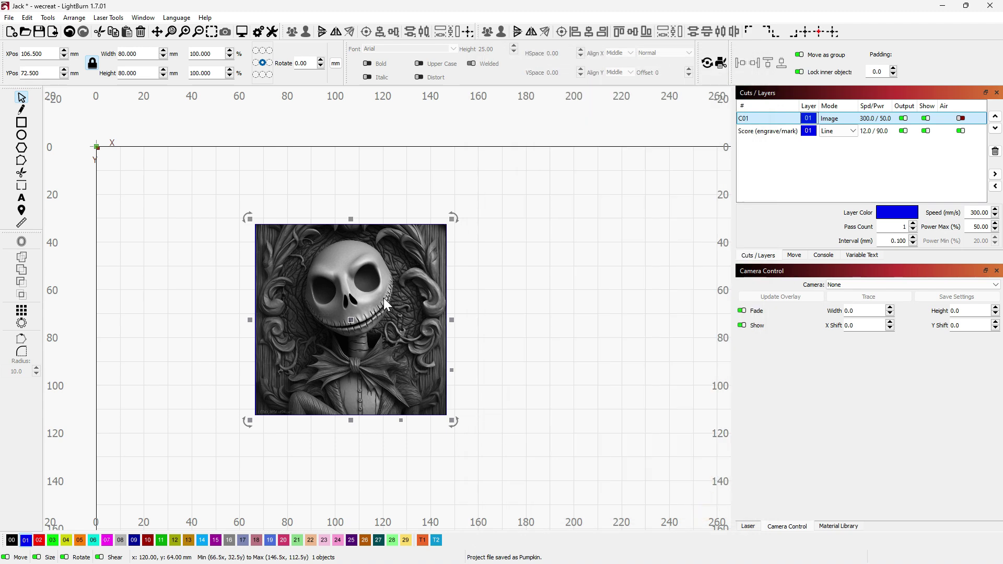
Open Adjust Image for the Jack image and raise the contrast
{"action": "right_click", "coordinate": [398, 303]}
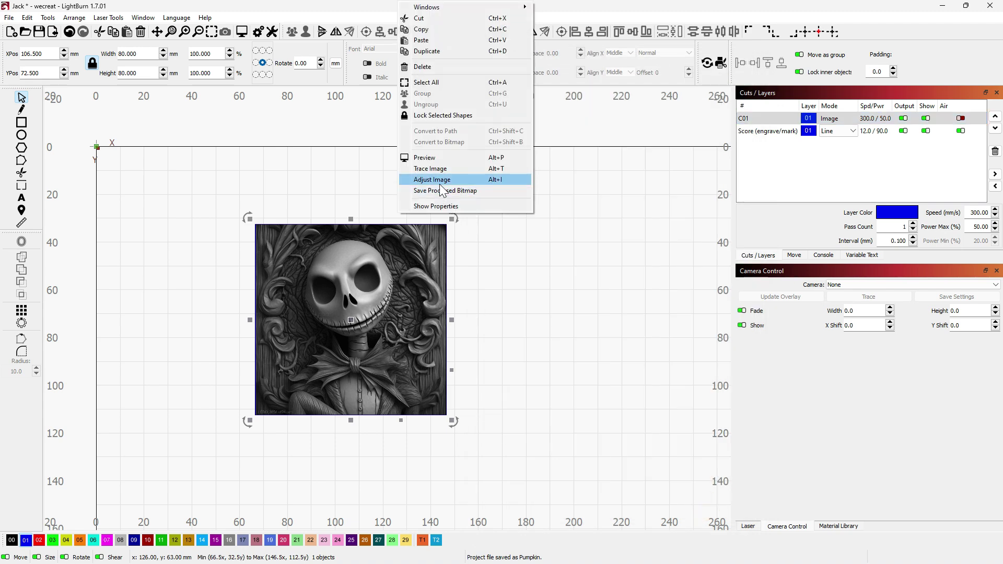
{"action": "right_click", "coordinate": [382, 359]}
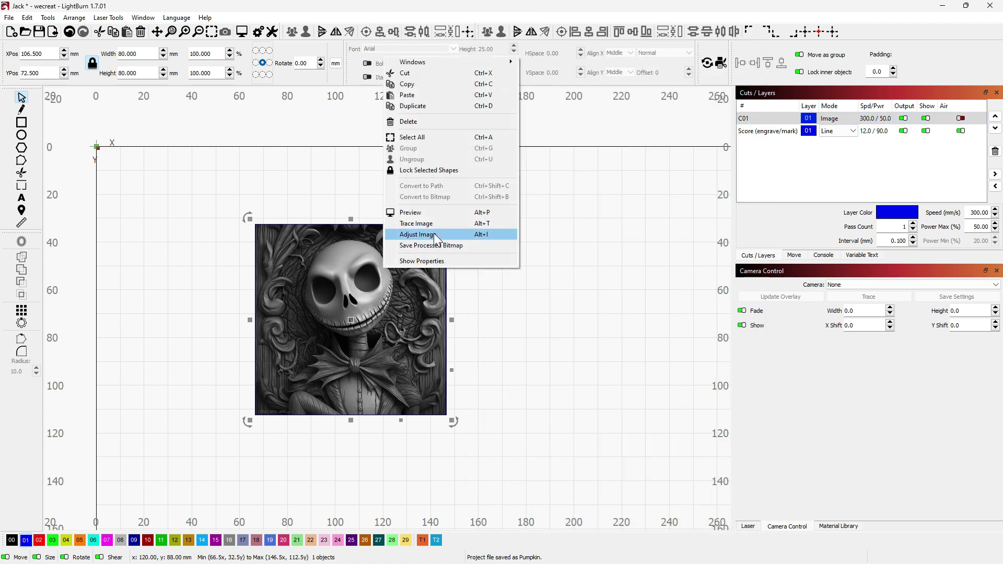
{"action": "left_click", "coordinate": [437, 236]}
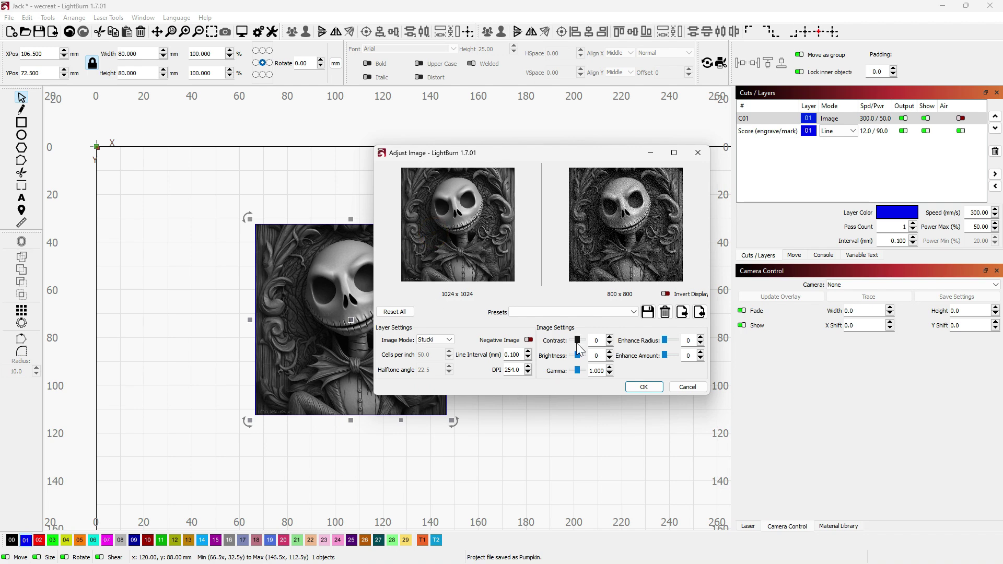
{"action": "left_click_drag", "start_coordinate": [576, 342], "coordinate": [579, 343]}
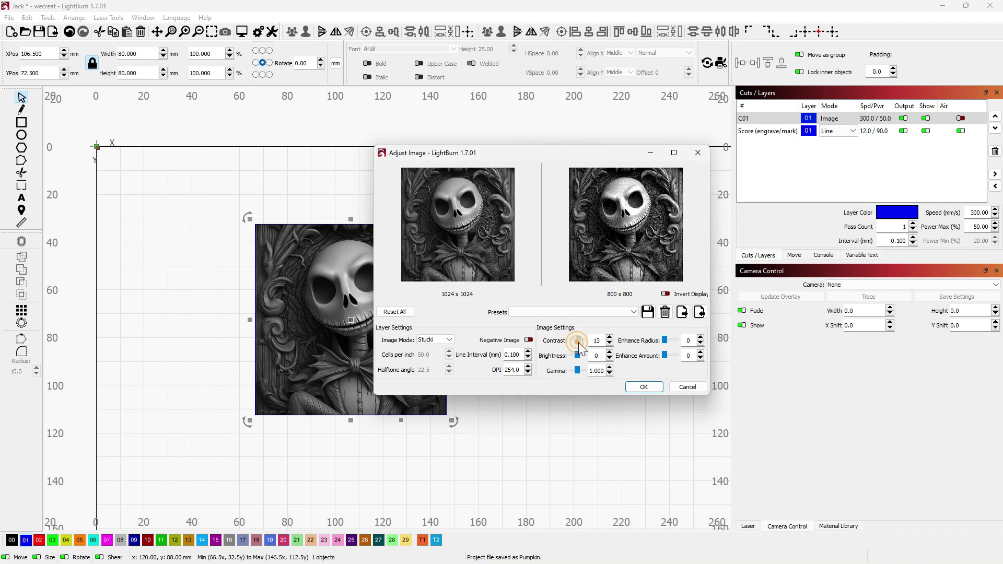
{"action": "left_click", "coordinate": [610, 337]}
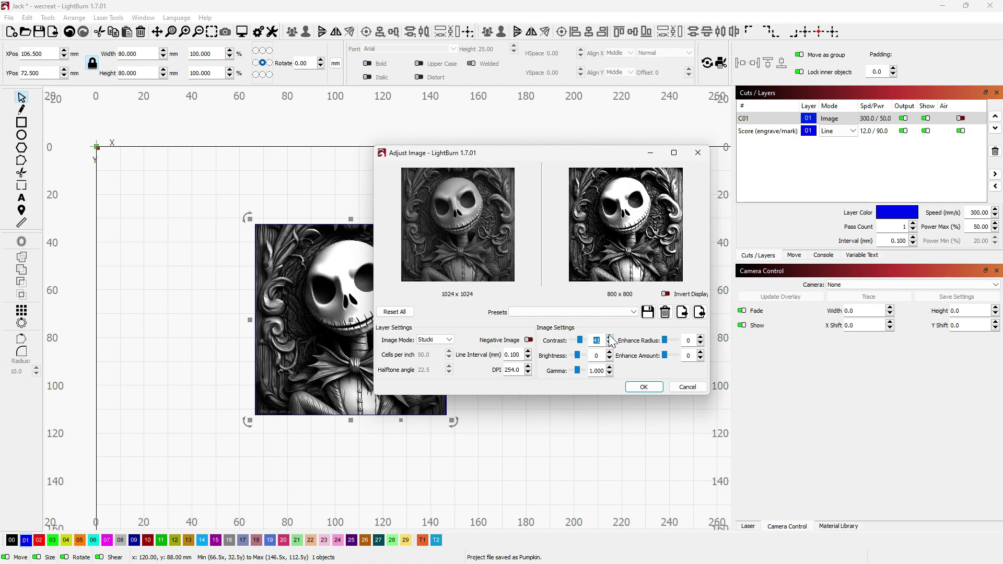
{"action": "left_click", "coordinate": [609, 337]}
{"action": "left_click", "coordinate": [610, 337]}
{"action": "left_click", "coordinate": [609, 337]}
{"action": "left_click", "coordinate": [609, 338]}
{"action": "left_click", "coordinate": [610, 337]}
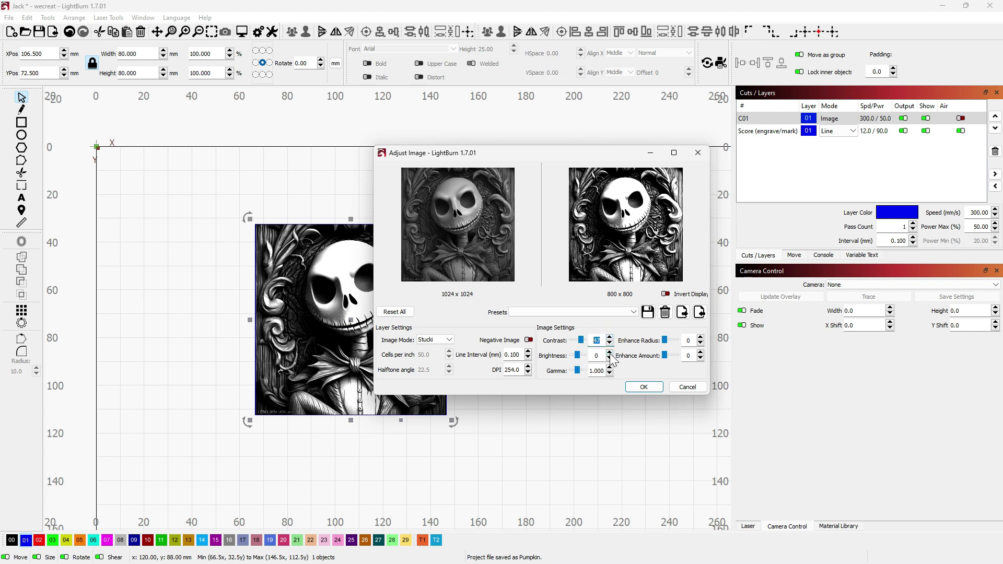
Brighten slightly, lower gamma to 0.700, settle contrast at 43, and apply
{"action": "left_click", "coordinate": [609, 353]}
{"action": "left_click", "coordinate": [609, 354]}
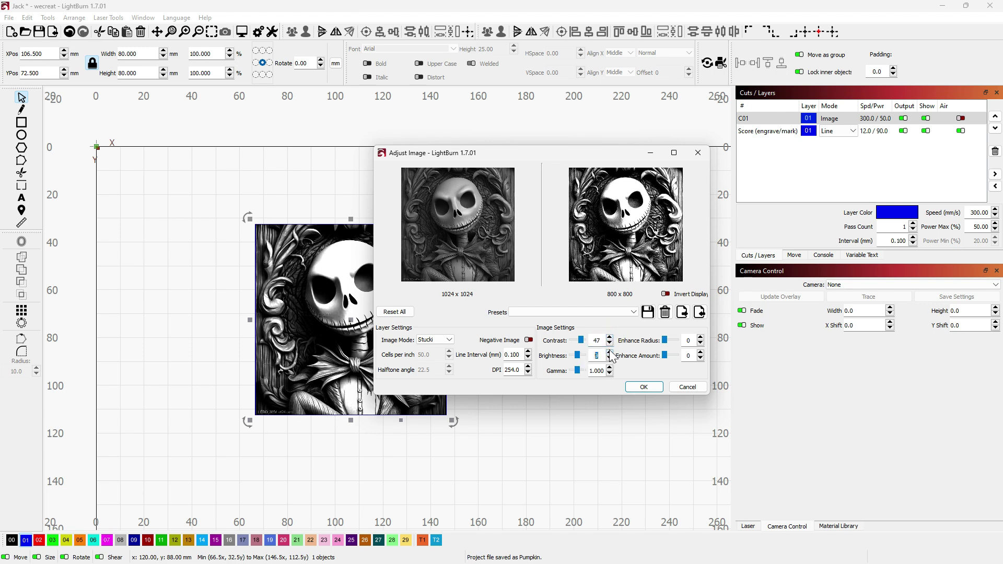
{"action": "left_click", "coordinate": [610, 353]}
{"action": "left_click", "coordinate": [609, 353]}
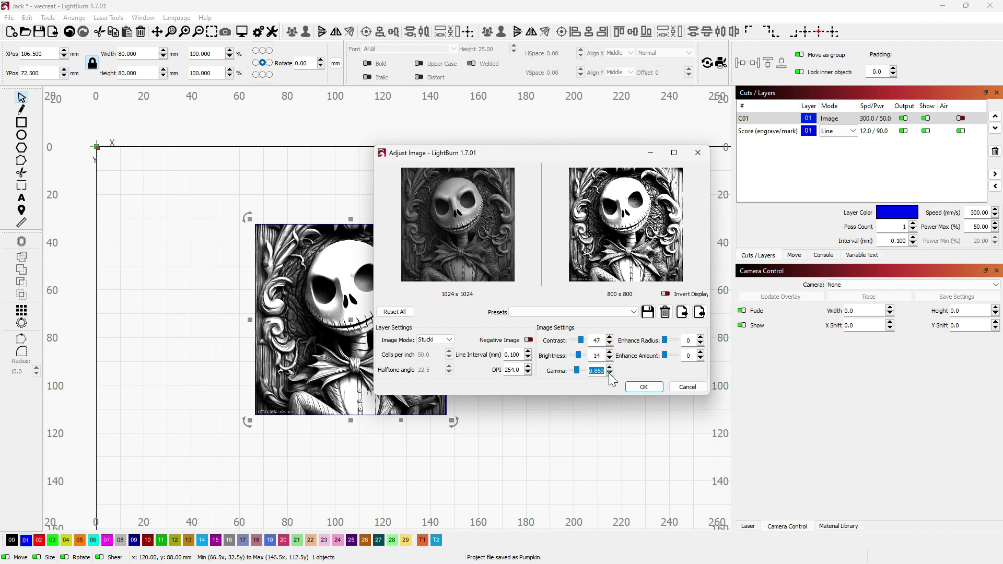
{"action": "left_click", "coordinate": [609, 373]}
{"action": "left_click", "coordinate": [609, 373]}
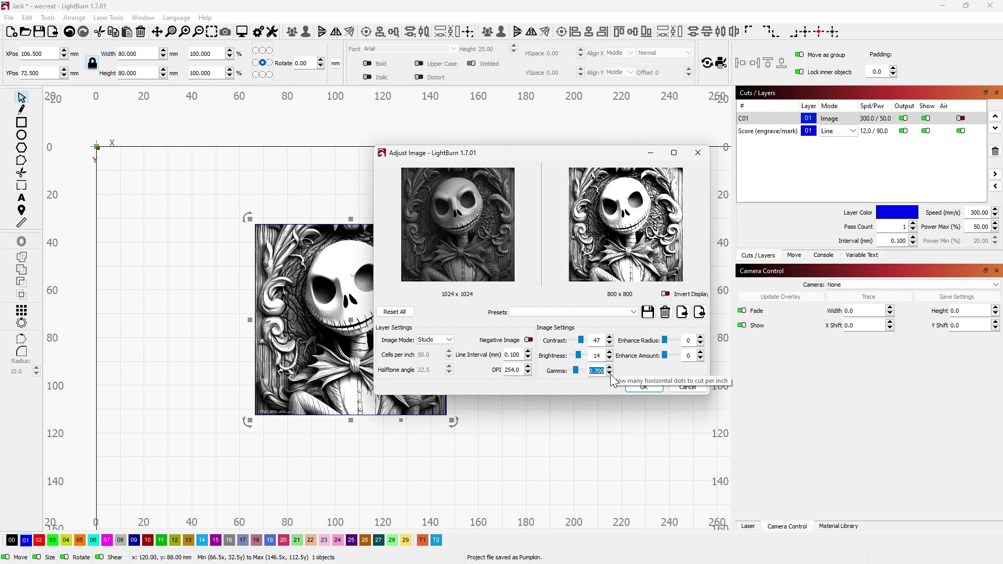
{"action": "left_click", "coordinate": [609, 343]}
{"action": "left_click", "coordinate": [609, 343]}
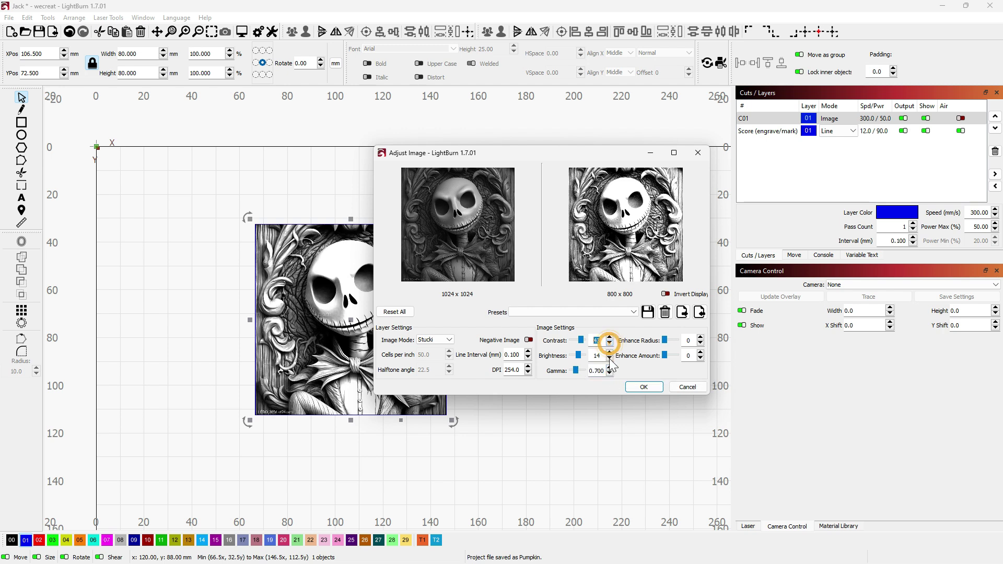
{"action": "left_click", "coordinate": [609, 359]}
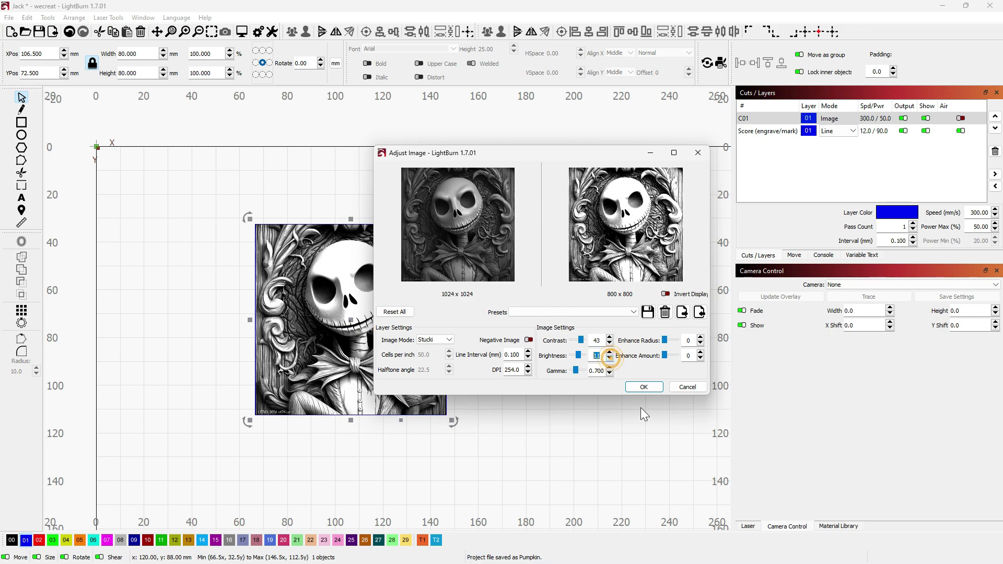
{"action": "left_click", "coordinate": [643, 386]}
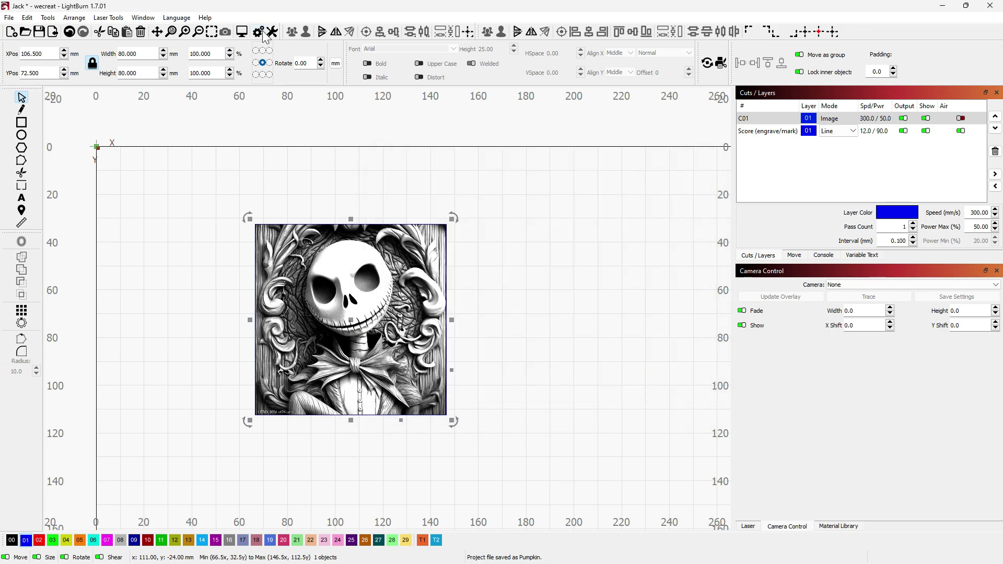
Preview the engraving job, zooming in and out to inspect it, then close the preview
{"action": "left_click", "coordinate": [241, 31]}
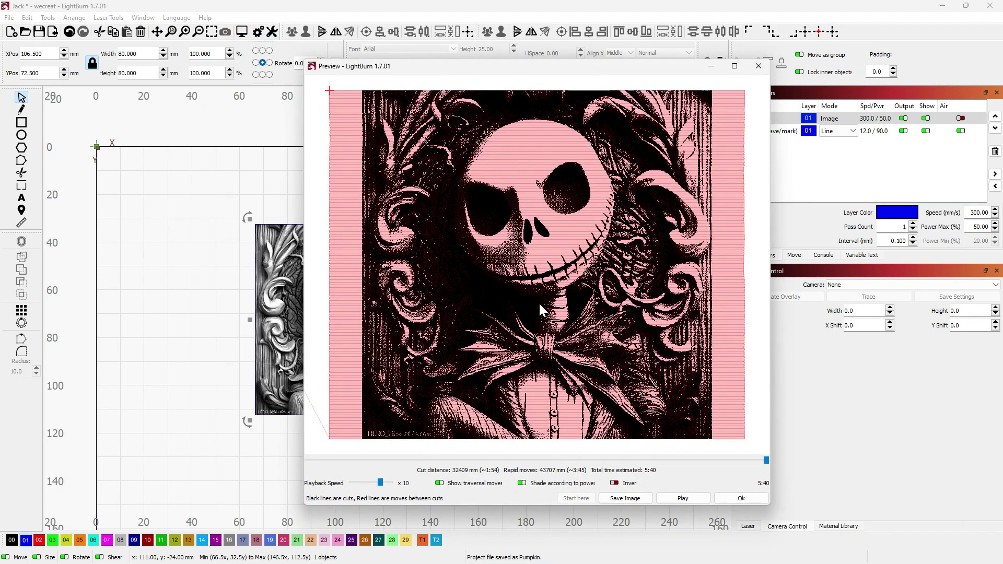
{"action": "scroll", "coordinate": [538, 302], "scroll_direction": "down", "scroll_amount": 2}
{"action": "scroll", "coordinate": [532, 311], "scroll_direction": "up", "scroll_amount": 5}
{"action": "scroll", "coordinate": [535, 357], "scroll_direction": "down", "scroll_amount": 5}
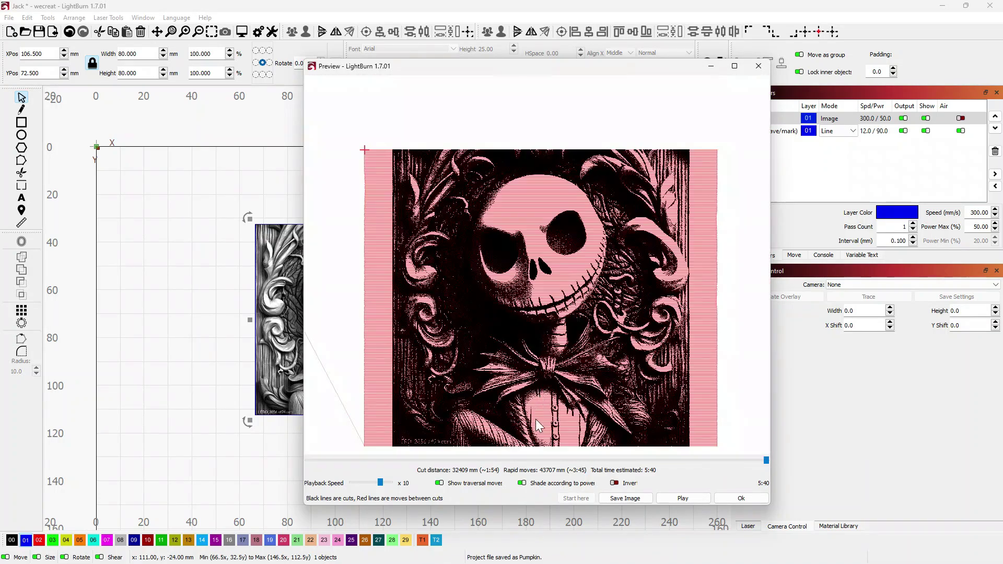
{"action": "scroll", "coordinate": [515, 425], "scroll_direction": "up", "scroll_amount": 5}
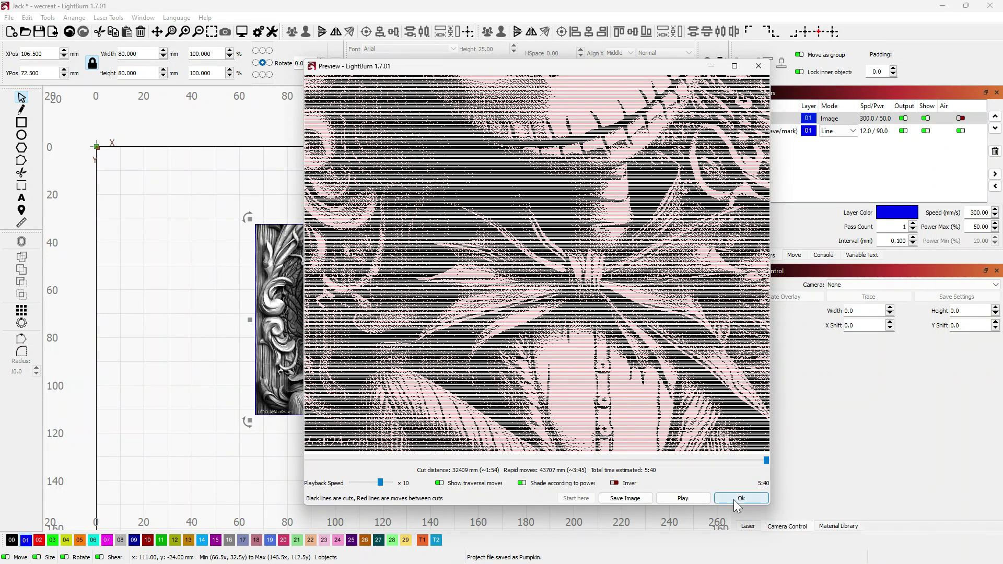
{"action": "left_click", "coordinate": [740, 498]}
Adjust the Jack image to contrast 47, brightness 14 and gamma 0.500
{"action": "right_click", "coordinate": [405, 339]}
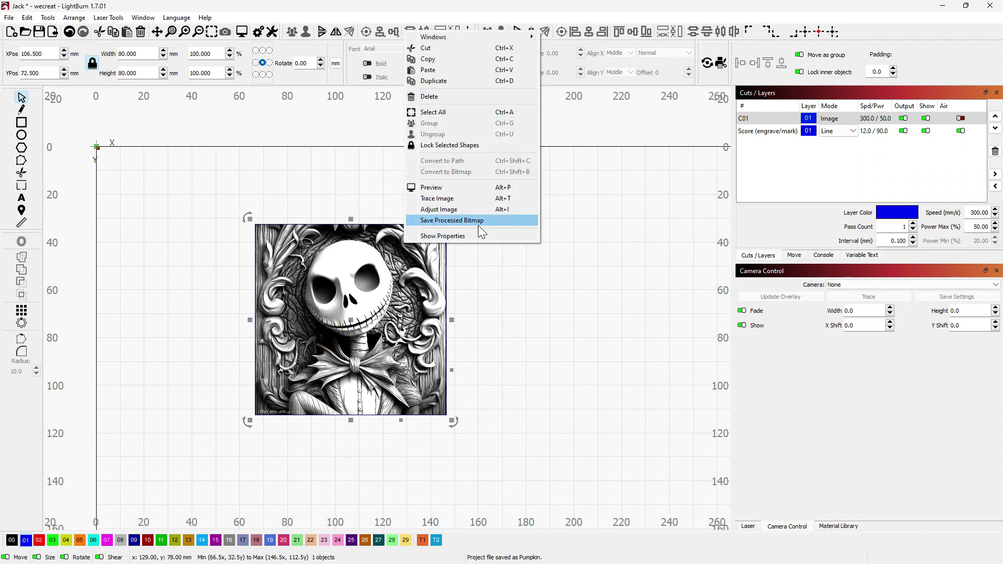
{"action": "left_click", "coordinate": [478, 209]}
{"action": "left_click", "coordinate": [609, 337]}
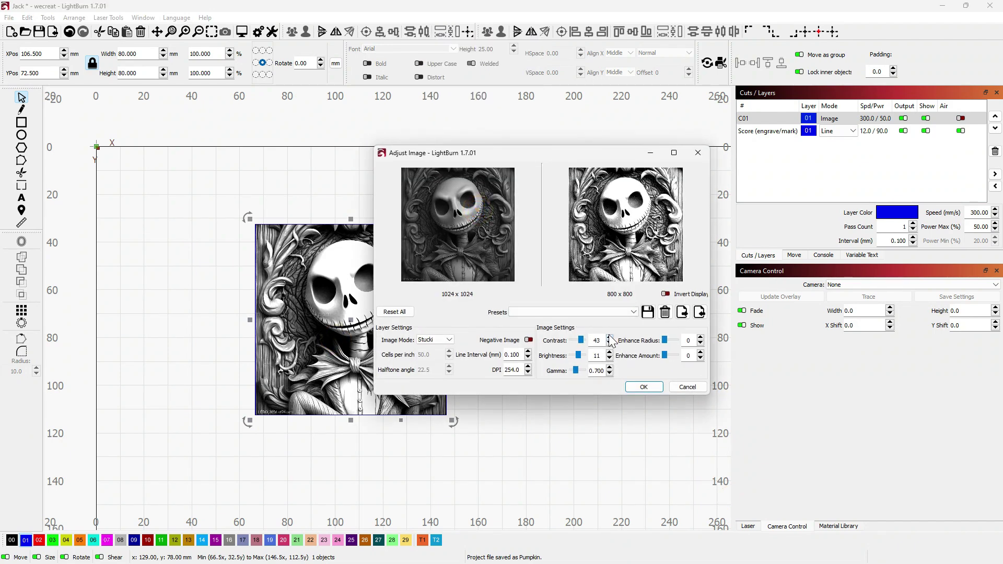
{"action": "left_click", "coordinate": [609, 337]}
{"action": "left_click", "coordinate": [609, 338]}
{"action": "left_click", "coordinate": [609, 337]}
{"action": "left_click", "coordinate": [609, 353]}
{"action": "left_click", "coordinate": [609, 353]}
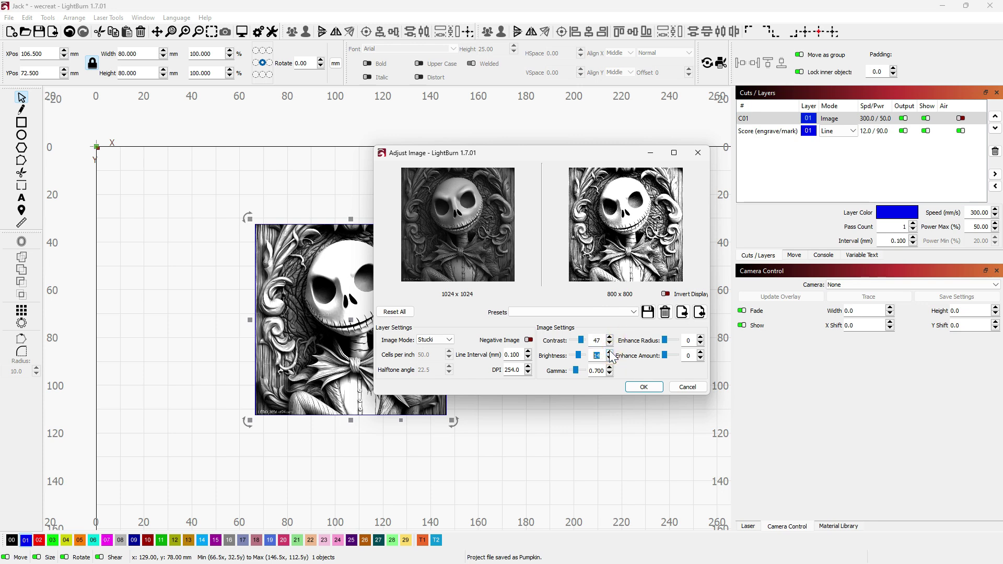
{"action": "left_click", "coordinate": [609, 352]}
{"action": "left_click", "coordinate": [609, 373]}
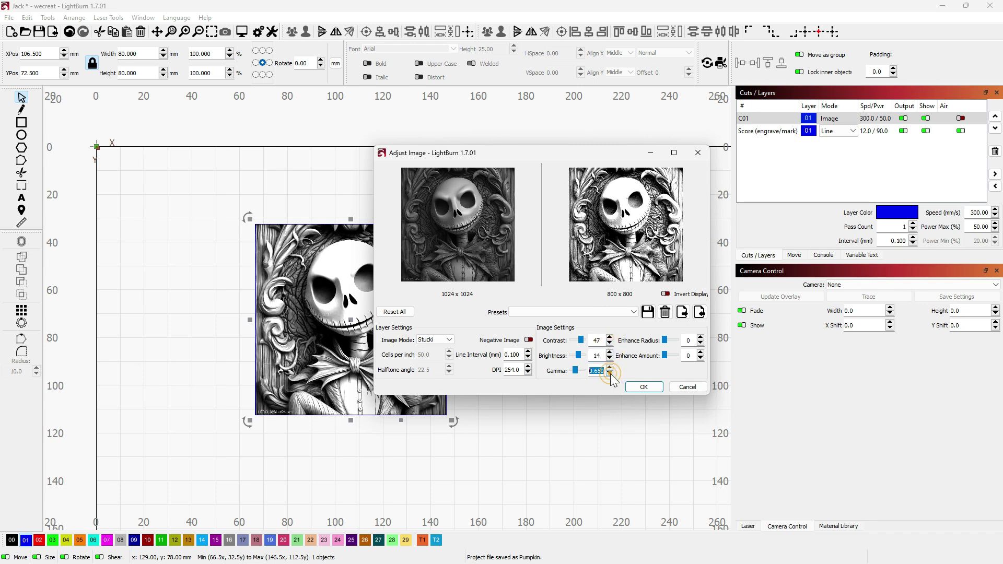
{"action": "left_click", "coordinate": [609, 373]}
{"action": "left_click", "coordinate": [609, 373]}
{"action": "left_click", "coordinate": [609, 373]}
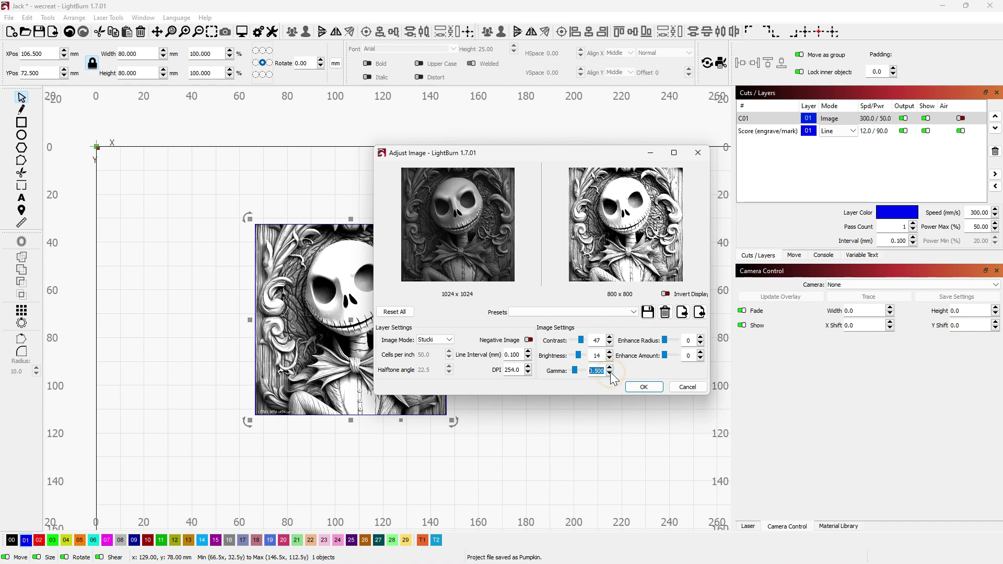
{"action": "left_click", "coordinate": [642, 385]}
Preview the job with only the Jack image selected, then close the preview
{"action": "left_click", "coordinate": [600, 315]}
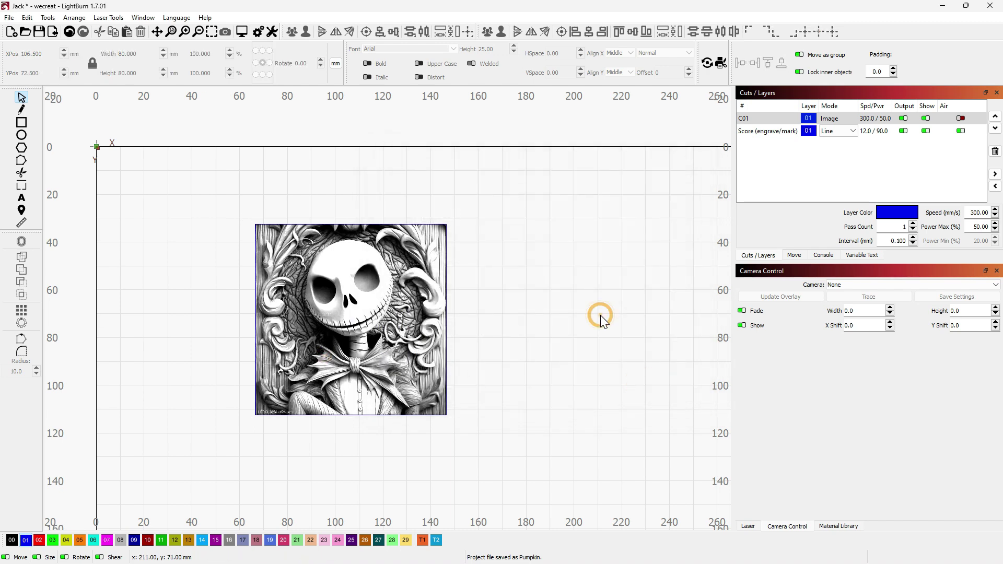
{"action": "left_click", "coordinate": [406, 371]}
{"action": "left_click", "coordinate": [242, 32]}
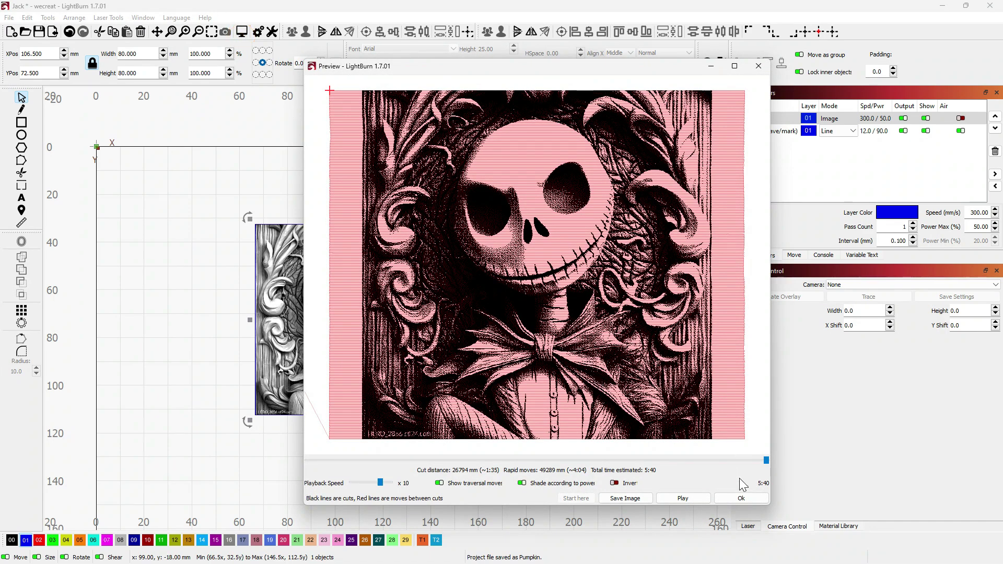
{"action": "left_click", "coordinate": [740, 499]}
Deselect everything and turn off Cut Selected Graphics so the whole job is output
{"action": "left_click", "coordinate": [810, 133]}
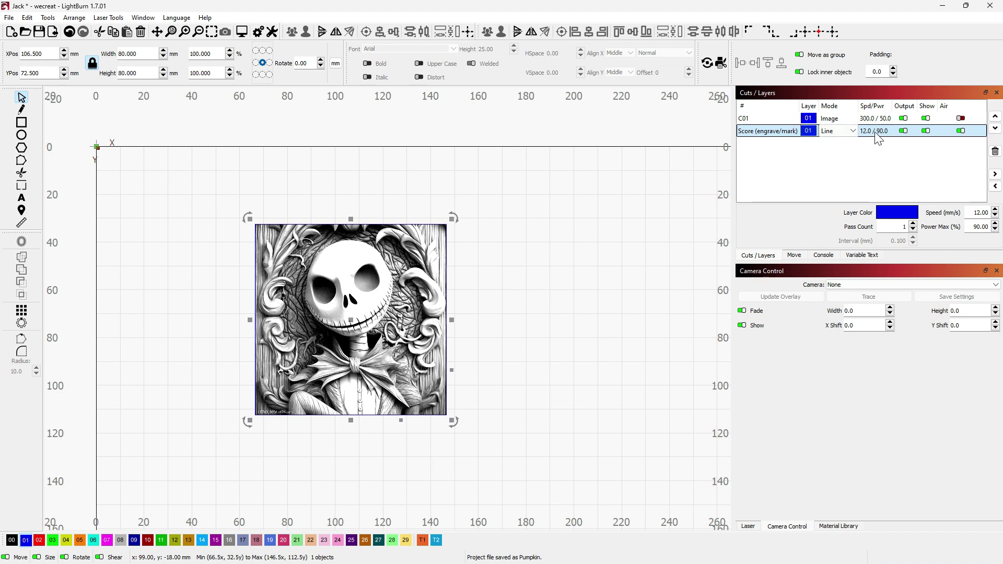
{"action": "left_click", "coordinate": [504, 246]}
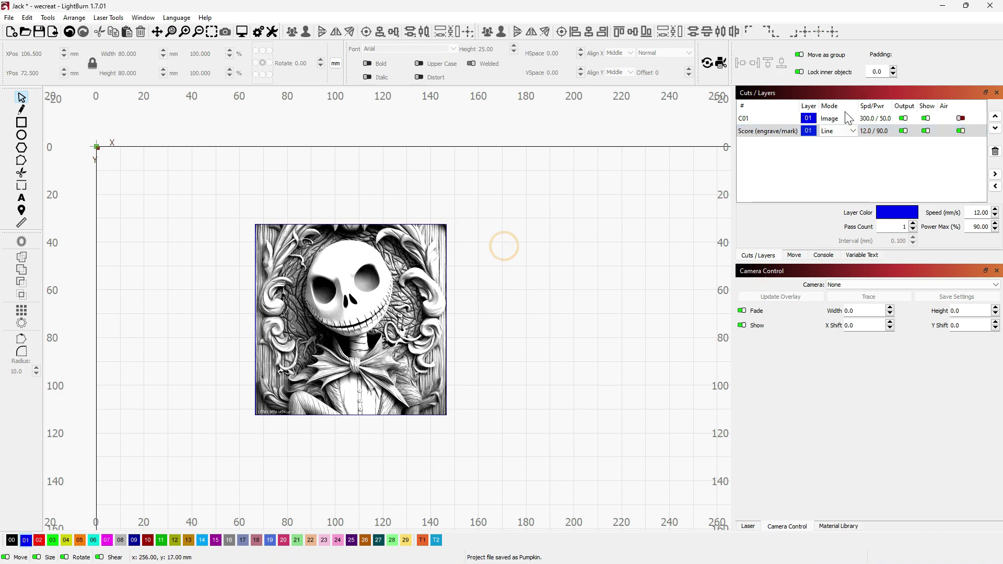
{"action": "left_click", "coordinate": [241, 31]}
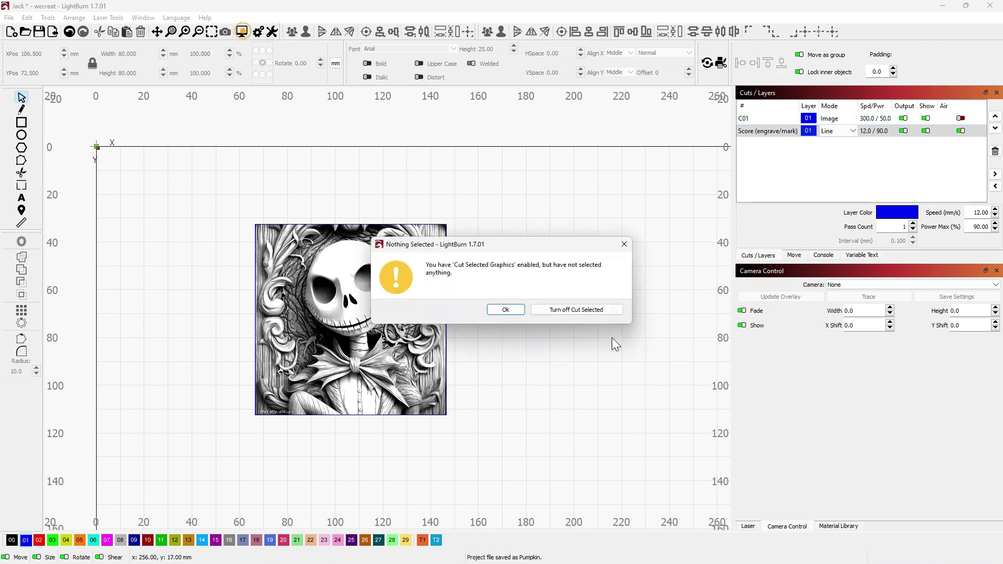
{"action": "left_click", "coordinate": [561, 309]}
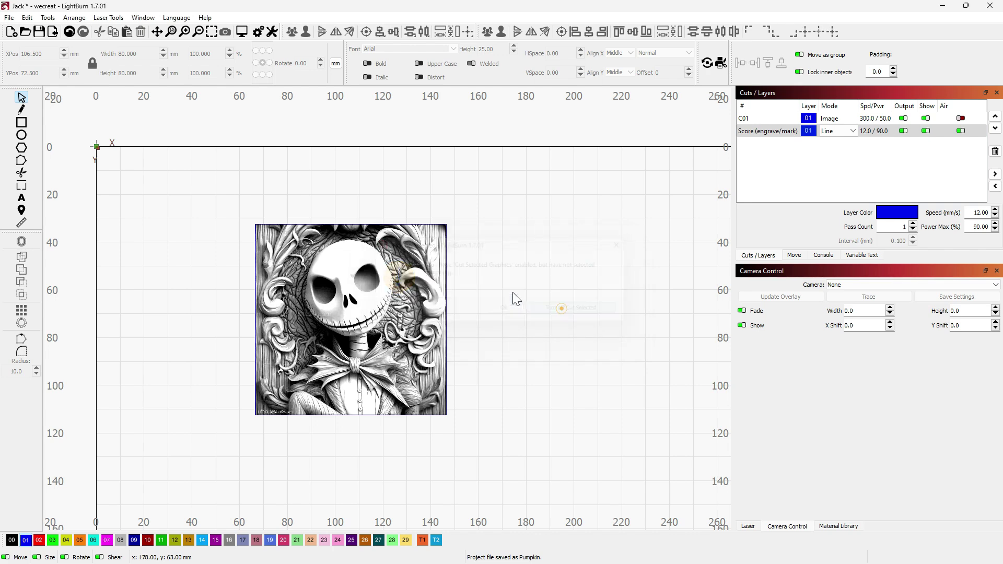
Preview the full job, estimated at 6:07, rewinding the simulation near its start
{"action": "left_click", "coordinate": [240, 29]}
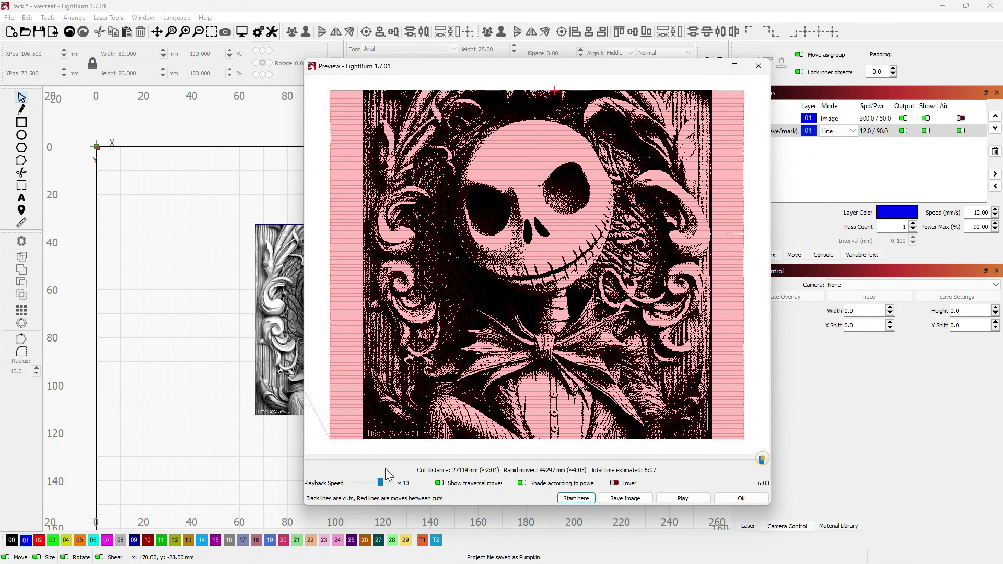
{"action": "left_click", "coordinate": [333, 459]}
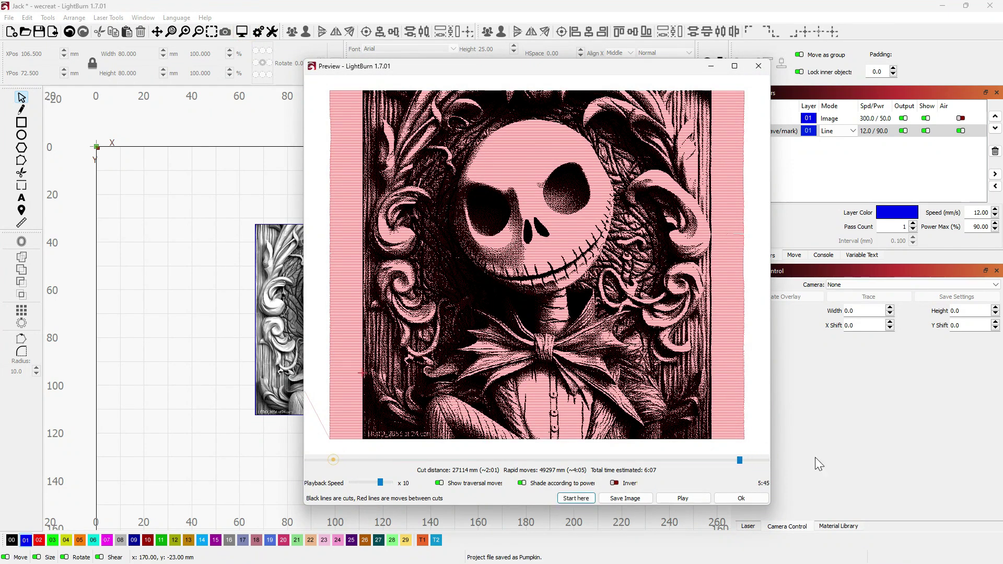
{"action": "left_click_drag", "start_coordinate": [739, 460], "coordinate": [783, 446]}
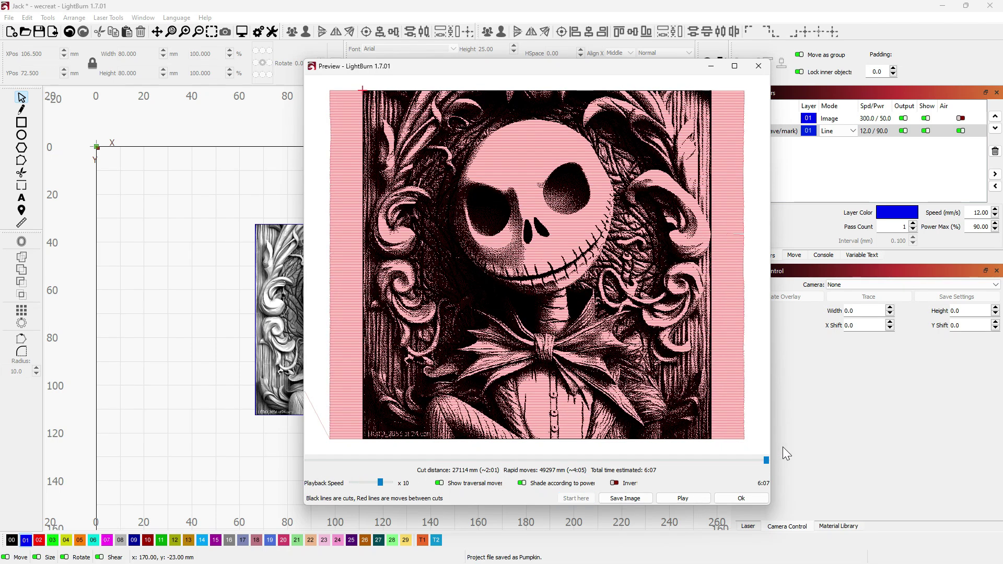
{"action": "left_click", "coordinate": [750, 498]}
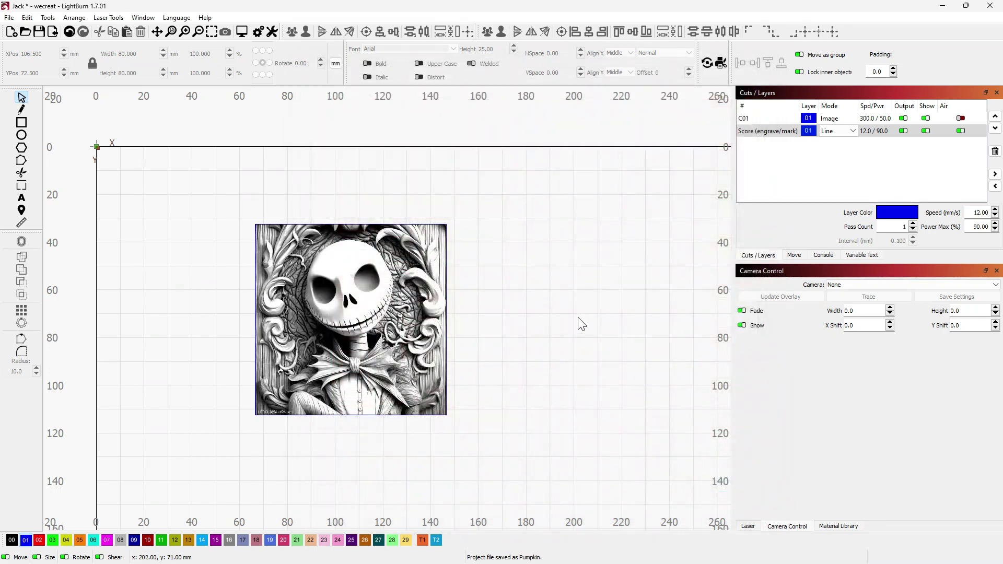